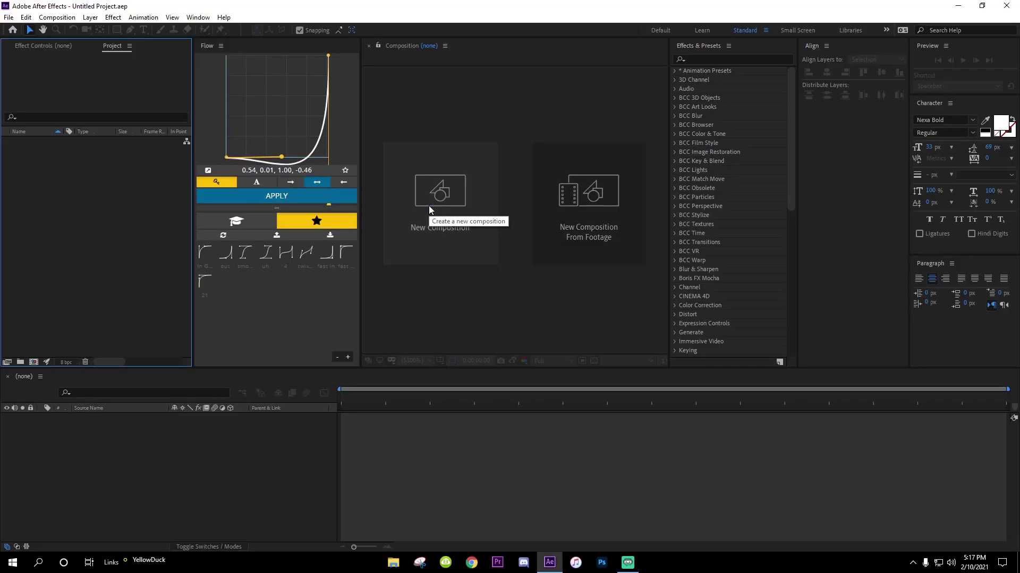
Step: Start a new composition and bring up its settings
left_click(422, 194)
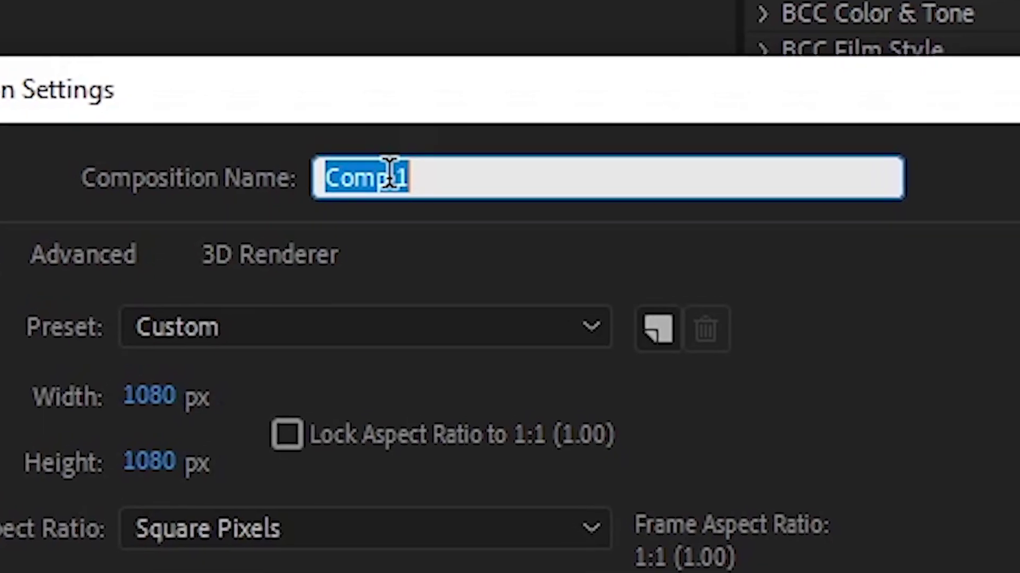
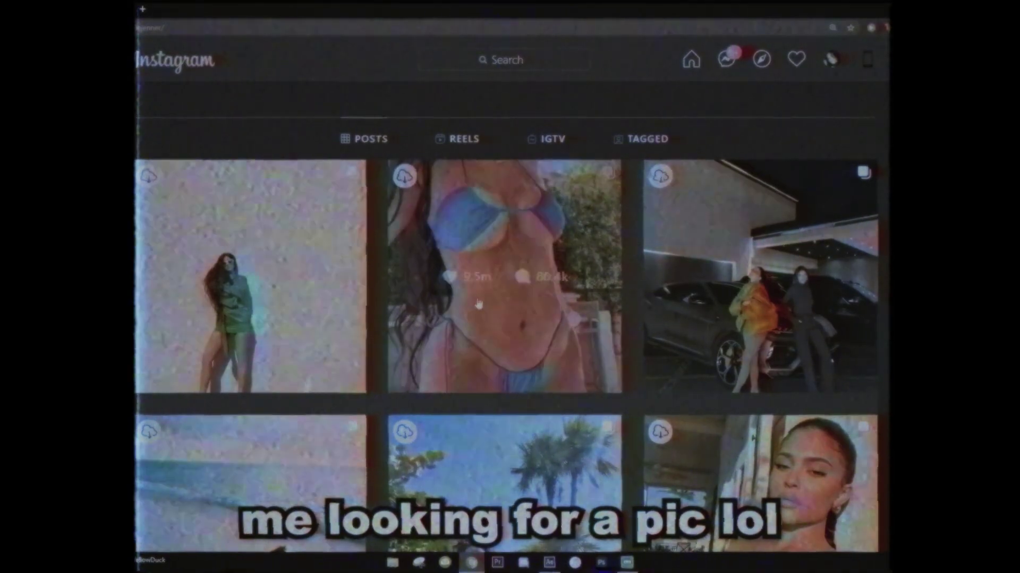
Step: Browse the Instagram profile for a suitable photo, opening a portrait post and advancing through its pictures
left_click(477, 299)
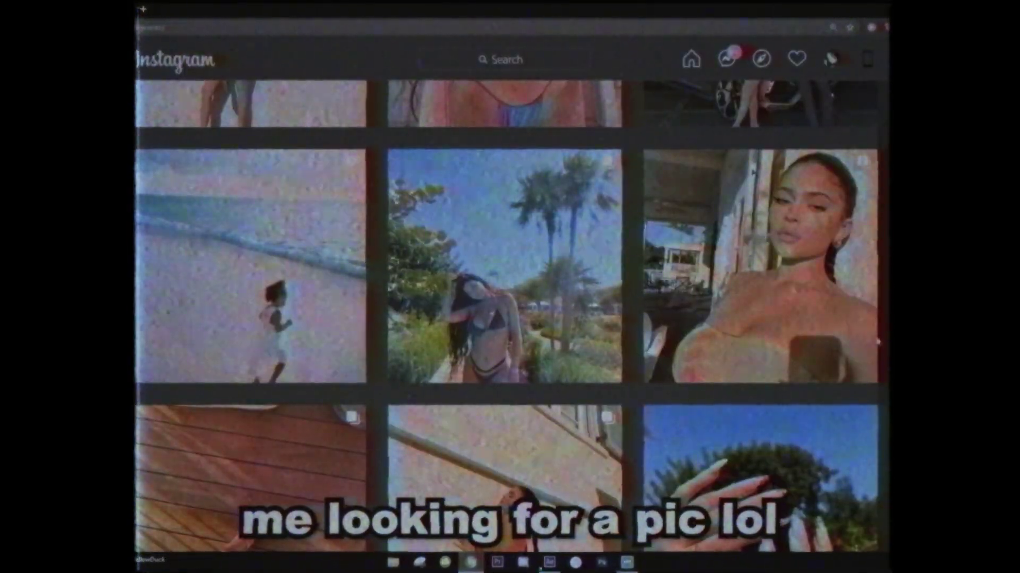
left_click(877, 340)
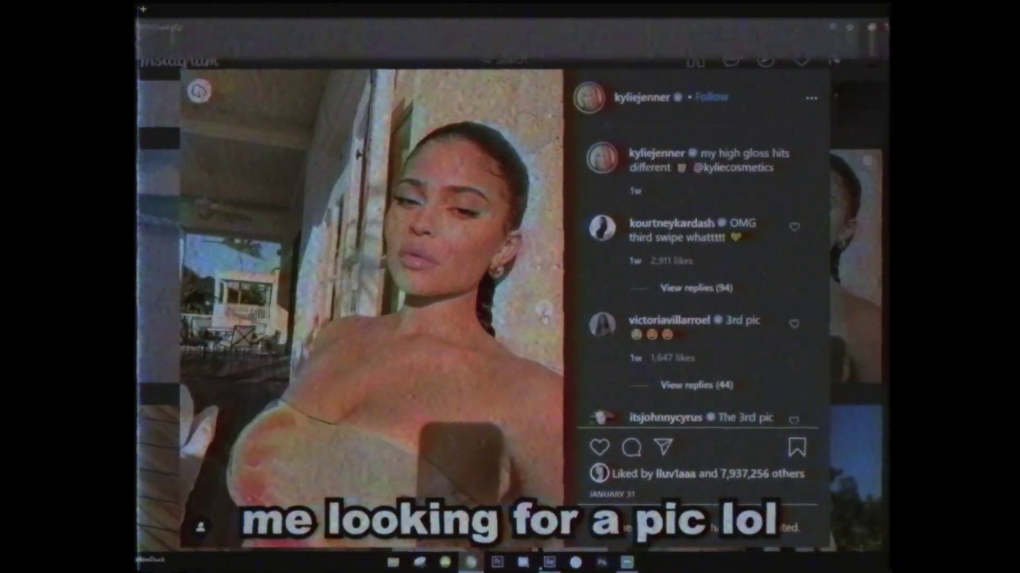
left_click(543, 316)
left_click(543, 316)
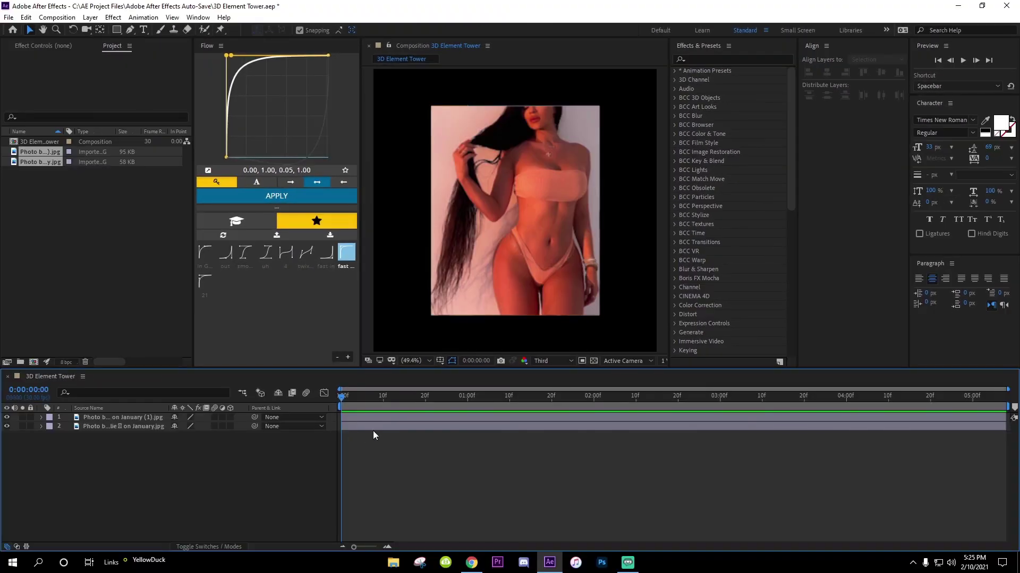
Step: Scale the first photo layer to 170% so that it fills the square composition
left_click(370, 419)
key("s")
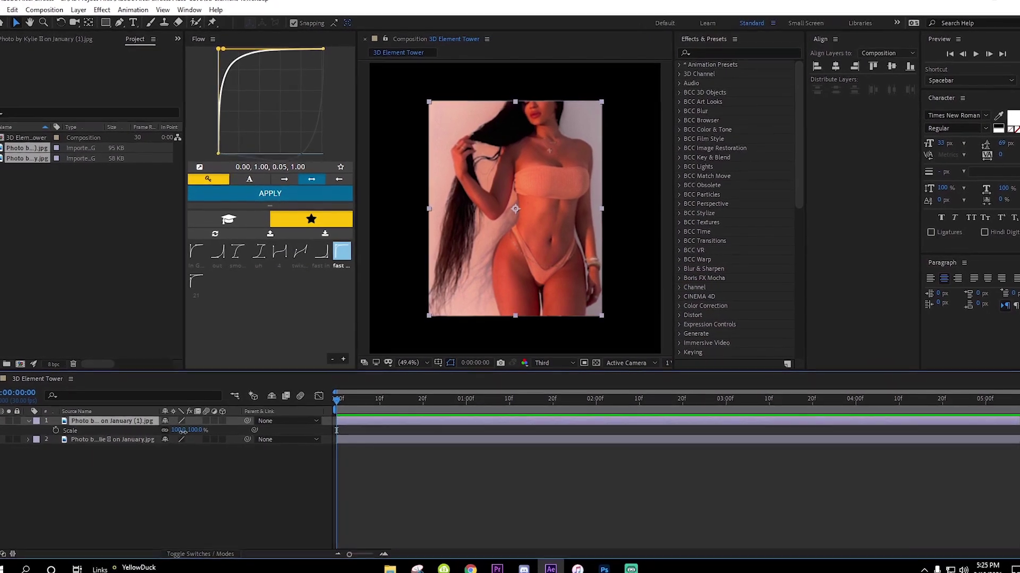
left_click_drag(182, 431, 219, 439)
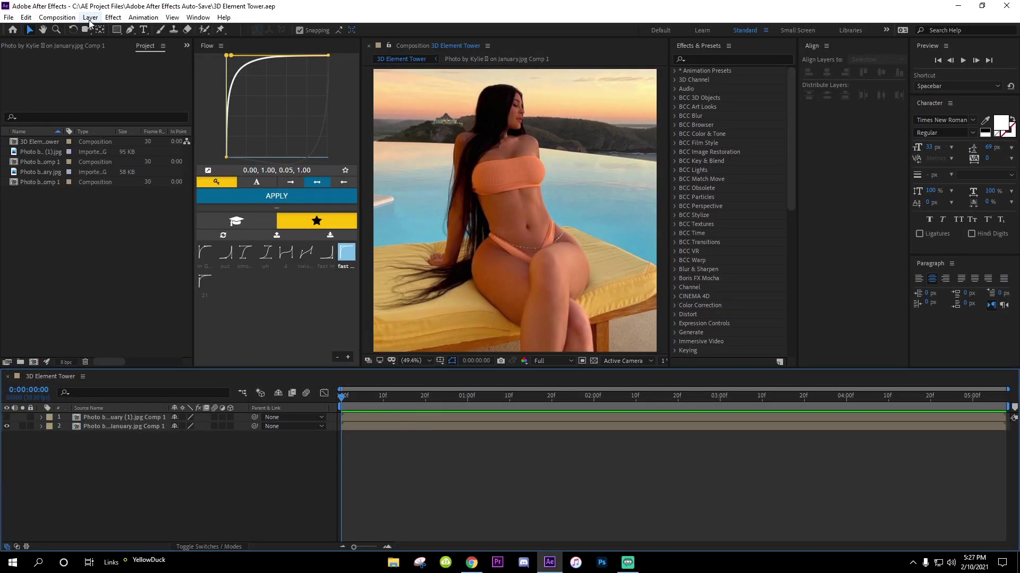
Step: Add a black 1080 × 1080 px solid layer to the 3D Element Tower composition
left_click(90, 19)
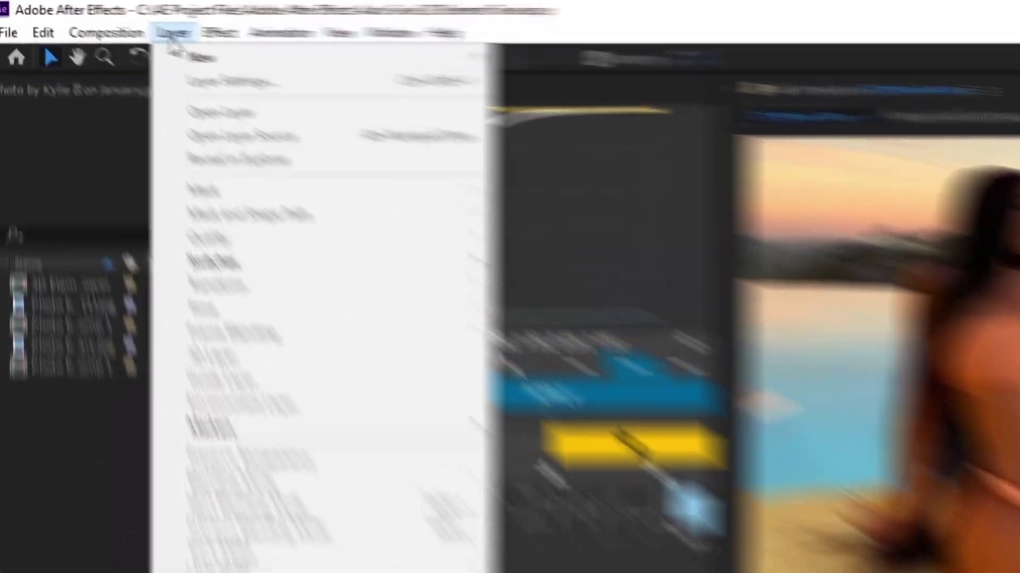
mouse_move(123, 33)
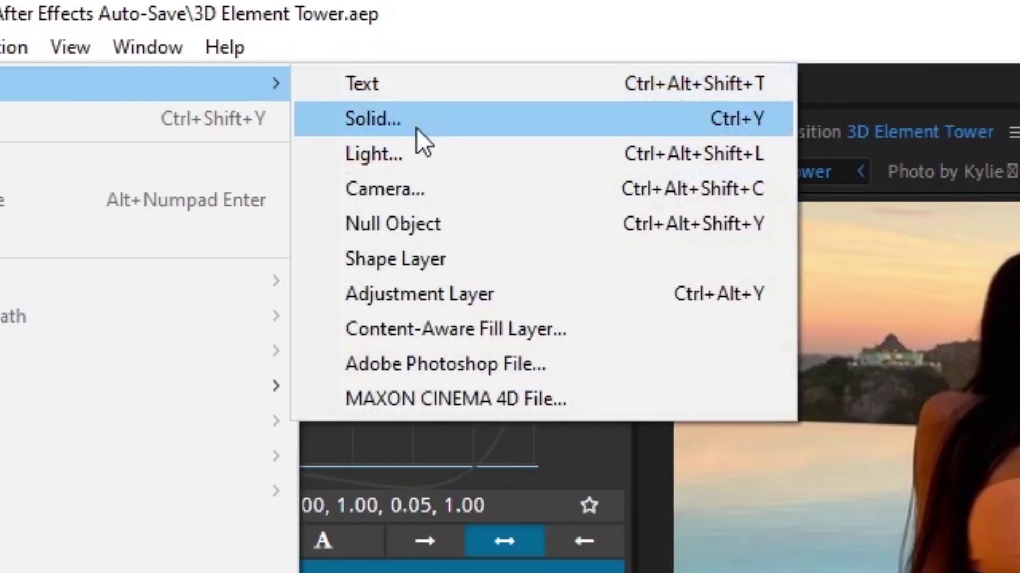
left_click(416, 128)
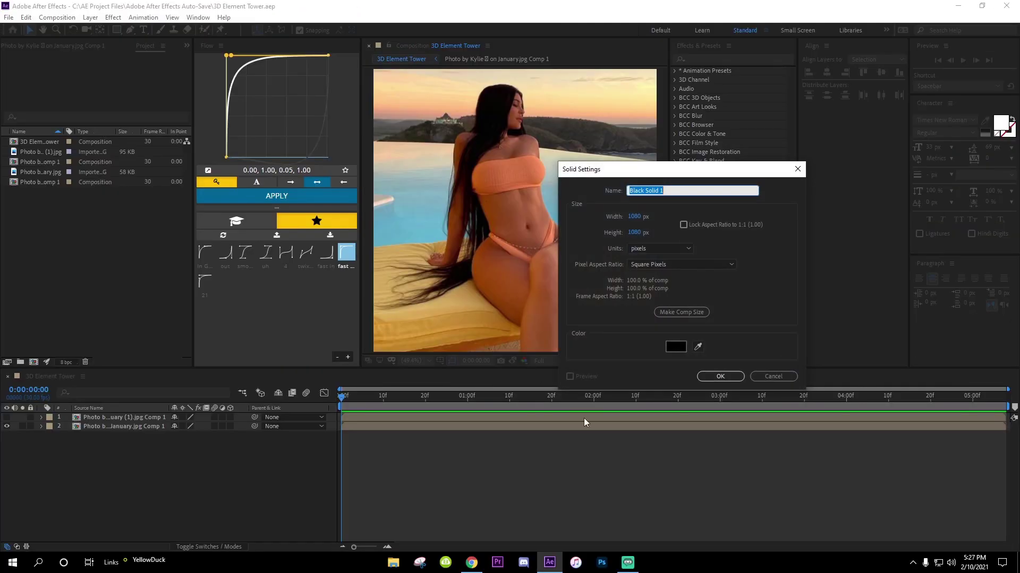
left_click(713, 381)
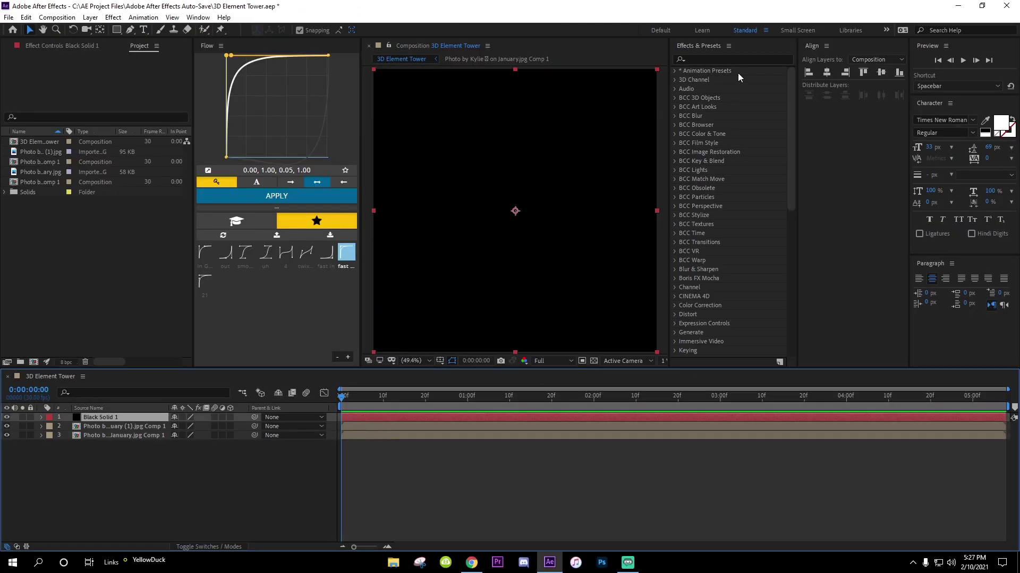
Step: Find the Element effect, apply it to the black solid, and expand its Custom Texture Maps settings
left_click(707, 59)
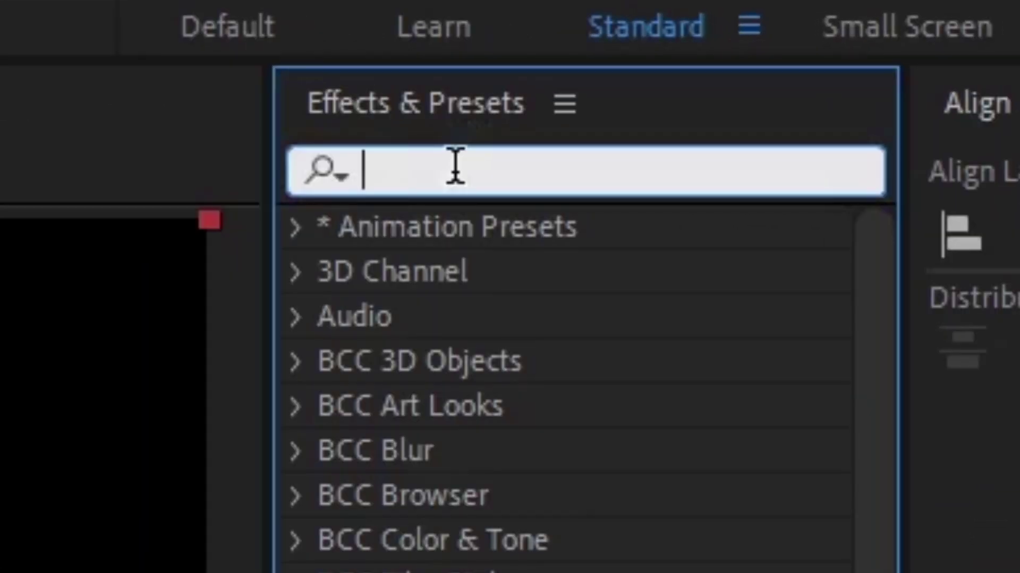
type("element")
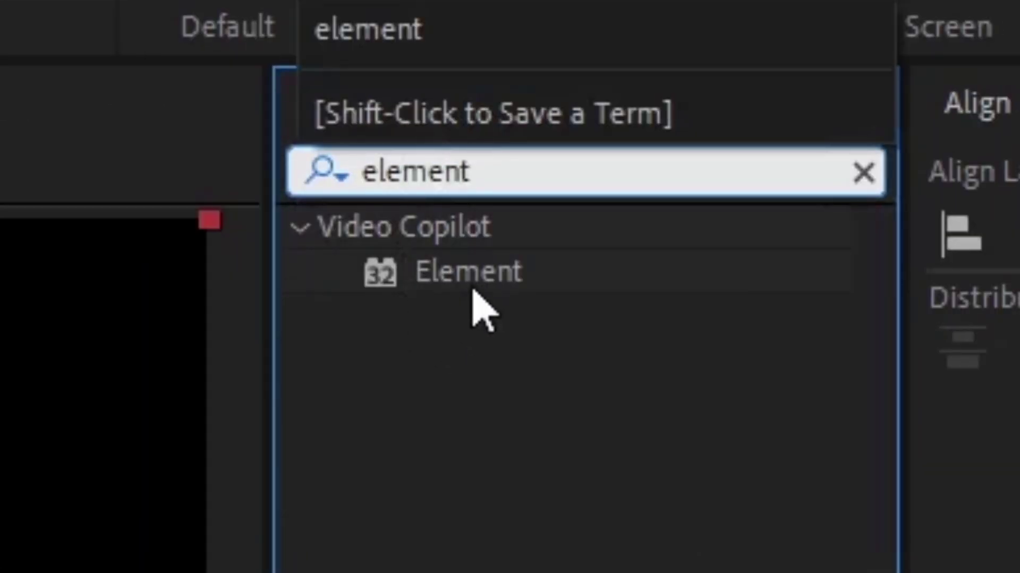
left_click(472, 289)
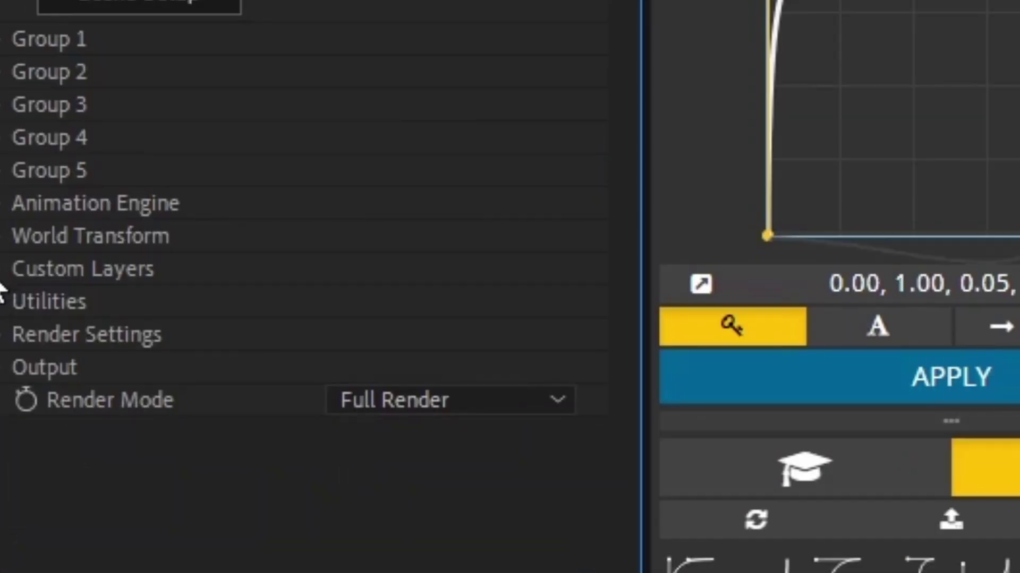
left_click(4, 165)
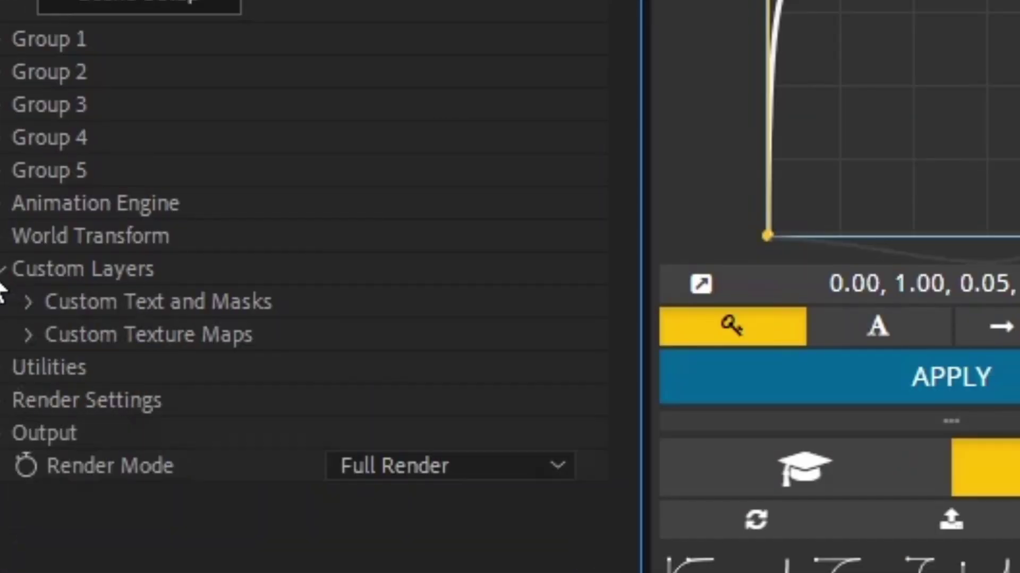
left_click(17, 340)
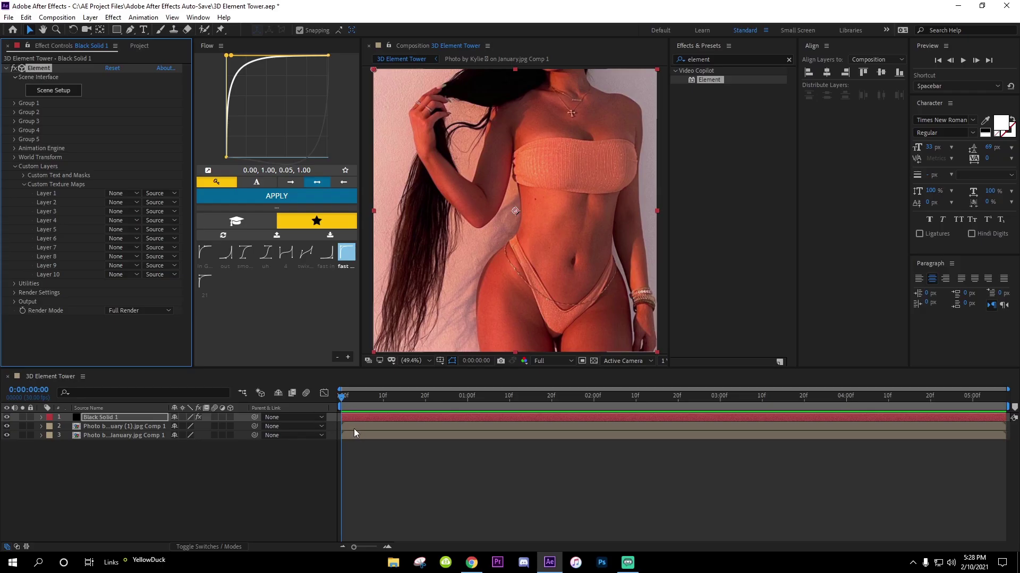
Step: Rename the two photo comp layers as "1st pic" and "2nd pic"
left_click(353, 428)
key("Return")
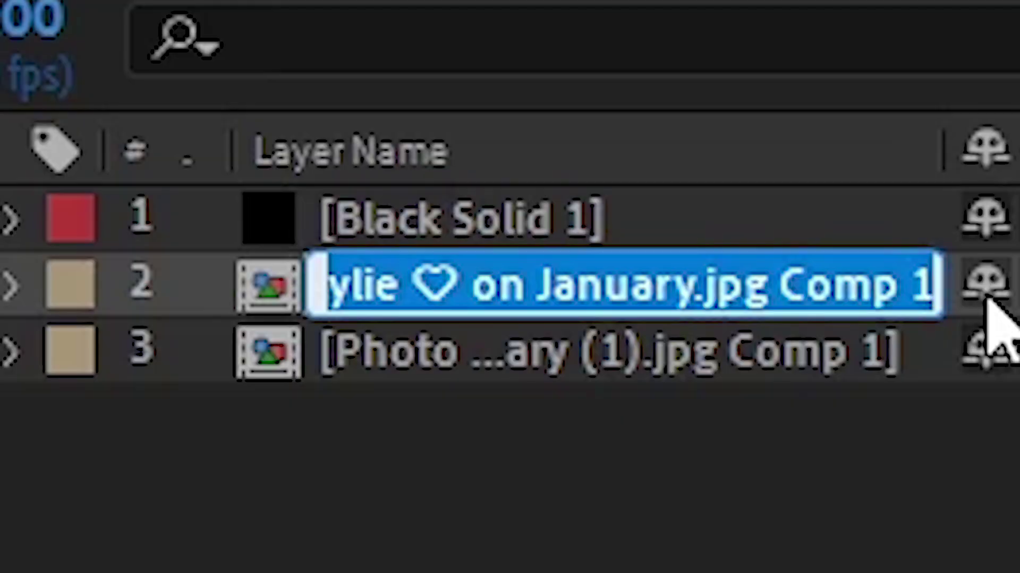
type("1st pic")
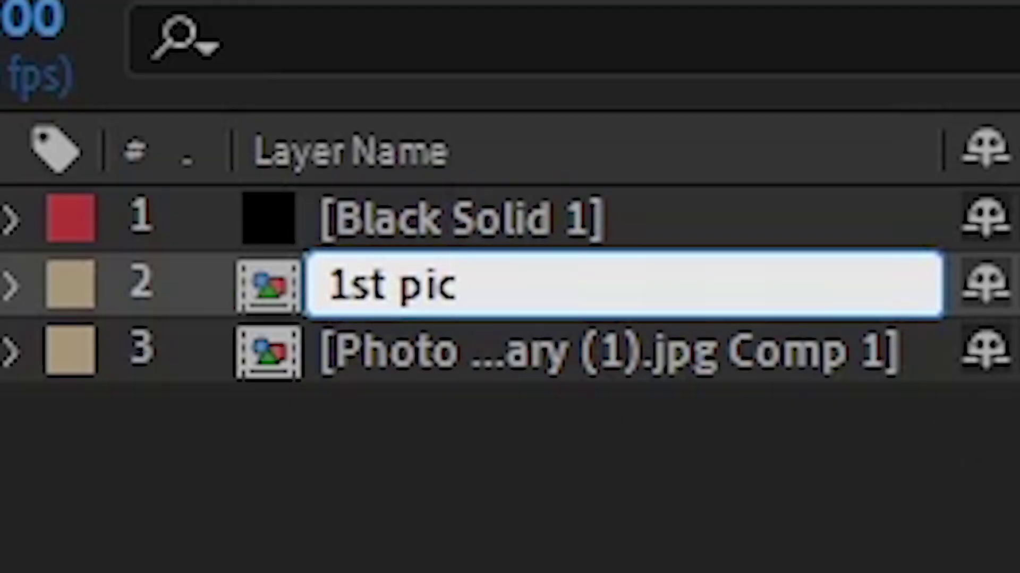
key("Tab")
type("2nd p")
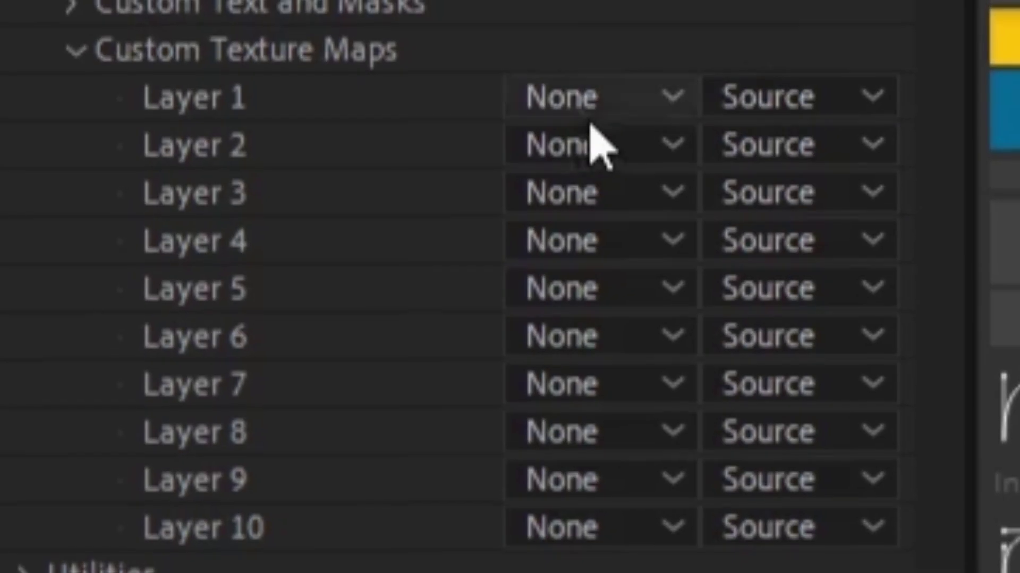
Step: Assign 1st pic to custom texture map Layer 1 and 2nd pic to Layer 2, and collapse the texture settings
left_click(644, 93)
left_click(725, 289)
left_click(569, 151)
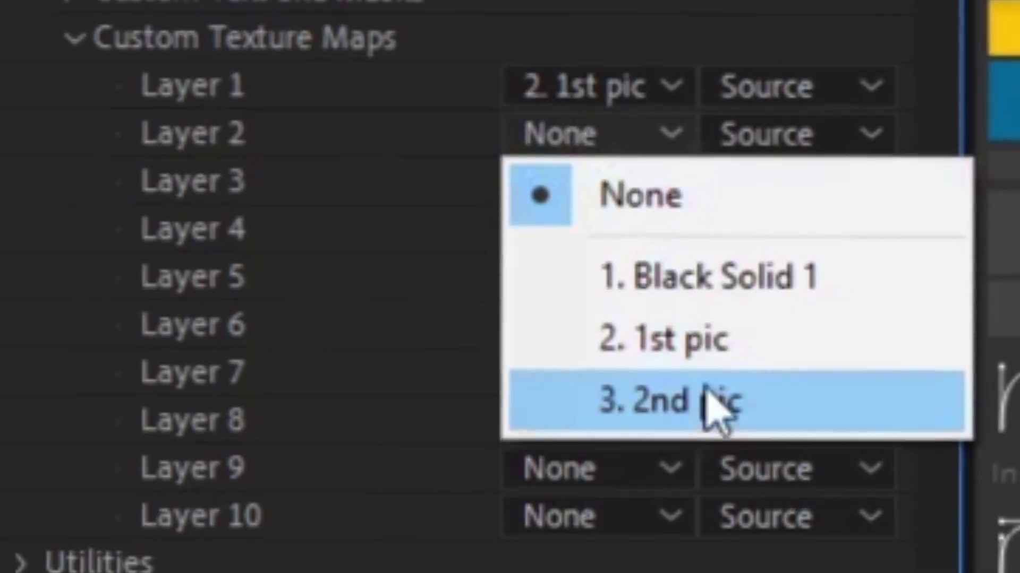
left_click(712, 398)
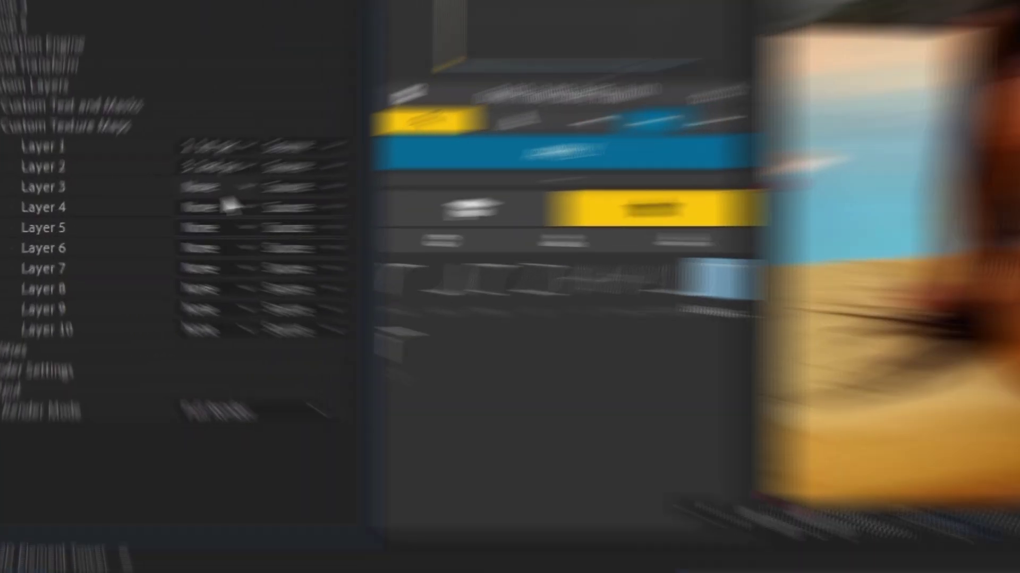
left_click(123, 212)
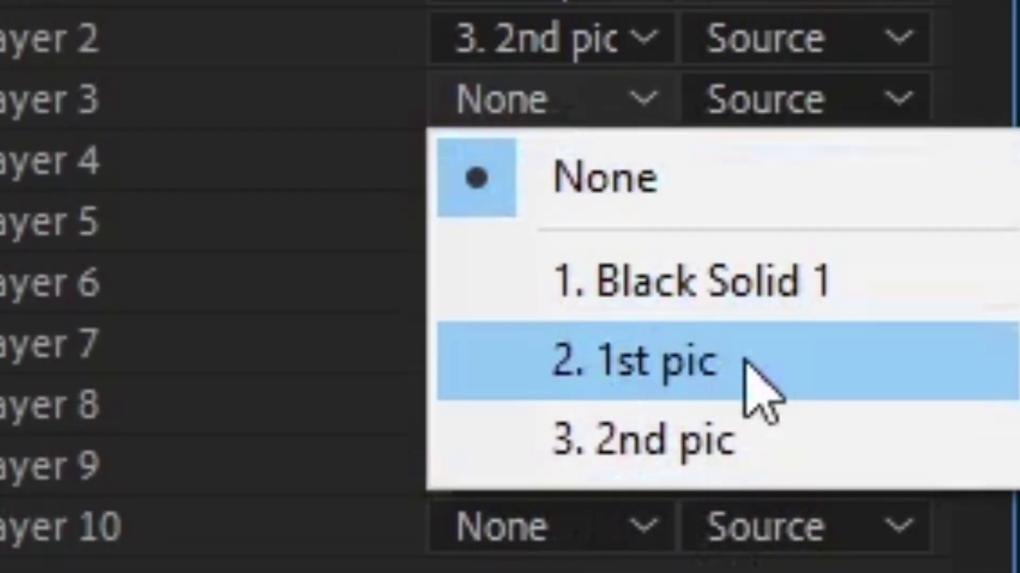
left_click(21, 174)
left_click(11, 165)
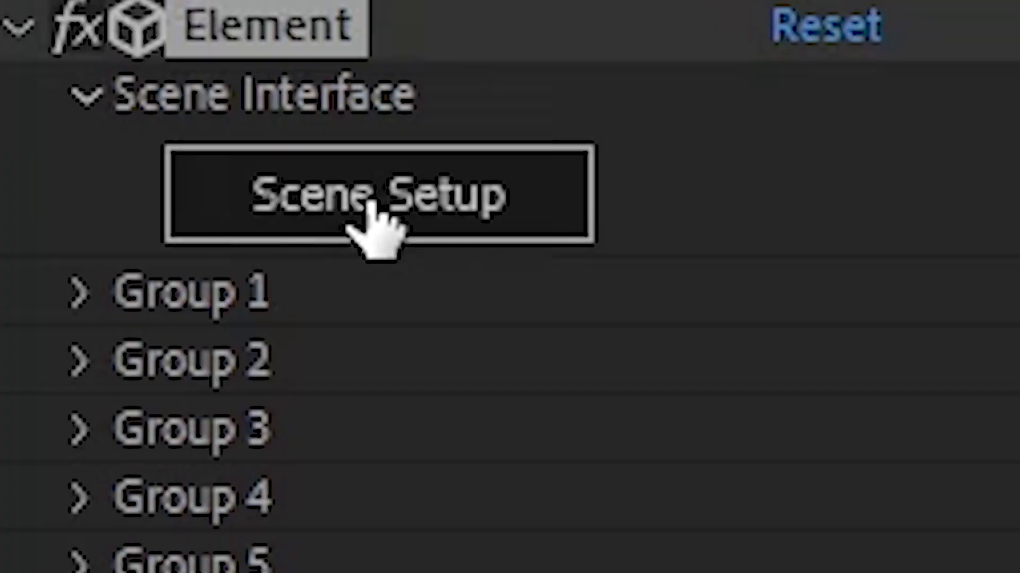
Step: Open Element's Scene Setup and create a box model
left_click(370, 204)
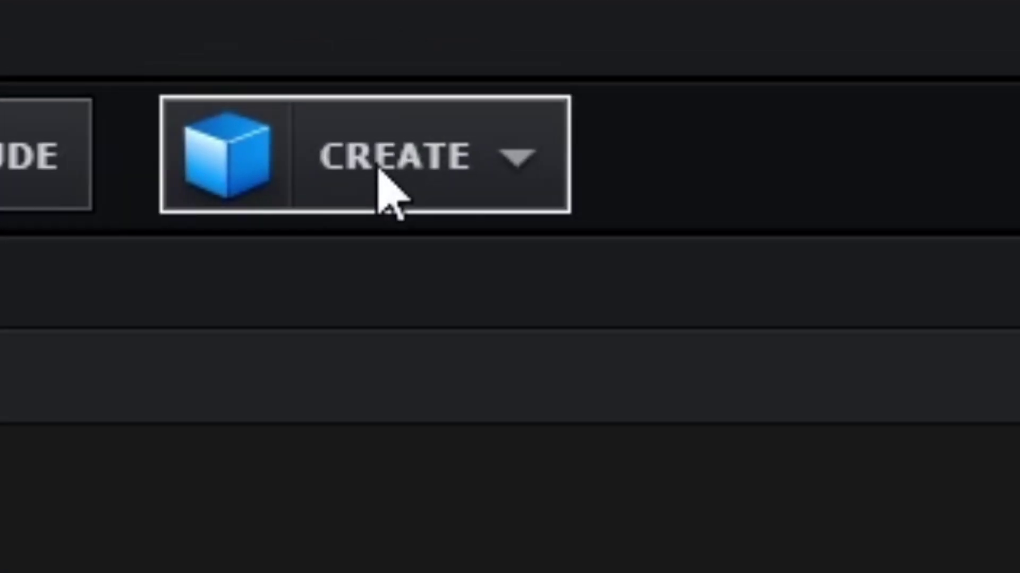
left_click(357, 44)
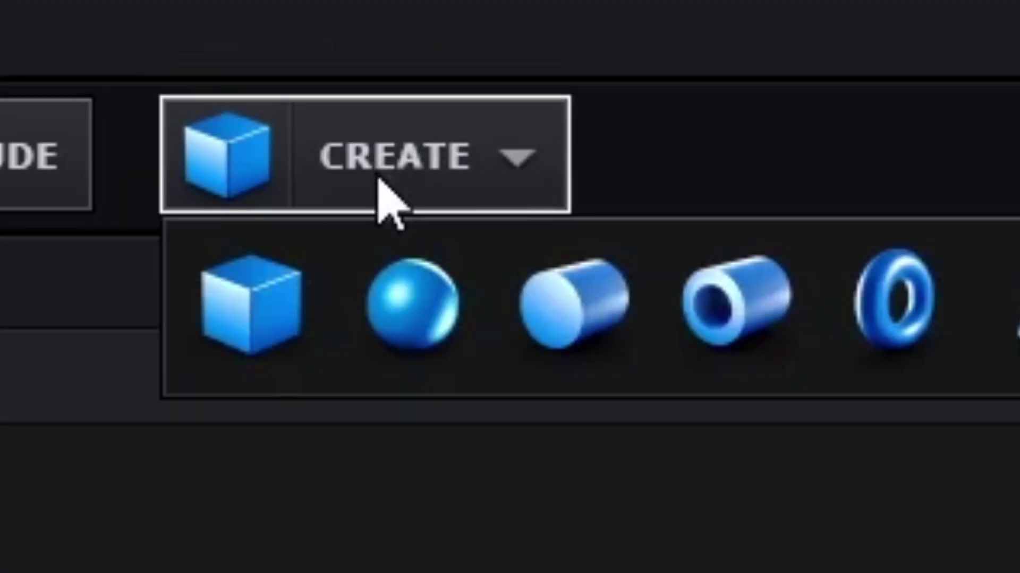
left_click(255, 306)
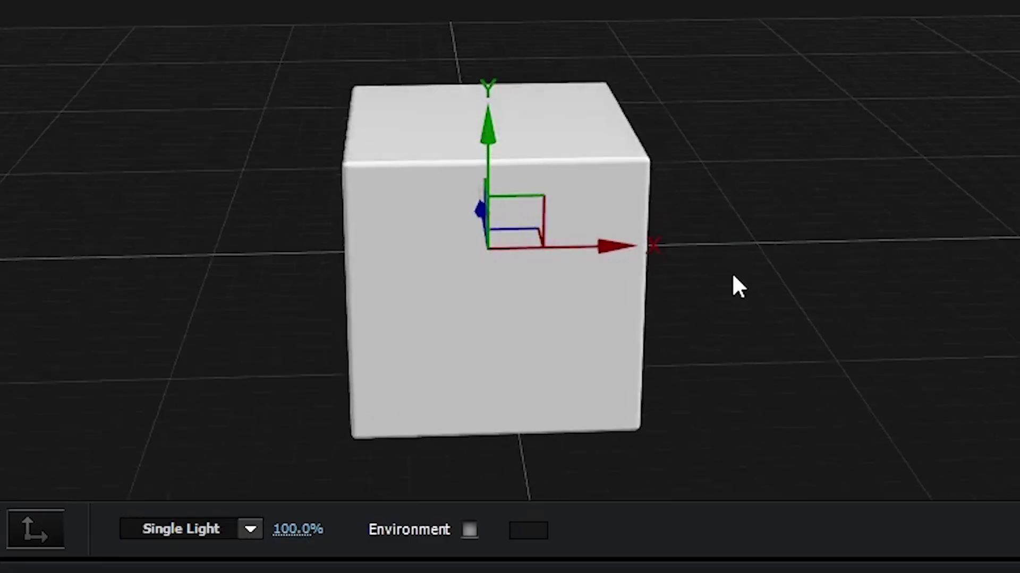
Step: Turn on Normalize Size for the box and set its chamfer to 0.01 with 1 chamfer segment
left_click_drag(426, 264, 475, 260)
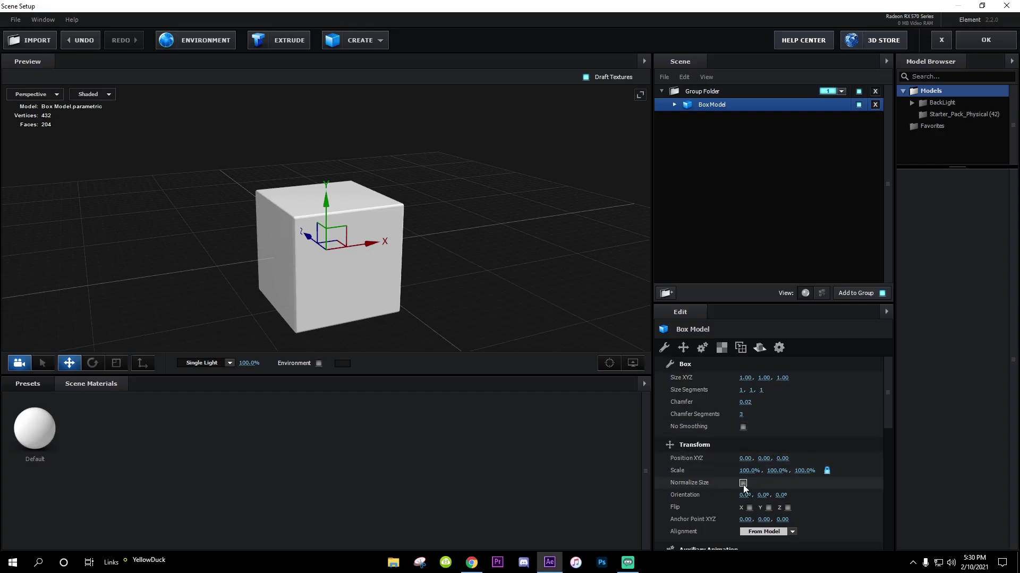
left_click(742, 483)
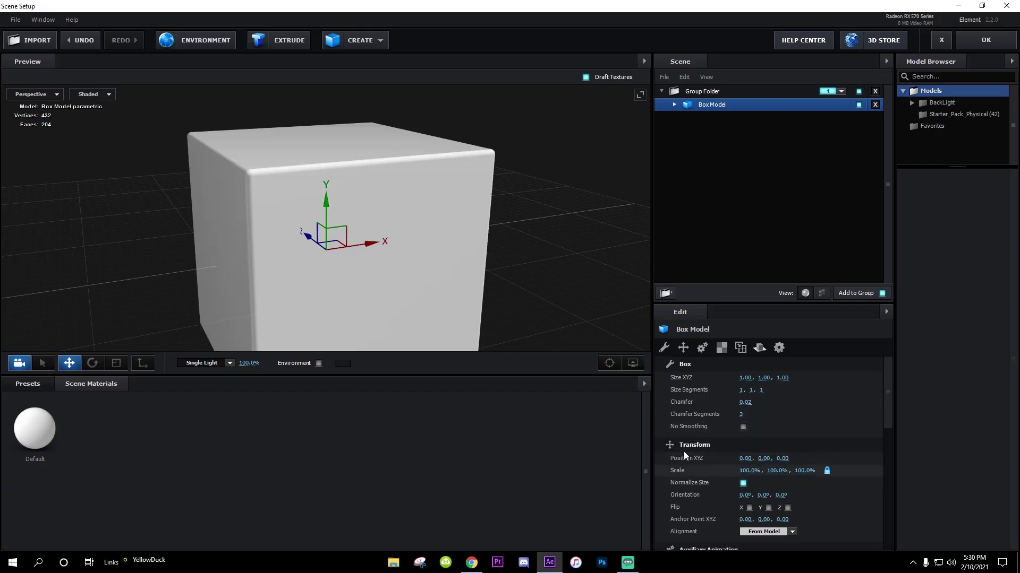
scroll(387, 288, "down", 3)
mouse_move(384, 292)
left_mouse_down()
mouse_move(384, 275)
mouse_move(400, 283)
mouse_move(398, 300)
left_mouse_up()
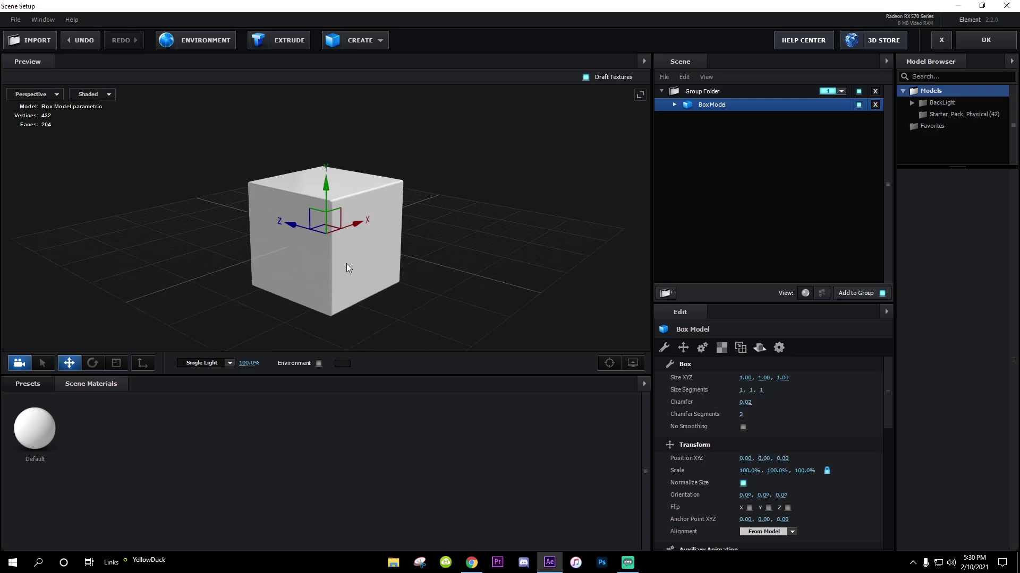
scroll(347, 264, "up", 3)
mouse_move(462, 234)
left_mouse_down()
mouse_move(418, 251)
mouse_move(468, 244)
mouse_move(471, 230)
left_mouse_up()
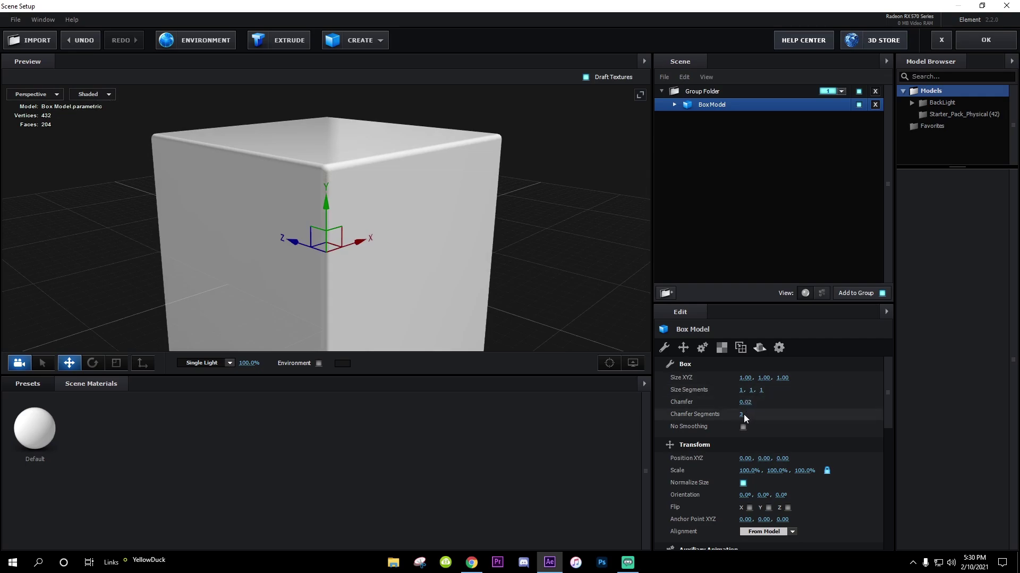
left_click_drag(746, 403, 738, 403)
scroll(406, 274, "down", 3)
left_click_drag(406, 274, 514, 146)
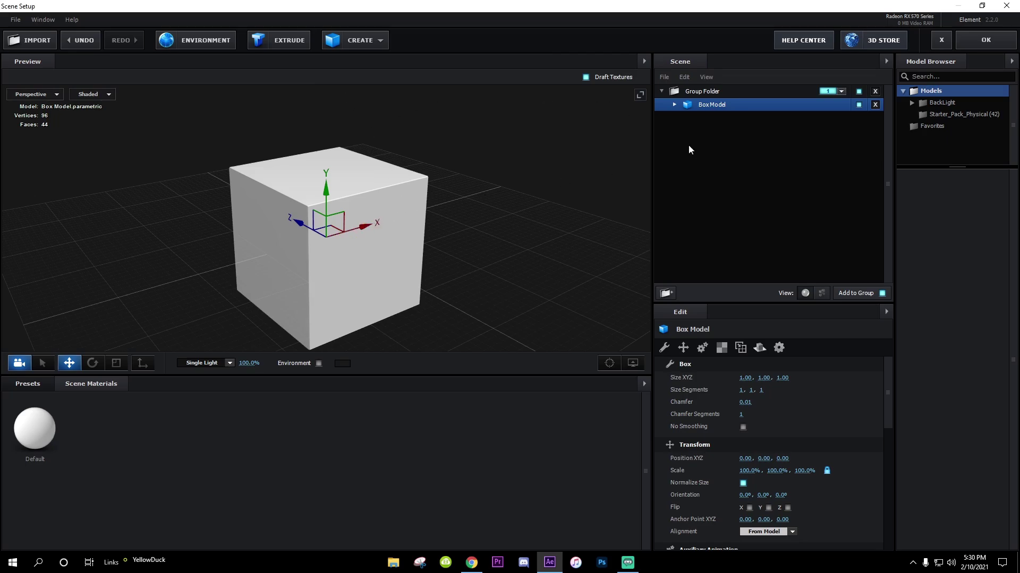
Step: Add a second box model with the same chamfer and raise one box to a Y position of about 1.36
left_click(352, 47)
left_click(339, 67)
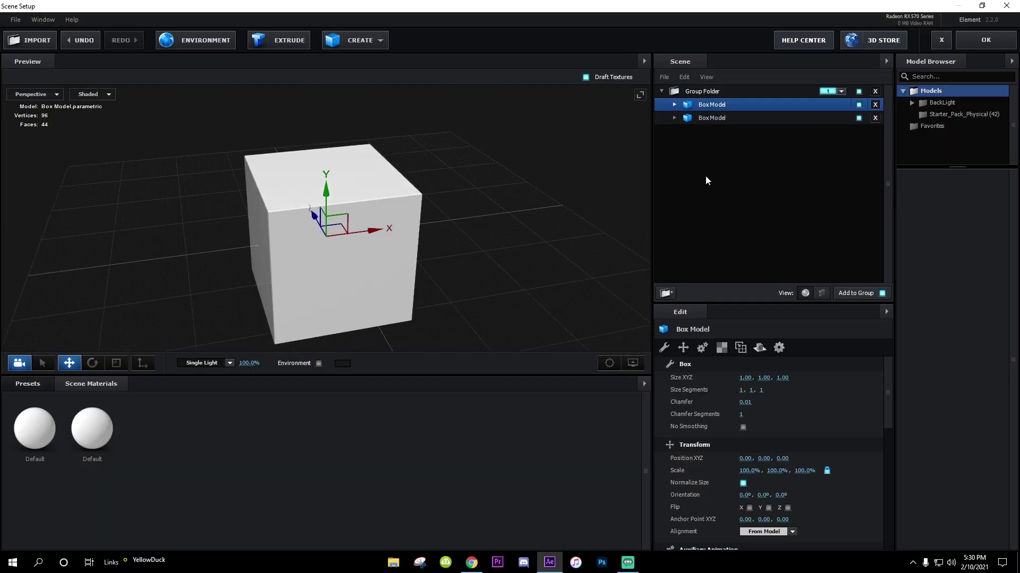
left_click_drag(584, 212, 520, 236)
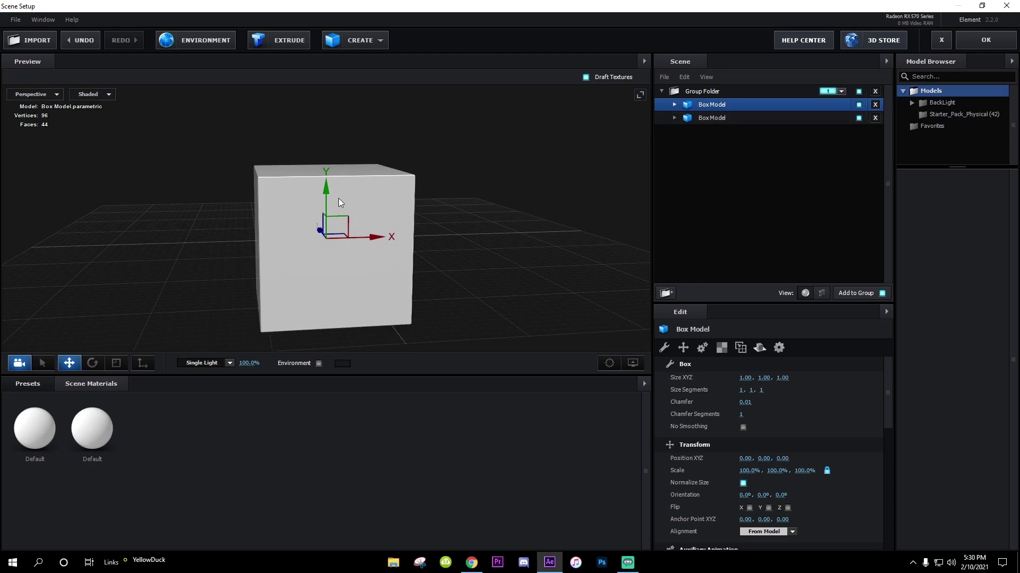
left_click_drag(324, 193, 337, 96)
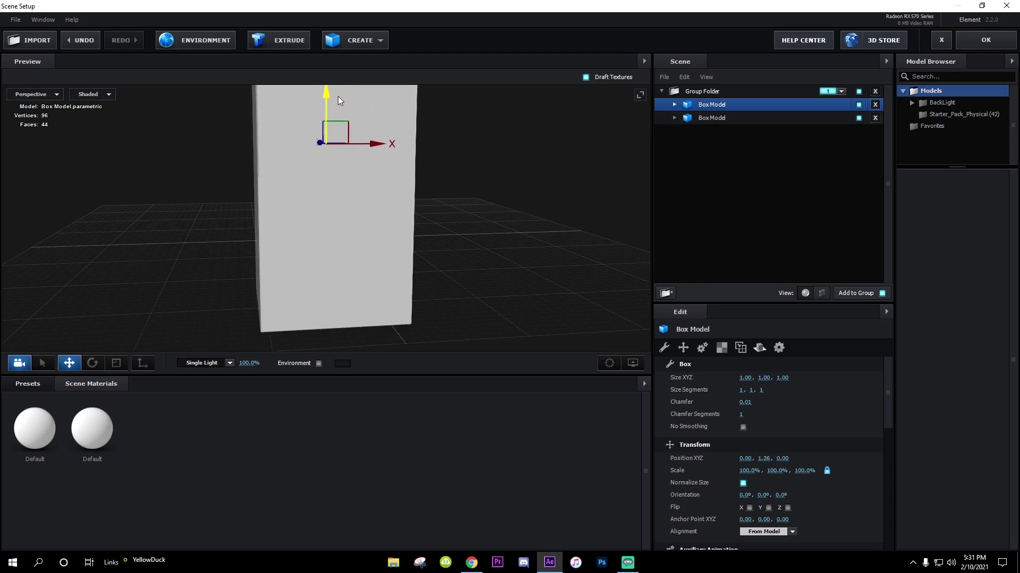
Step: Lower the other box to a Y position of about -1.29, leaving a gap between the two boxes
left_click(690, 118)
left_click_drag(332, 205, 343, 297)
left_click_drag(456, 303, 456, 306)
left_click_drag(327, 294, 326, 278)
left_click_drag(416, 252, 416, 263)
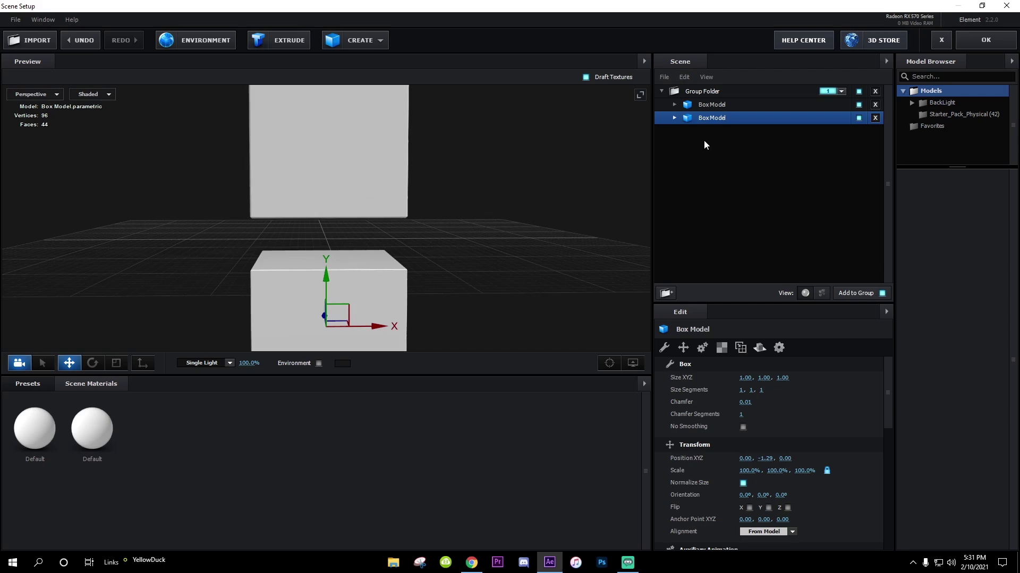
Step: Move the upper box slightly down so that it sits closer to the lower box
left_click(713, 105)
left_click_drag(329, 94, 327, 102)
left_click_drag(414, 231, 402, 299)
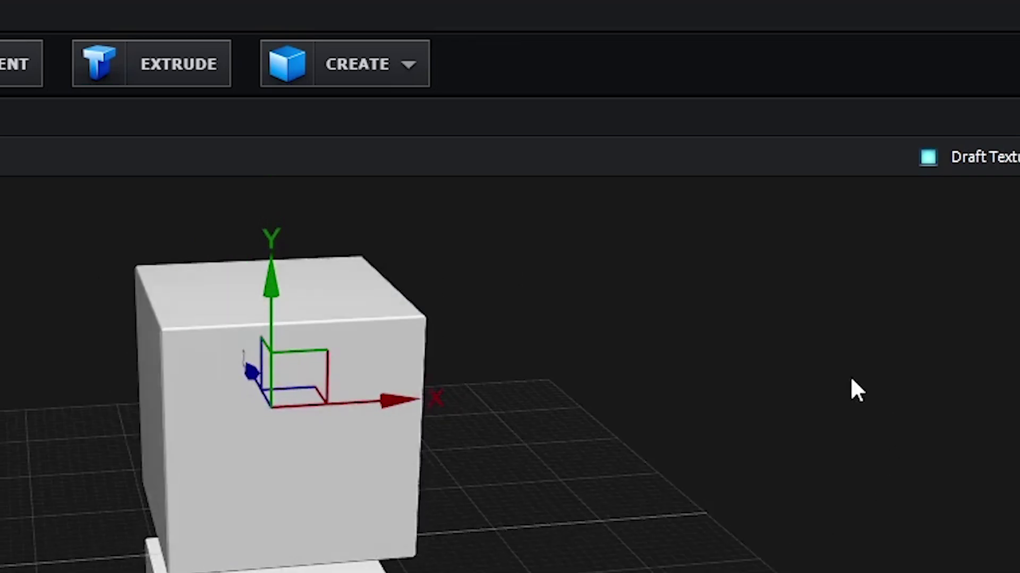
Step: Create a third box model between the two existing boxes and turn on Normalize Size for it
left_click(366, 79)
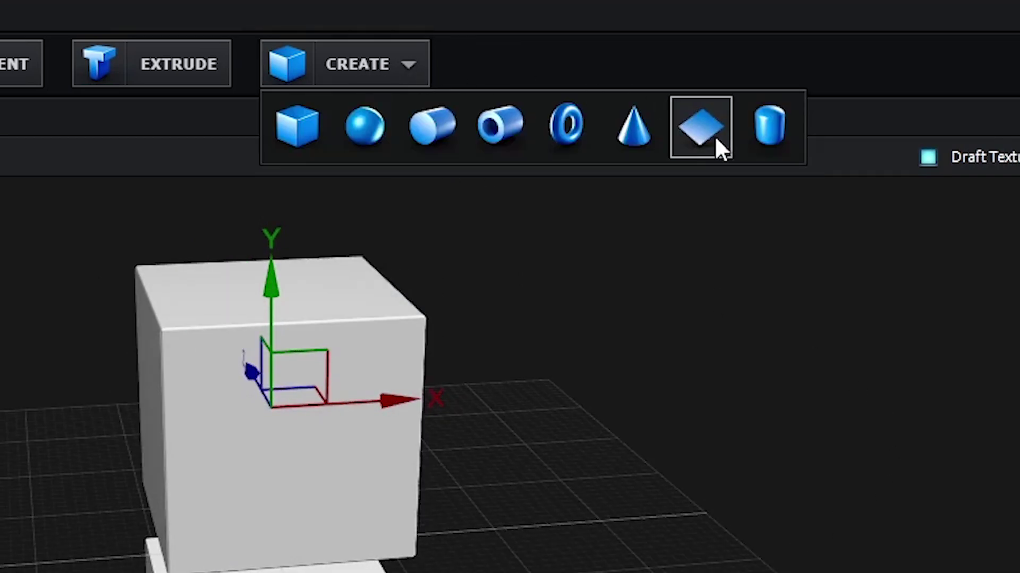
left_click(290, 126)
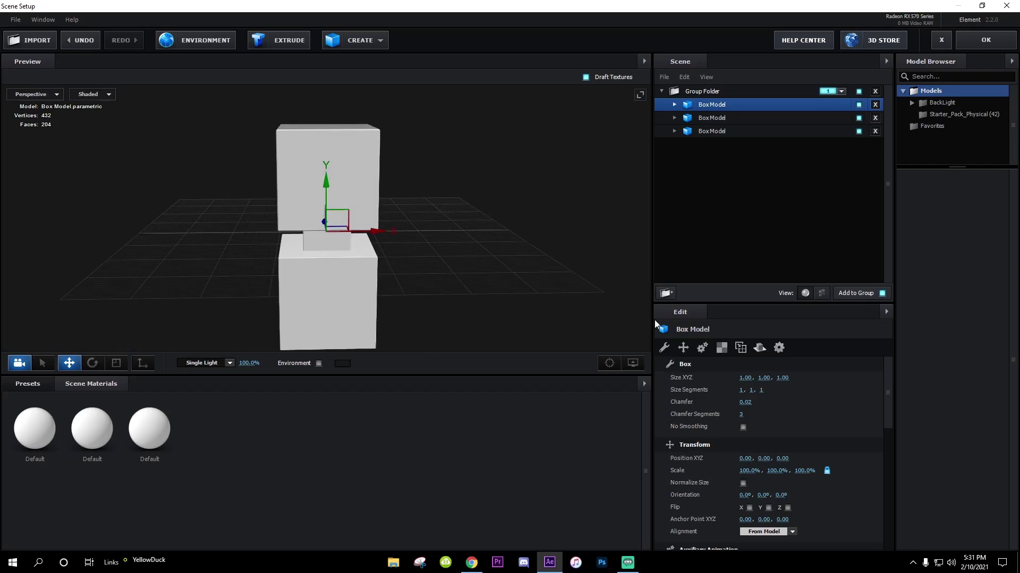
left_click_drag(520, 379, 471, 339)
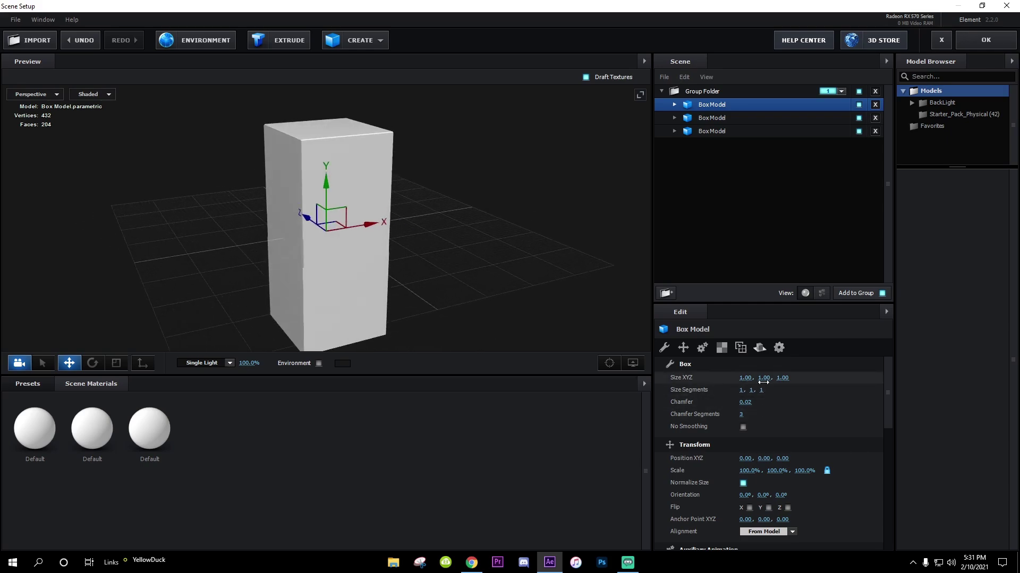
Step: Flatten the middle box into a thin slab with a Y size of about 0.16
left_click_drag(763, 381, 744, 383)
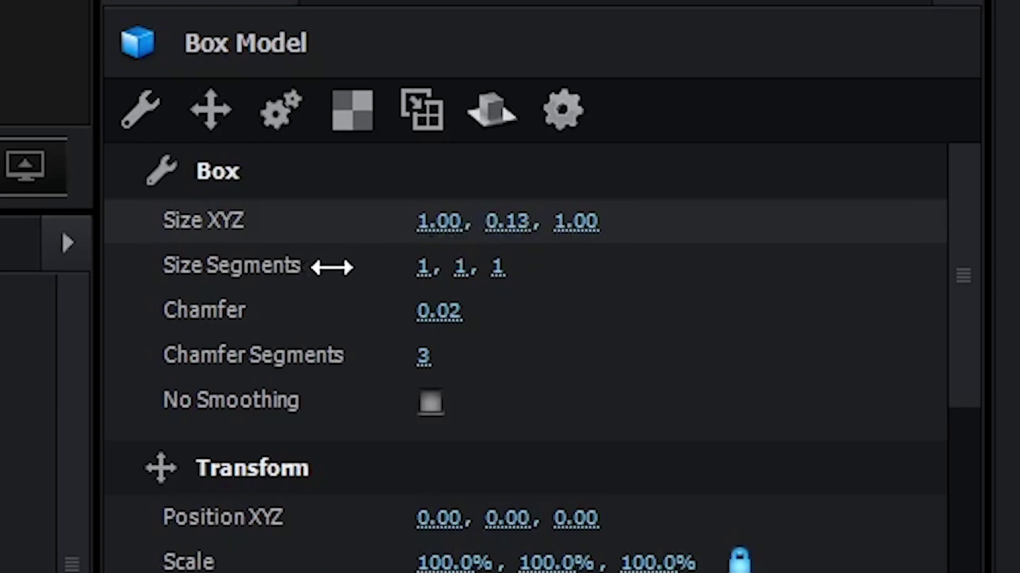
mouse_move(332, 267)
left_mouse_down()
mouse_move(385, 268)
mouse_move(337, 269)
left_mouse_up()
left_click_drag(715, 393, 724, 392)
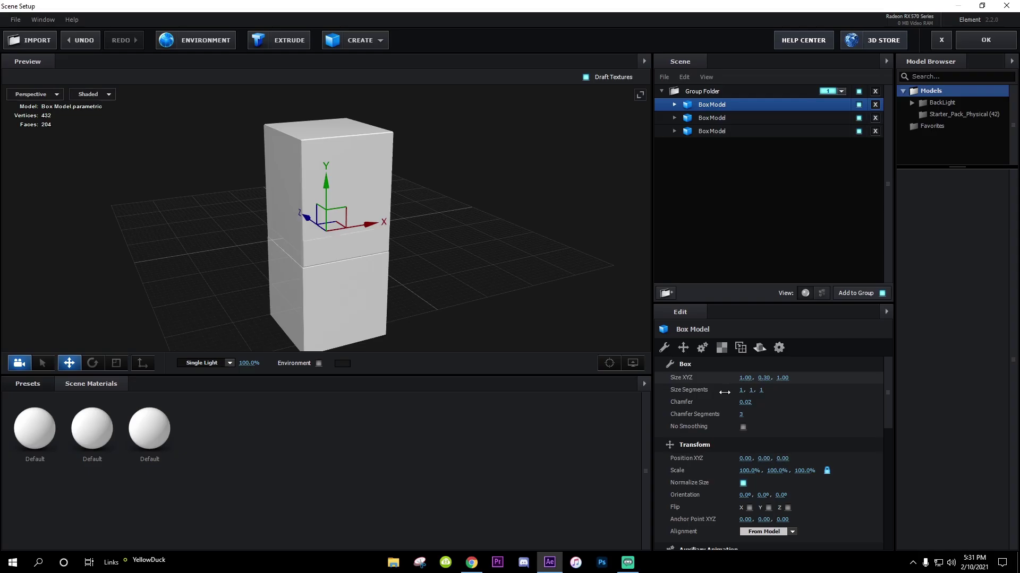
left_click_drag(518, 315, 595, 305)
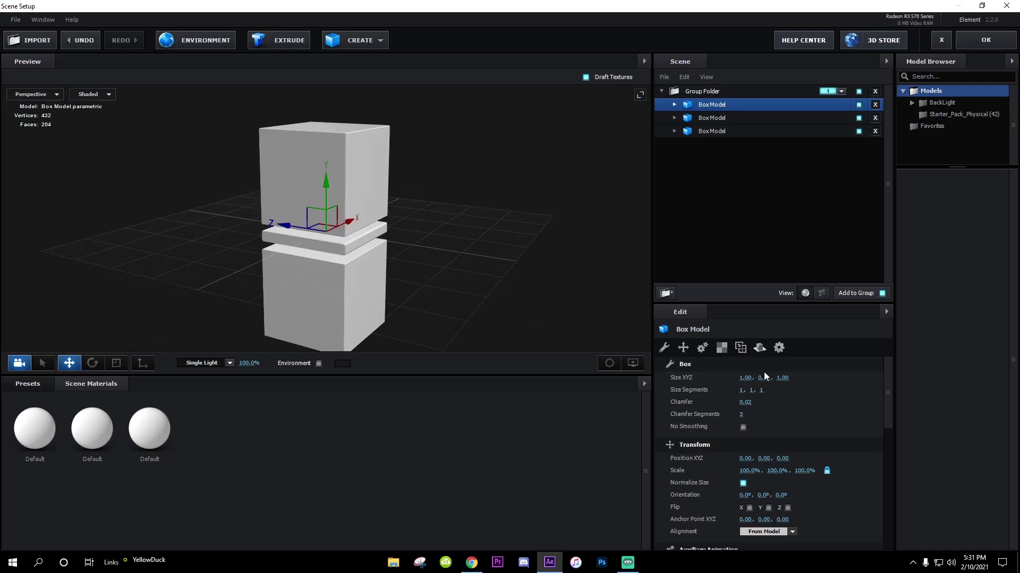
key("ctrl+z")
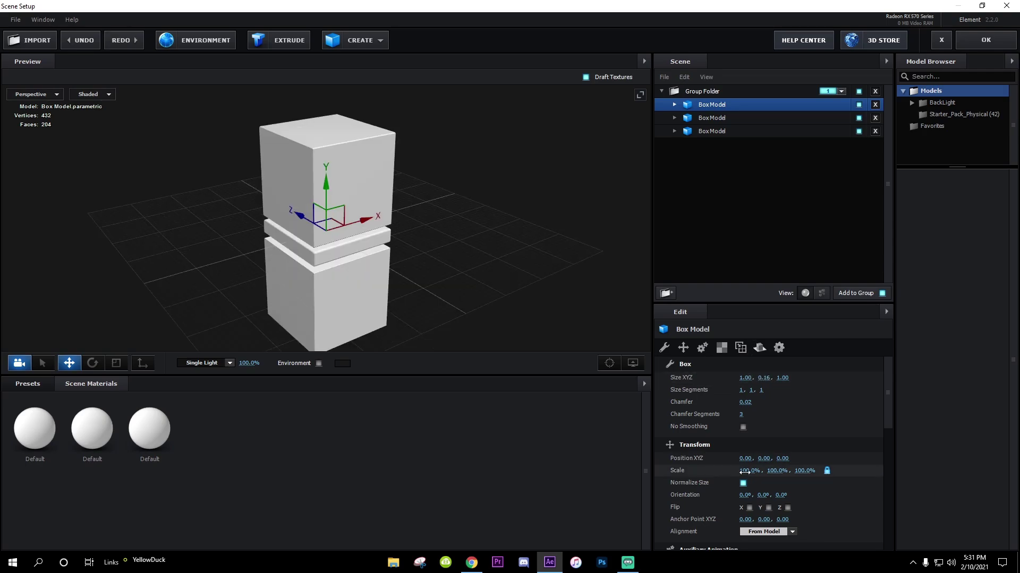
Step: Scale the middle slab uniformly to 132% and thin it to a Y size of 0.11 so it overhangs both boxes
left_click_drag(778, 470, 781, 471)
left_click_drag(483, 318, 397, 307)
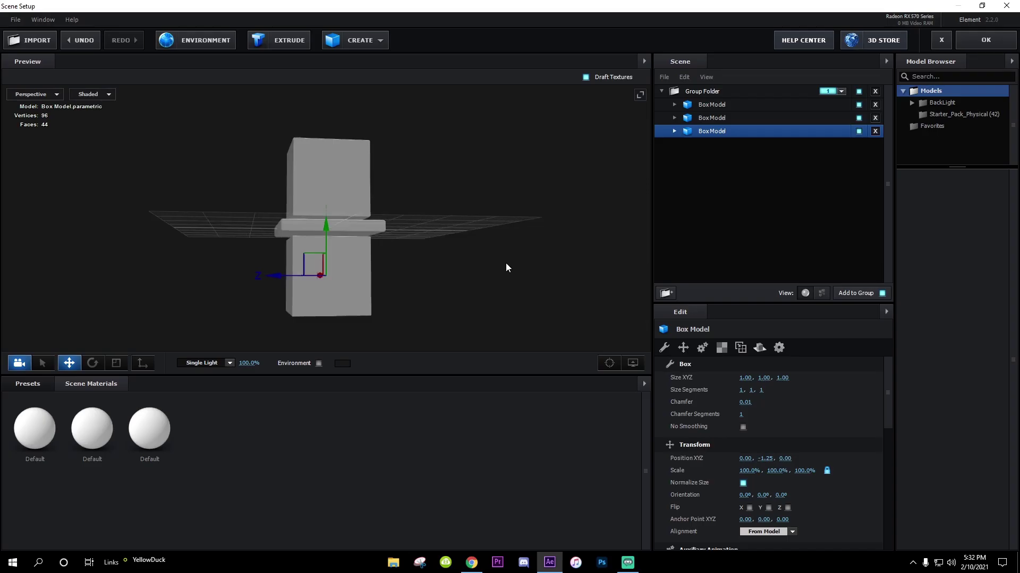
left_click_drag(506, 264, 485, 261)
left_click(329, 248)
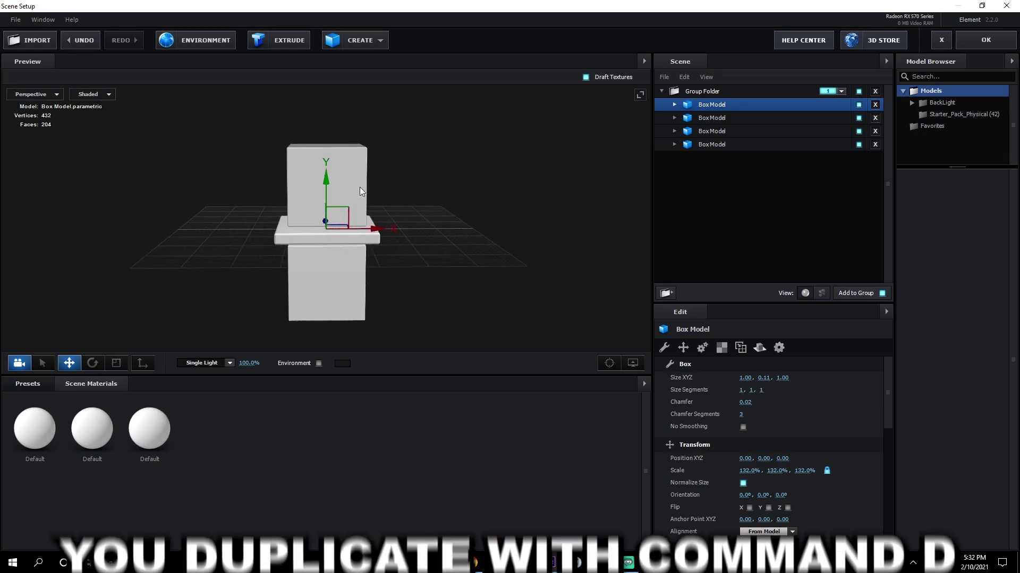
Step: Duplicate the slab twice, placing one copy on top of the tower at Y 2.48 and one under it at Y -2.52
left_click_drag(328, 184, 392, 204)
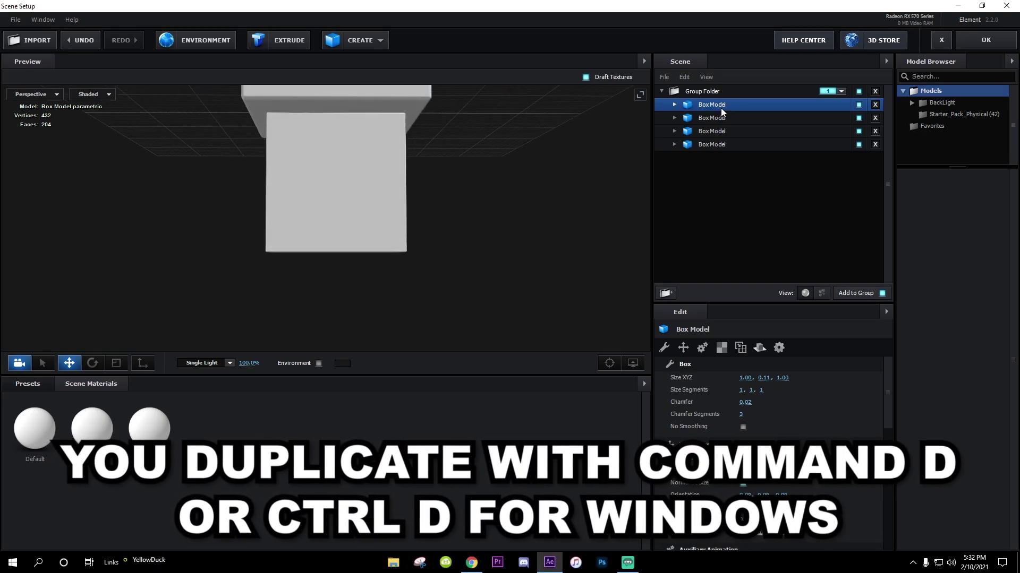
key("ctrl+d")
left_click_drag(477, 180, 393, 333)
left_click_drag(321, 101, 326, 334)
left_click_drag(430, 306, 438, 151)
left_click_drag(330, 141, 329, 222)
Step: Open the Physical folder of the material presets
left_click_drag(361, 164, 31, 395)
left_click(32, 382)
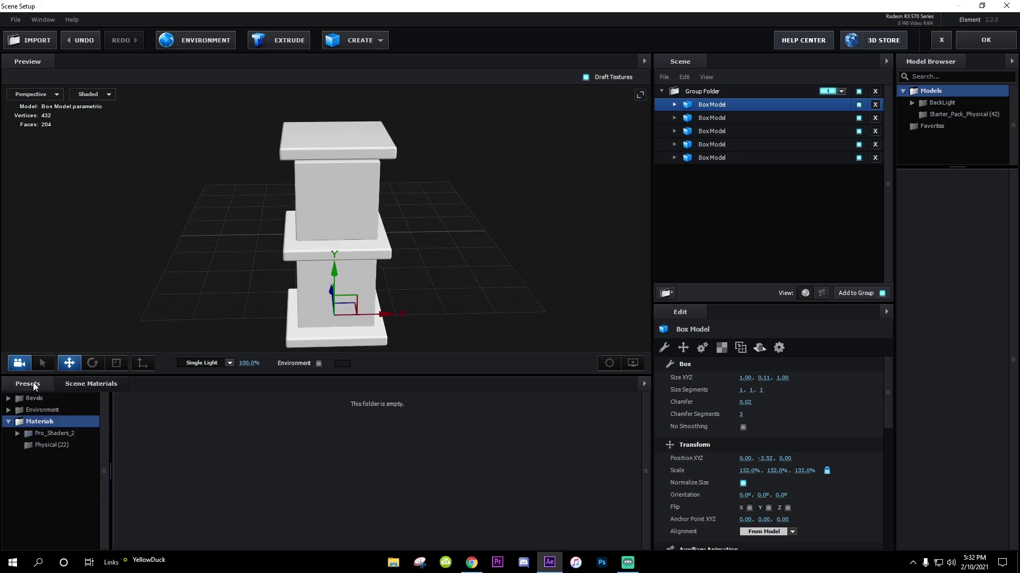
left_click(53, 447)
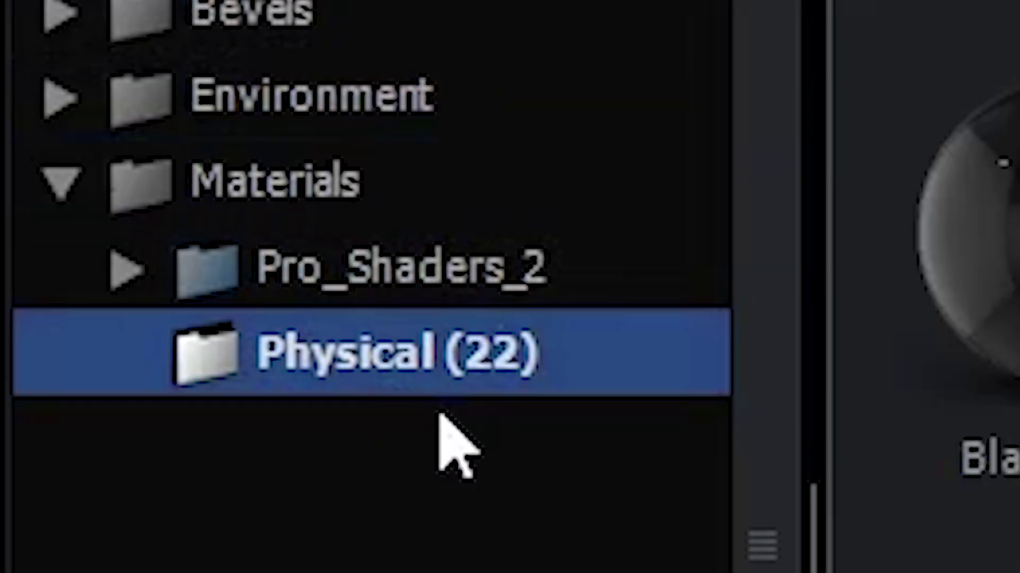
Step: Apply the Chrome material to the top and middle slabs
mouse_move(472, 301)
left_mouse_down()
mouse_move(477, 279)
mouse_move(441, 297)
mouse_move(454, 301)
left_mouse_up()
left_click_drag(376, 427, 337, 143)
left_click_drag(425, 236, 402, 237)
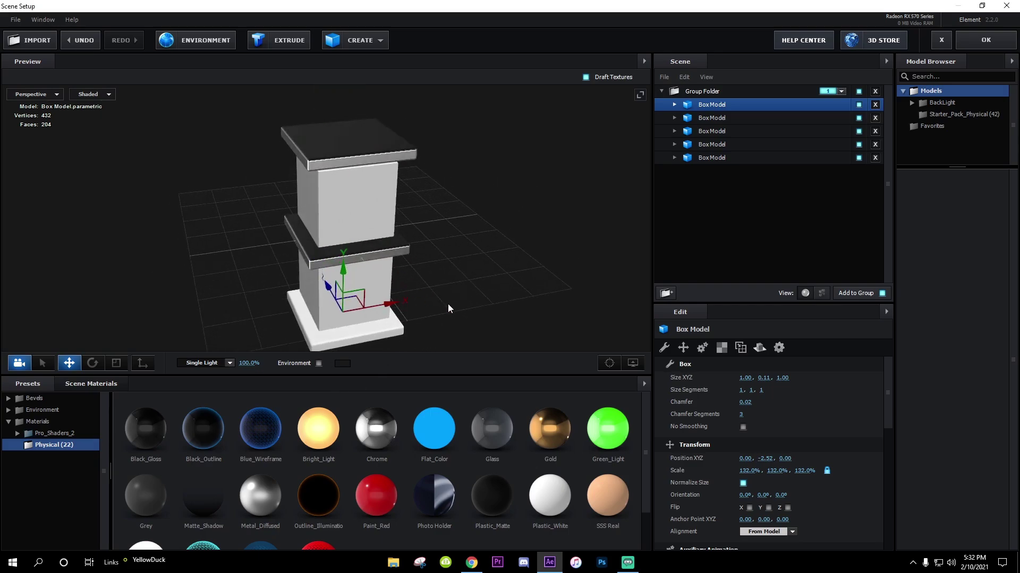
Step: Apply the Glass material to the middle, top and bottom slabs
left_click_drag(502, 444, 325, 260)
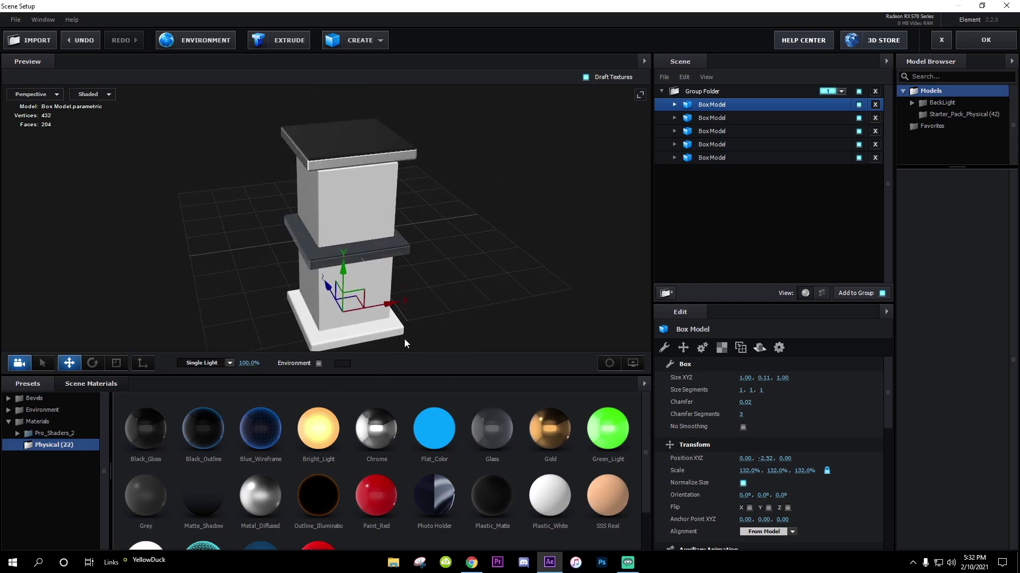
left_click_drag(487, 429, 339, 139)
left_click_drag(490, 425, 620, 163)
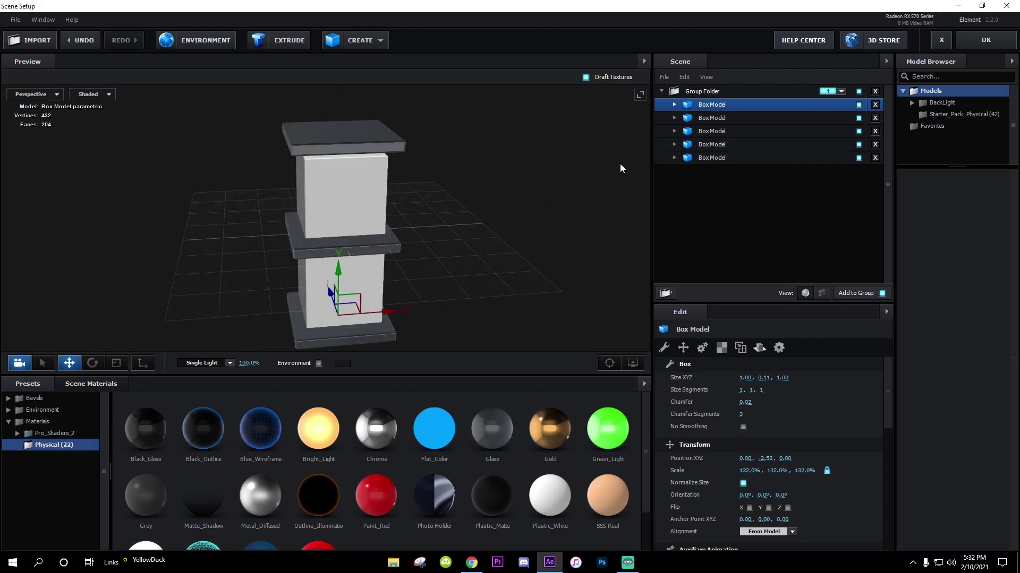
Step: Set the refraction color of the bottom slab's Glass material to a golden yellow
left_click(674, 104)
left_click(721, 119)
left_click_drag(885, 370, 884, 417)
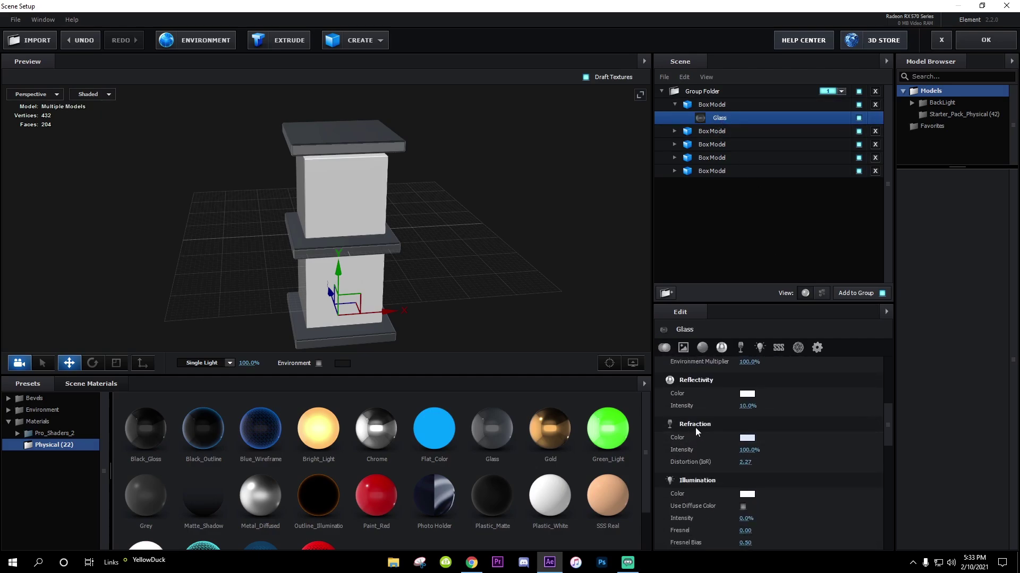
left_click(747, 437)
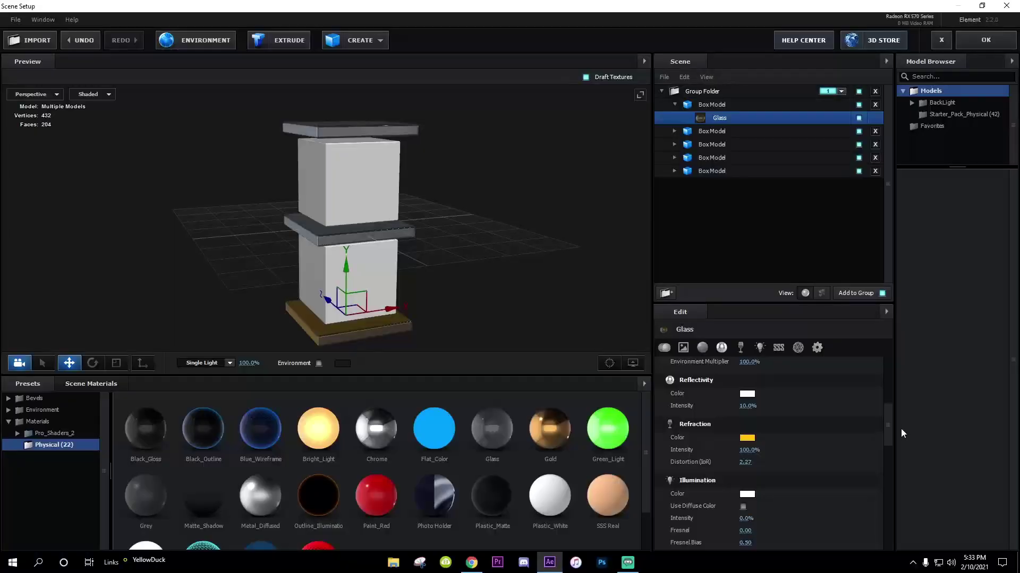
Step: Pick a saturated orange as the diffuse color of the bottom slab's Glass material
left_click_drag(891, 427, 891, 403)
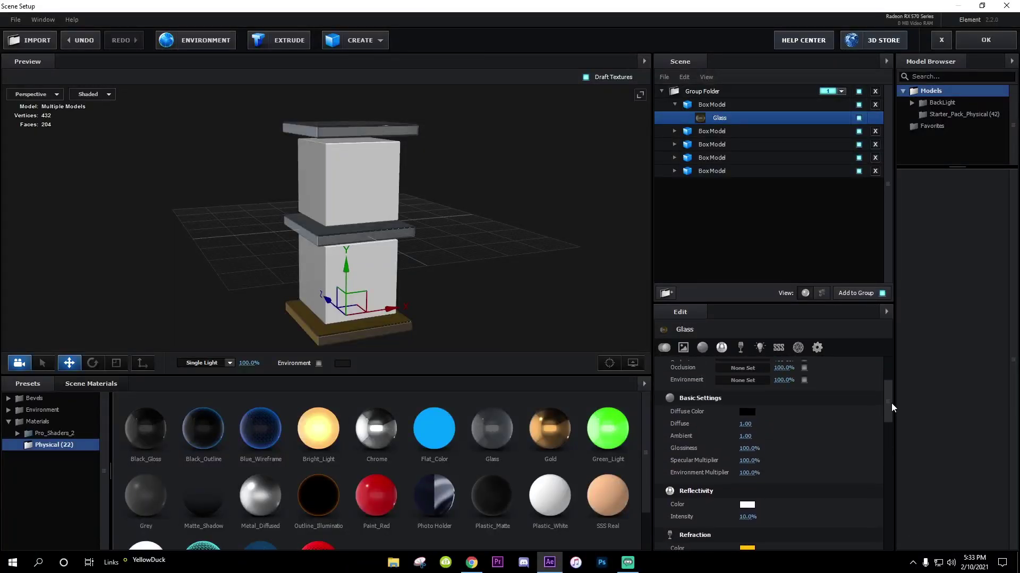
left_click(739, 417)
left_click(799, 492)
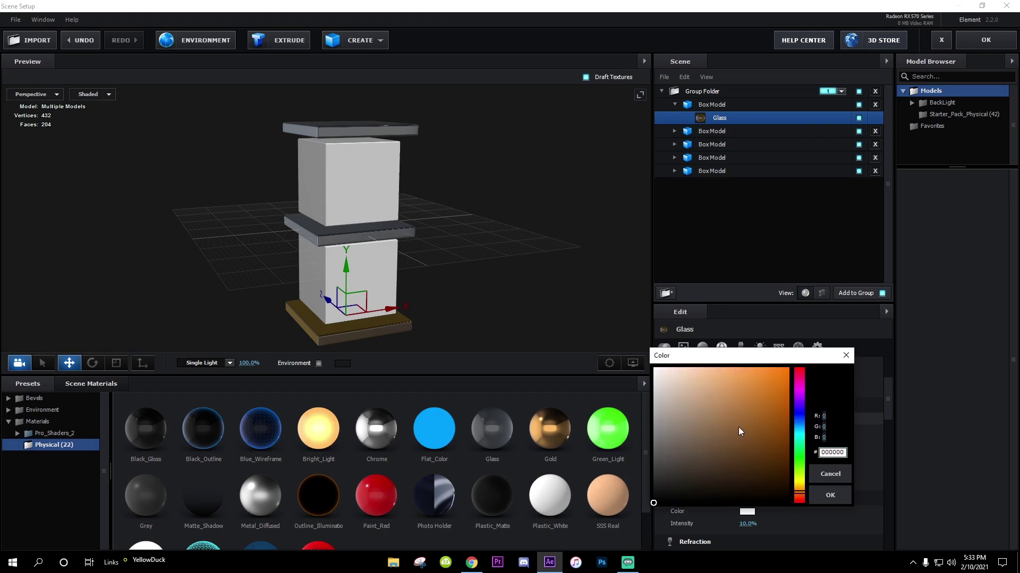
left_click_drag(738, 427, 809, 372)
left_click(830, 495)
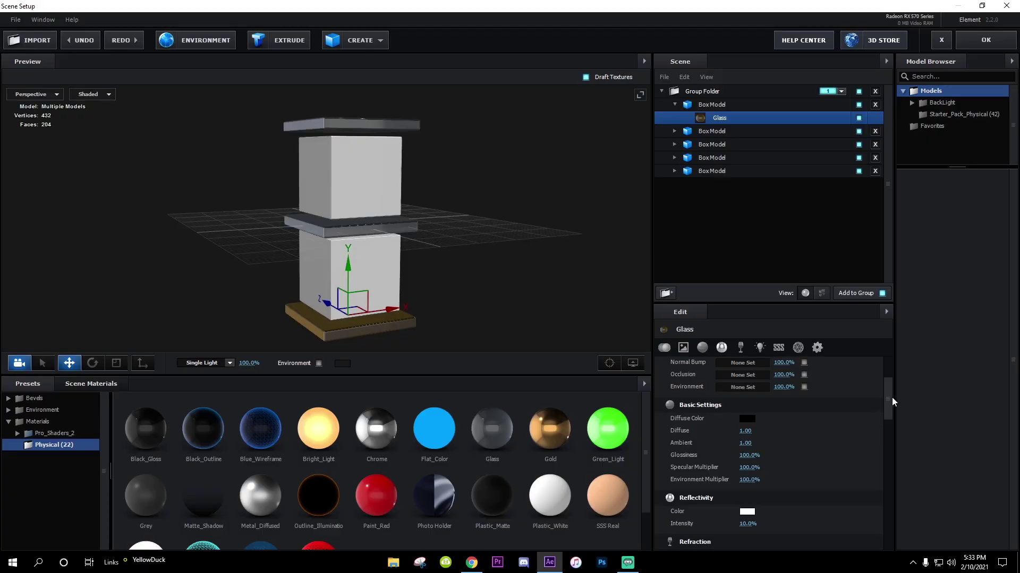
Step: Set the reflectivity color of the bottom slab's Glass material to orange FAA400
left_click_drag(891, 397, 888, 413)
left_click(507, 340)
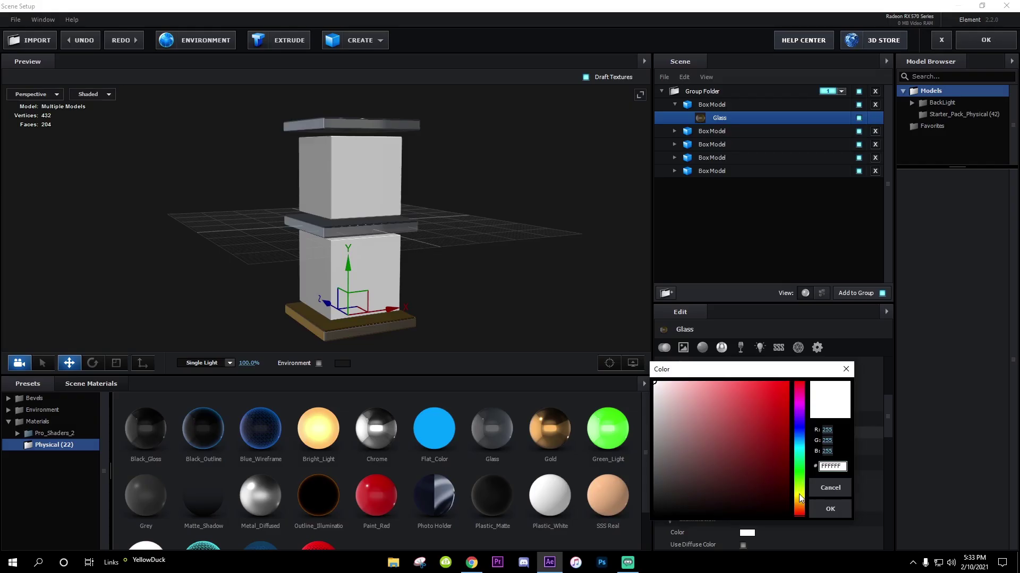
left_click(799, 502)
left_click(770, 402)
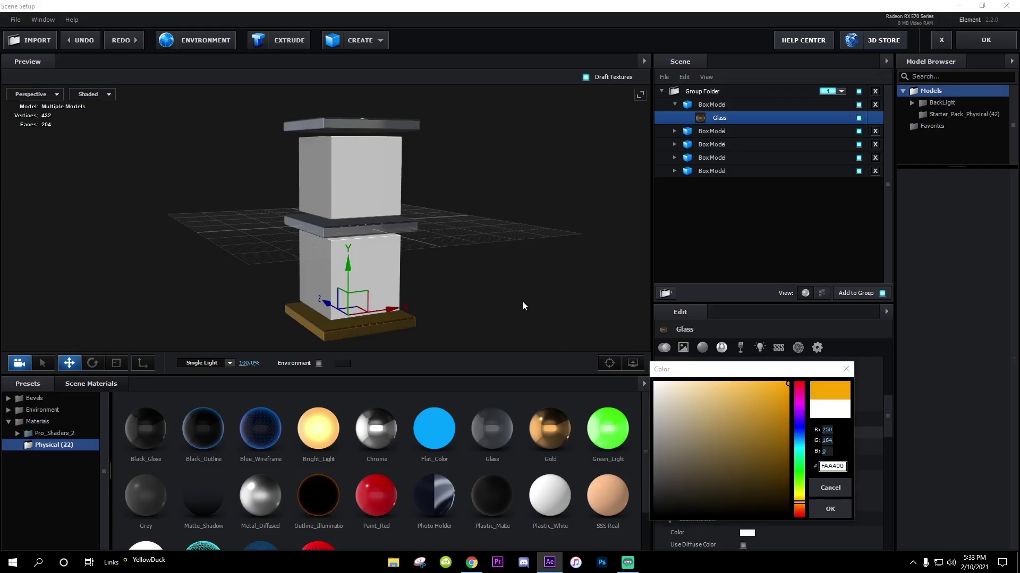
left_click(839, 510)
left_click_drag(429, 314, 398, 293)
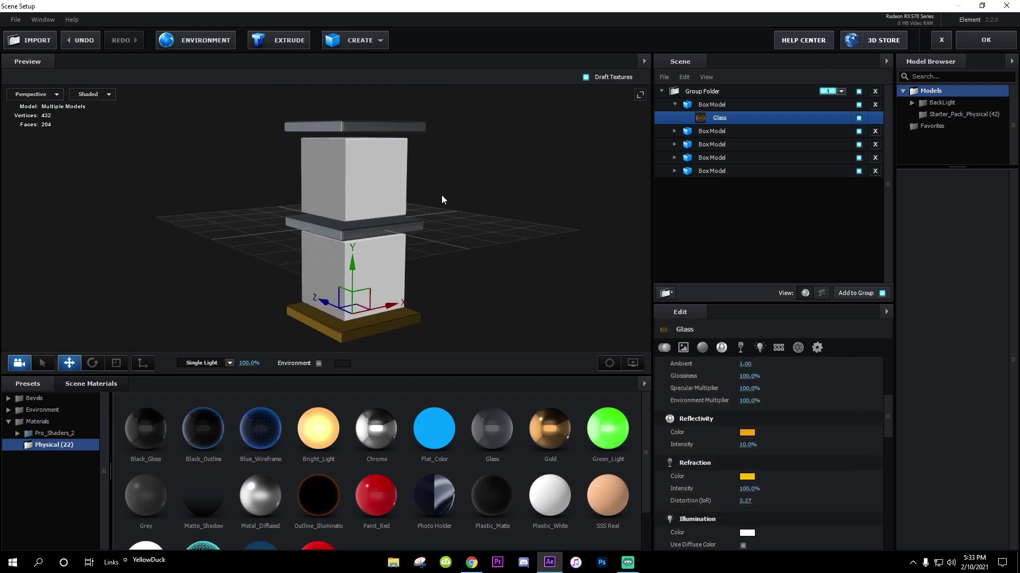
Step: Give the Glass materials of the middle and top slabs the same golden coloring as the bottom slab
left_click(673, 104)
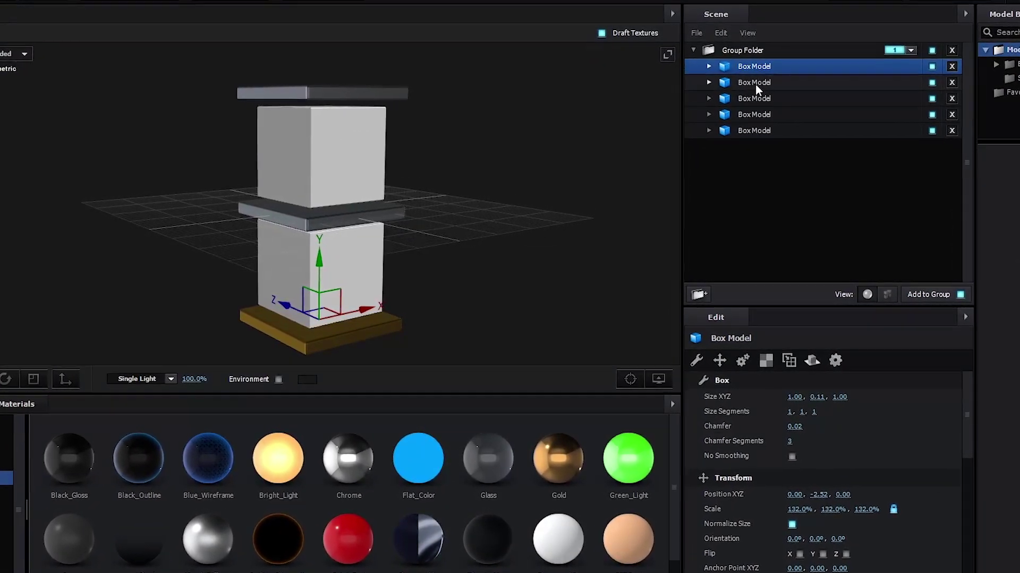
left_click_drag(415, 186, 398, 176)
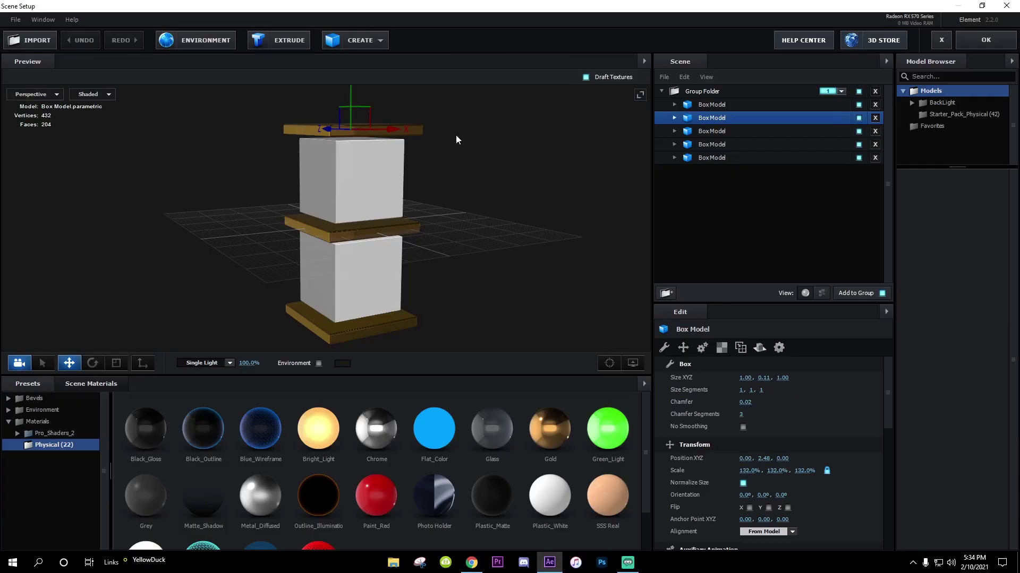
left_click_drag(456, 136, 482, 276)
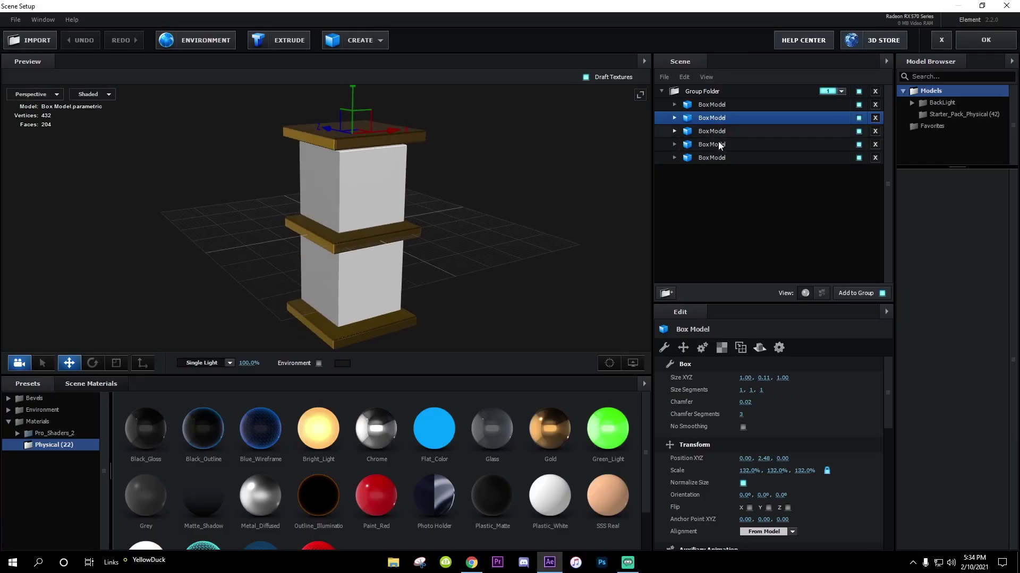
Step: Assign Custom Layer 2 as the diffuse texture of the lower box's Default material
left_click(719, 155)
left_click_drag(629, 189, 451, 279)
left_click(674, 157)
left_click(727, 171)
left_click(676, 159)
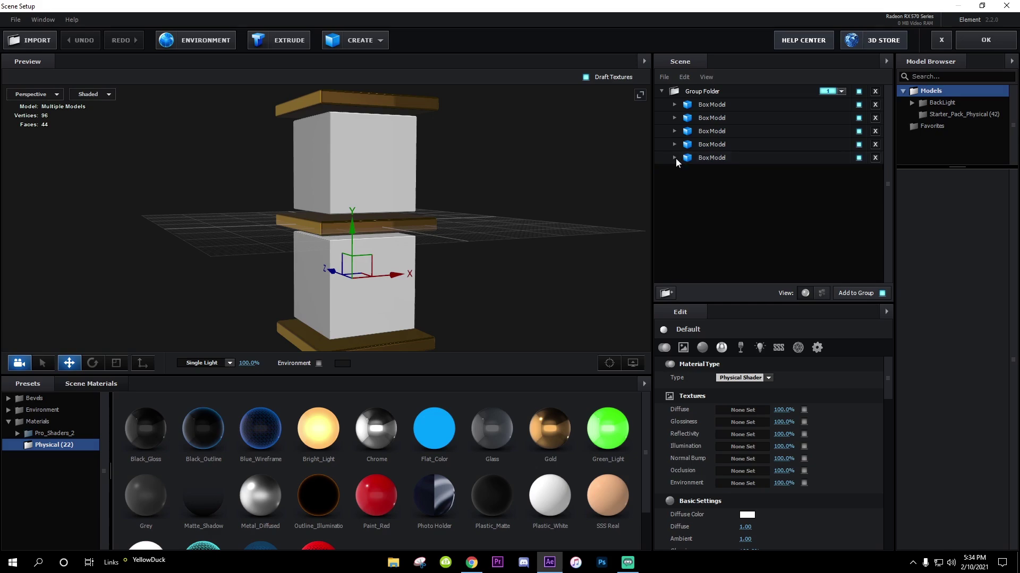
left_click(674, 159)
left_click(718, 172)
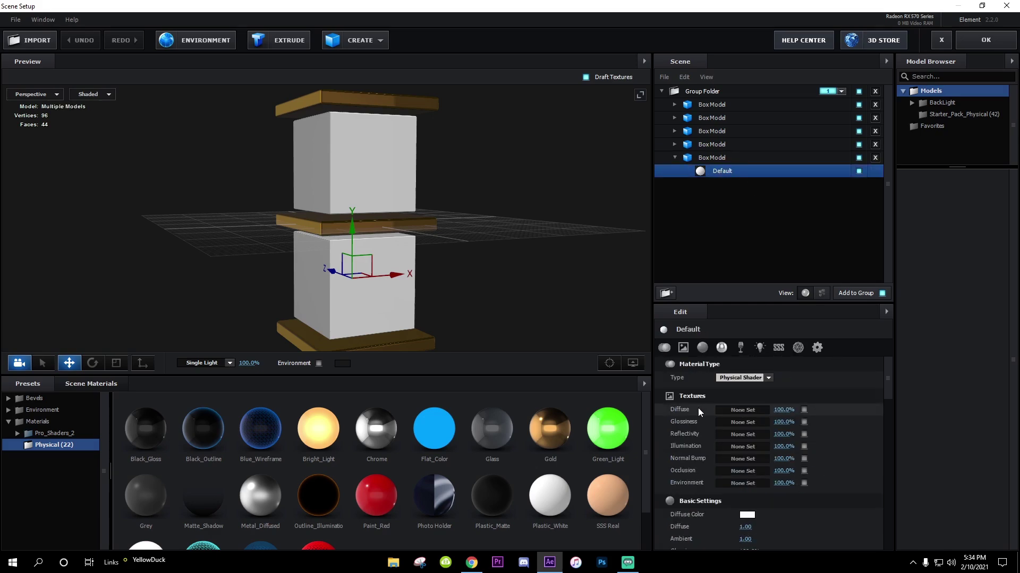
left_click(740, 412)
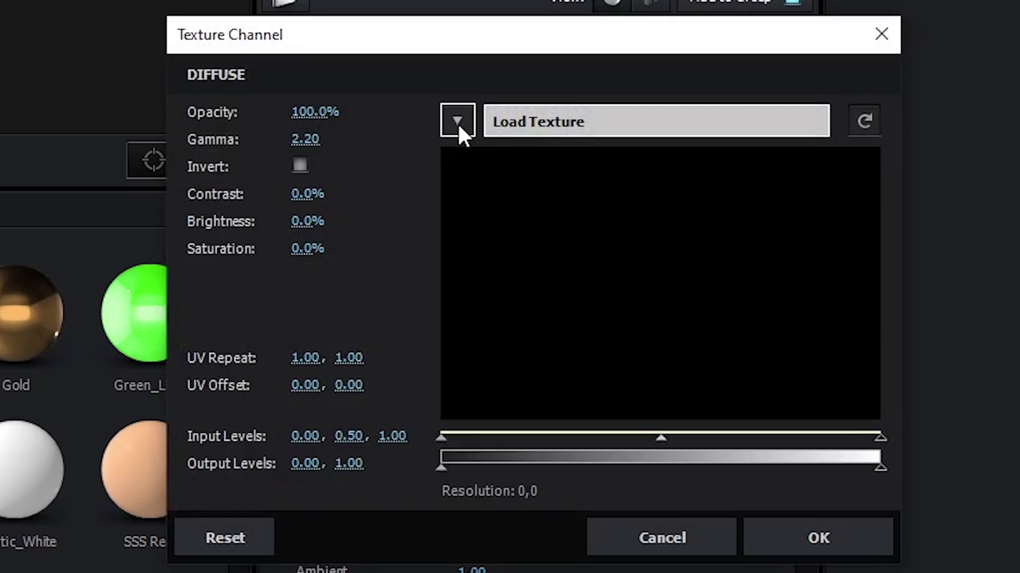
left_click(736, 347)
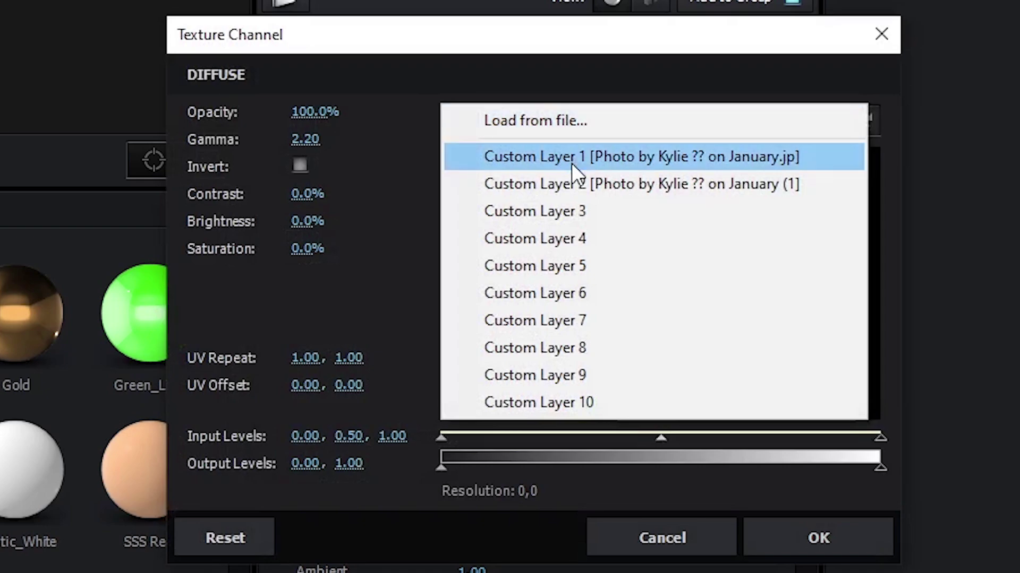
left_click(575, 187)
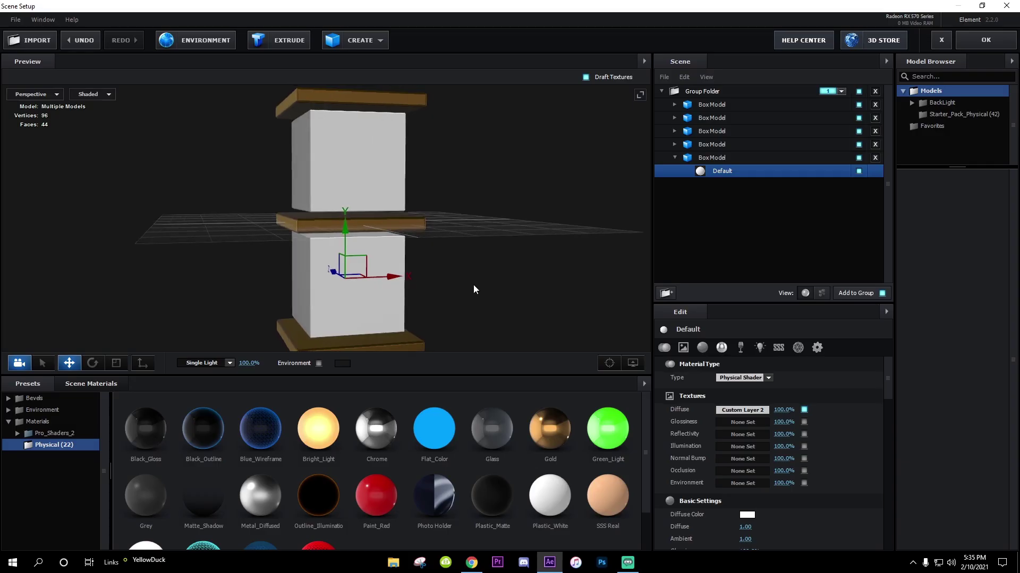
left_click_drag(474, 285, 502, 285)
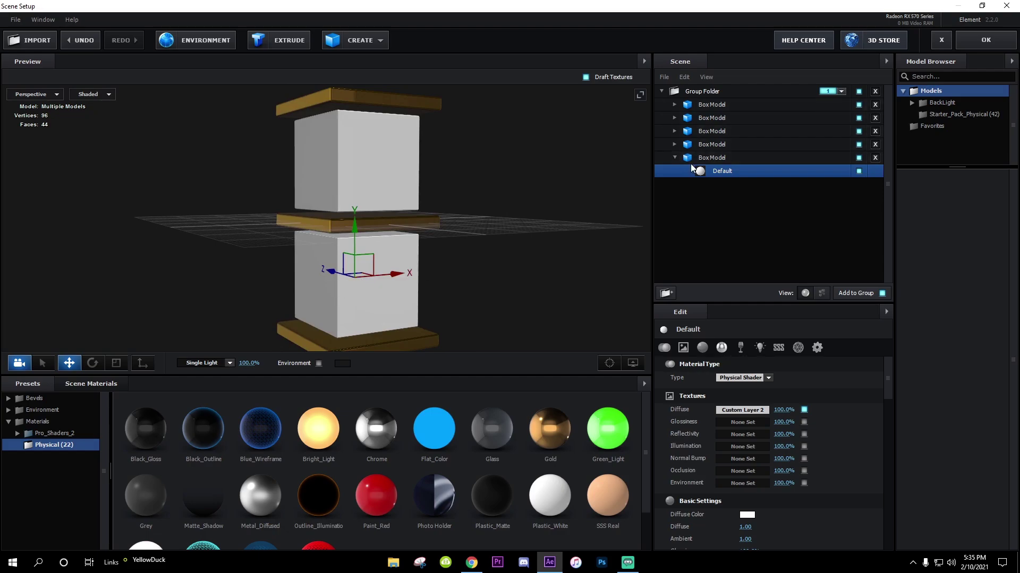
Step: Assign Custom Layer 1 as the diffuse texture of the upper box's Default material
left_click(674, 145)
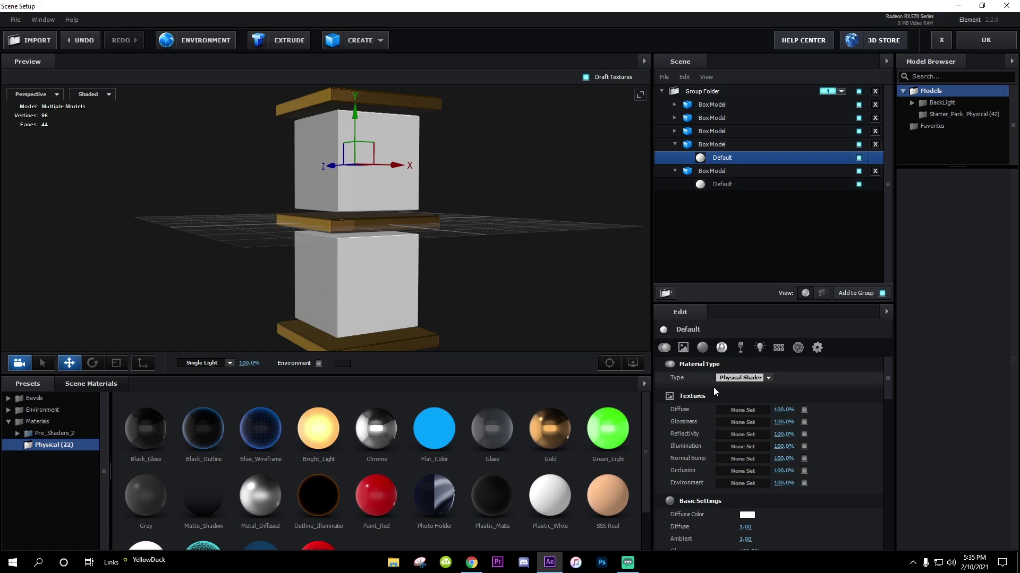
left_click(737, 410)
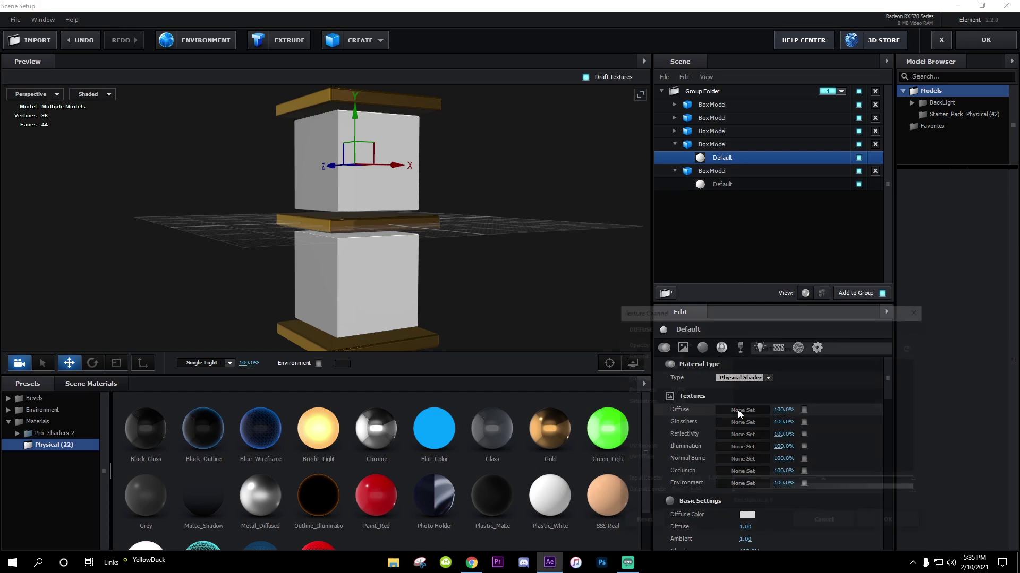
left_click(750, 348)
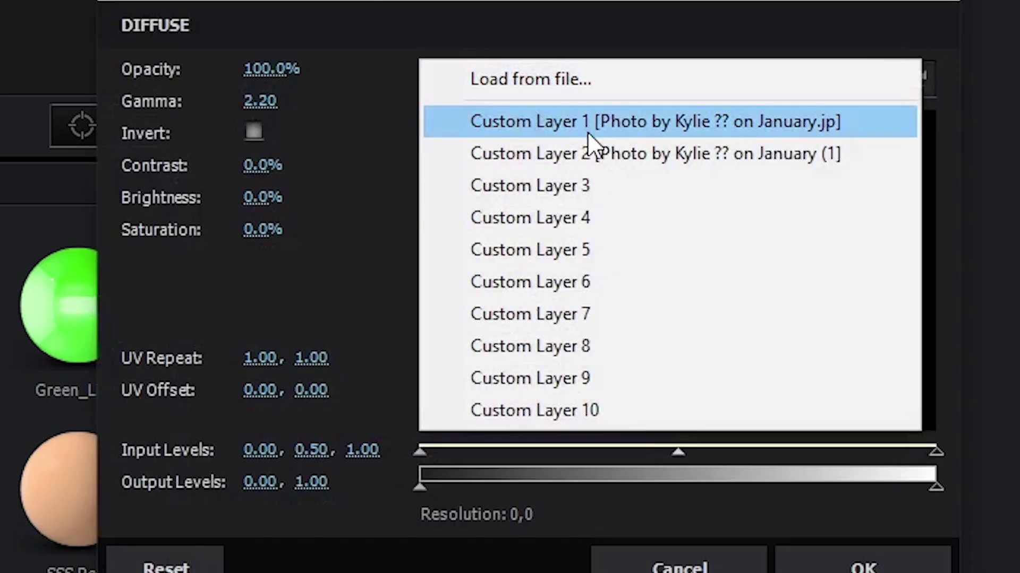
left_click(616, 130)
left_click(816, 561)
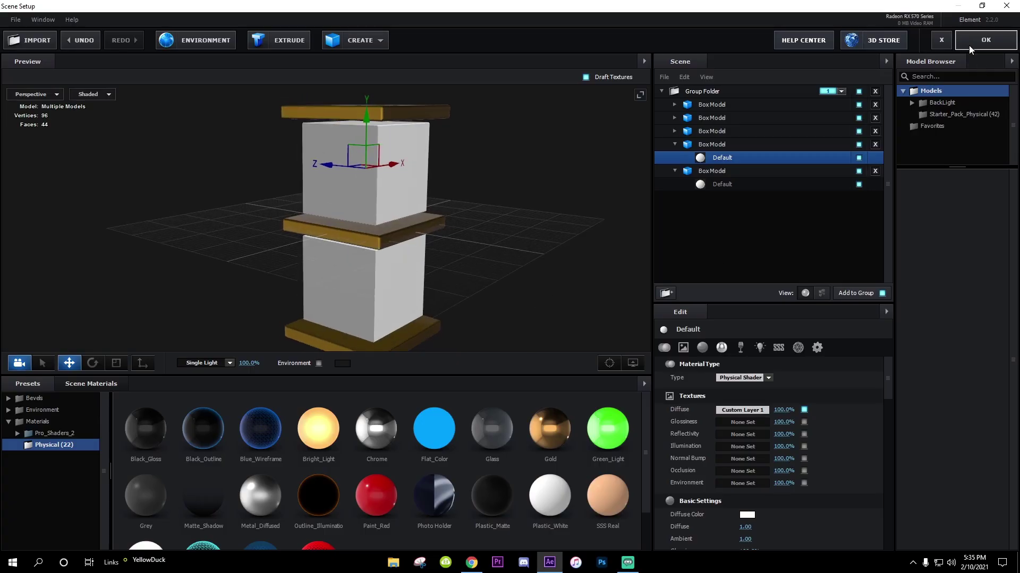
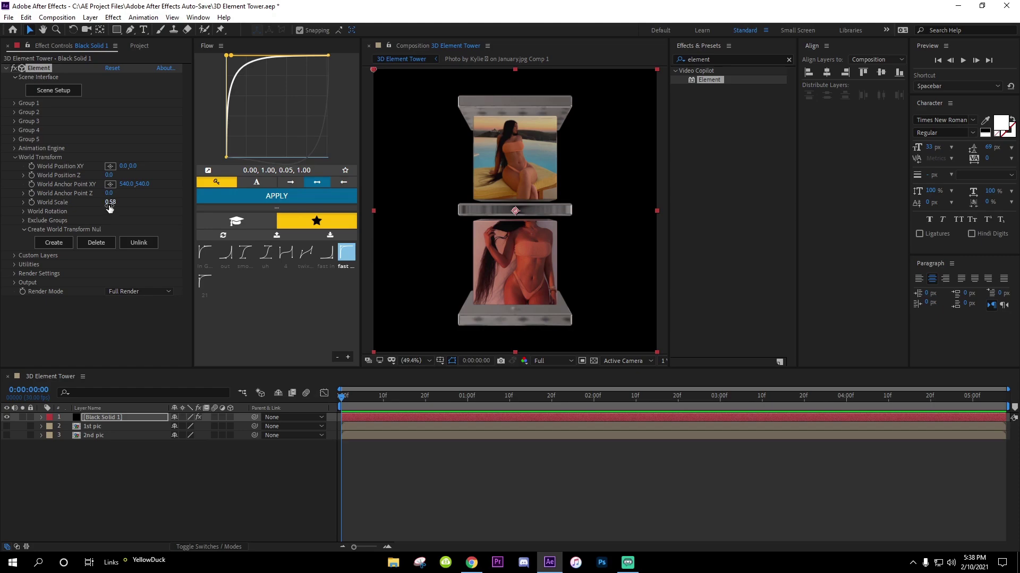
Step: Set the tower's World Scale to 1.07 and World Position XY to 0, 337 to center the upper box
left_click_drag(110, 206, 132, 200)
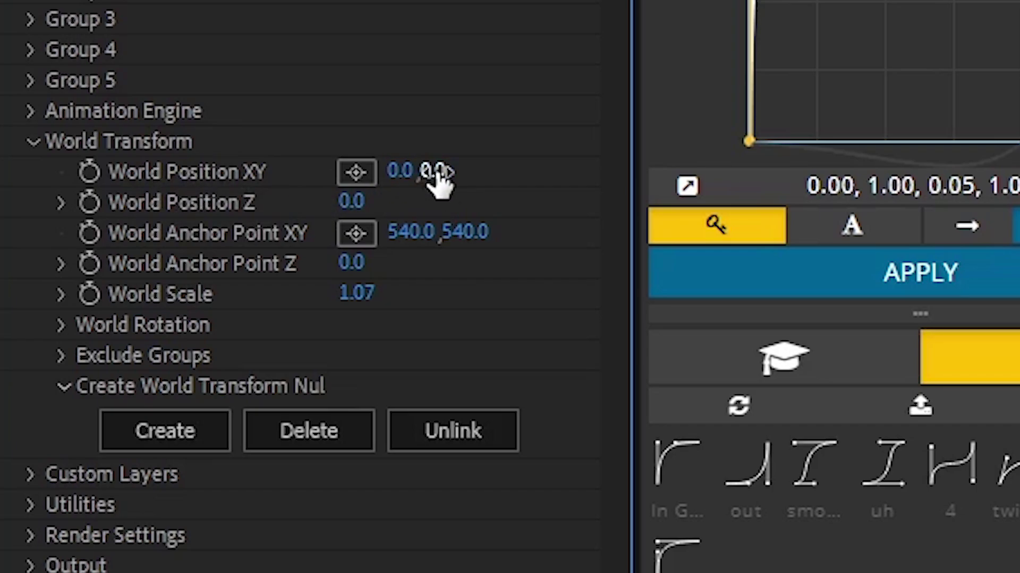
left_click_drag(436, 173, 1011, 223)
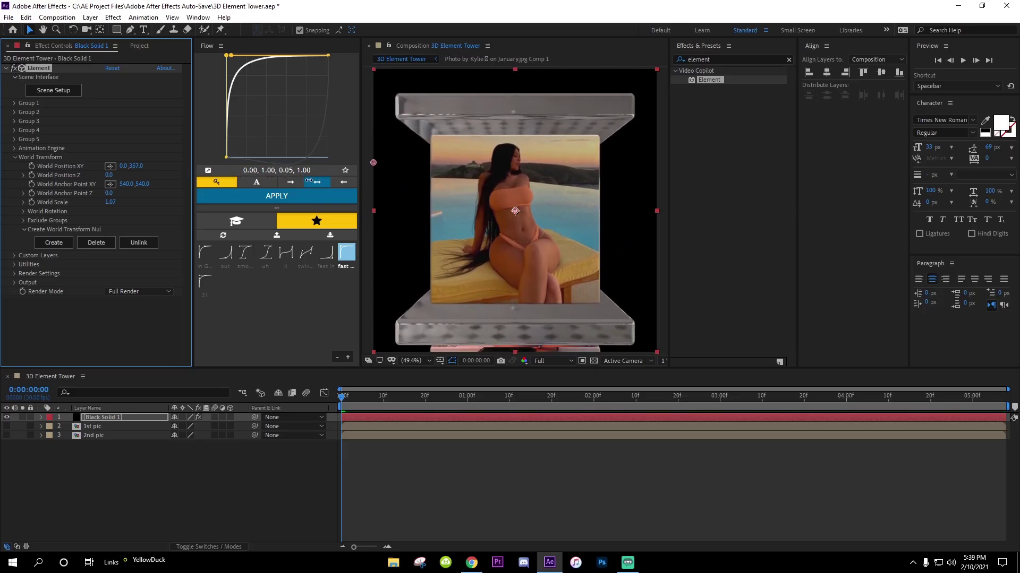
left_click_drag(308, 181, 41, 176)
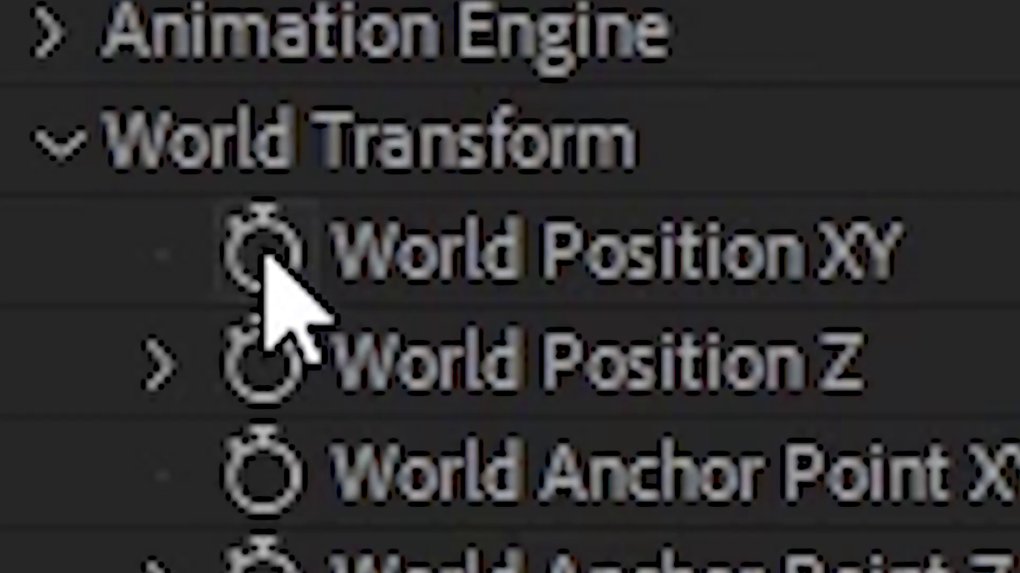
Step: Keyframe World Position XY and Y Rotation World at 0:00:00:00 and reveal the solid's animated properties
left_click(59, 194)
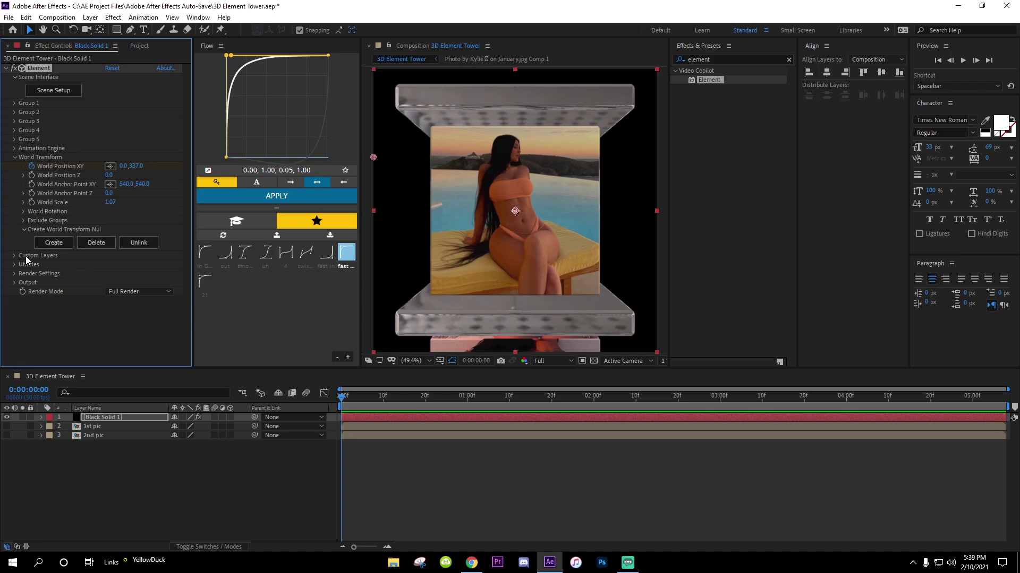
left_click(23, 211)
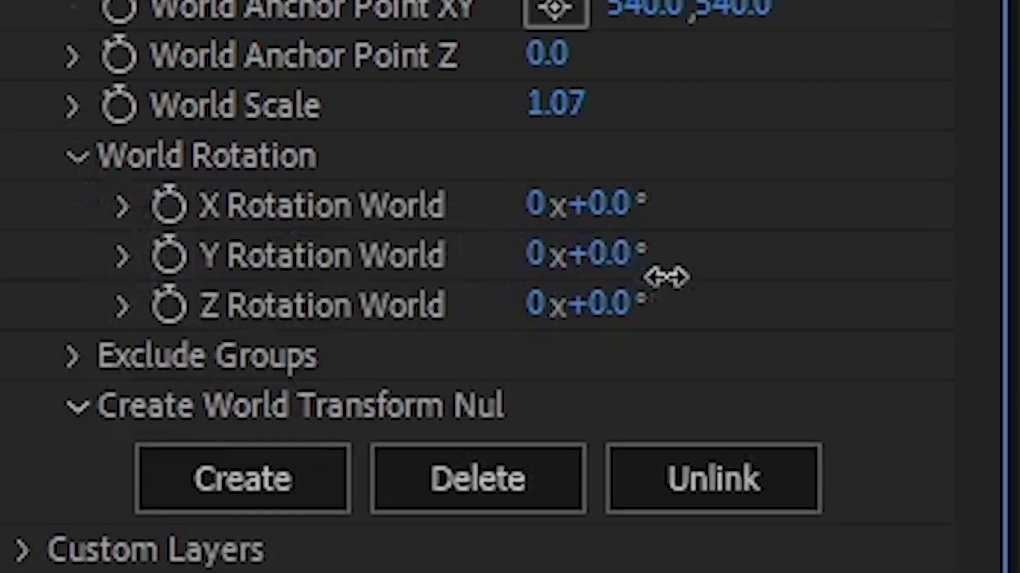
left_click_drag(666, 277, 478, 287)
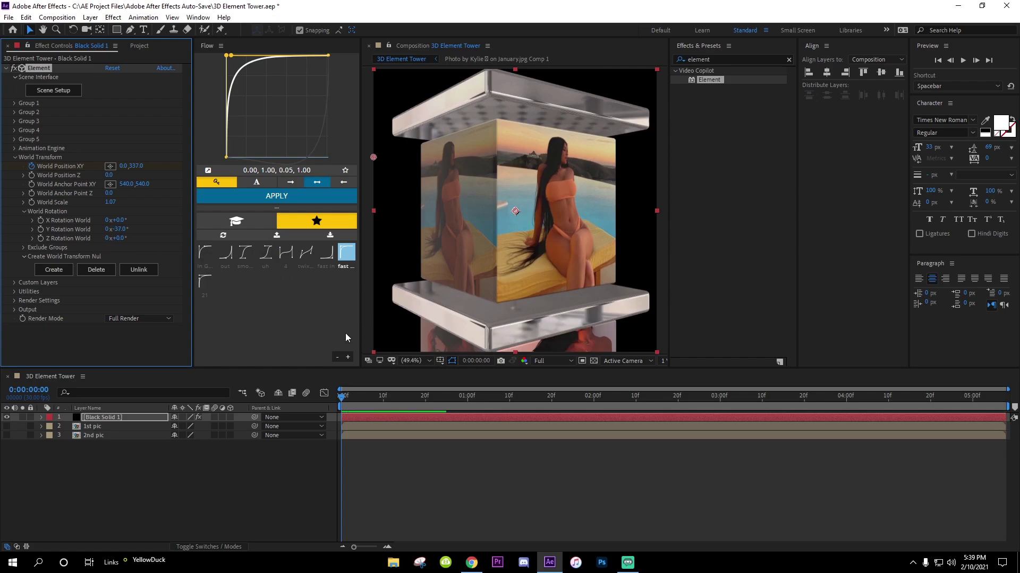
key("ctrl+z")
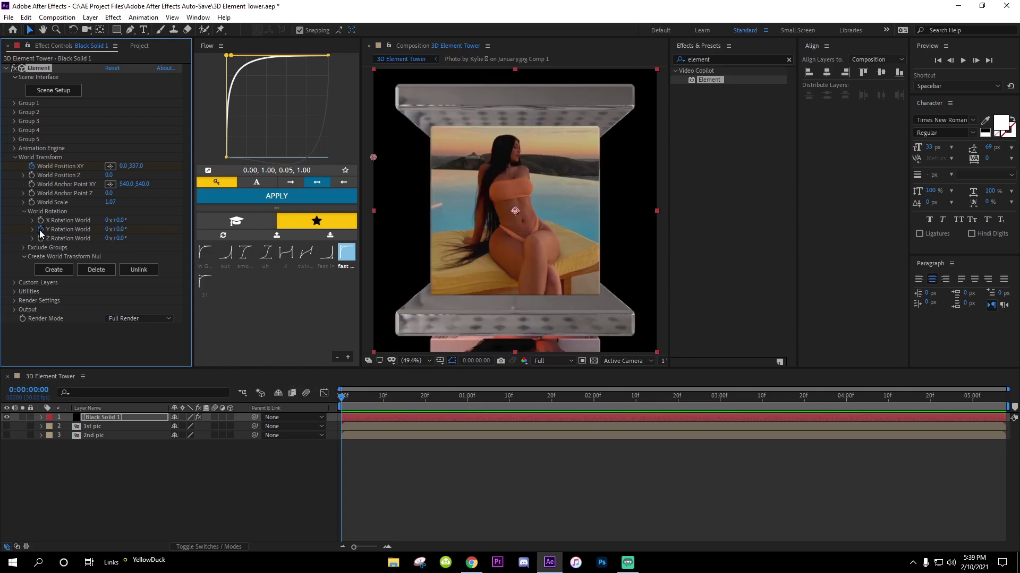
left_click(369, 419)
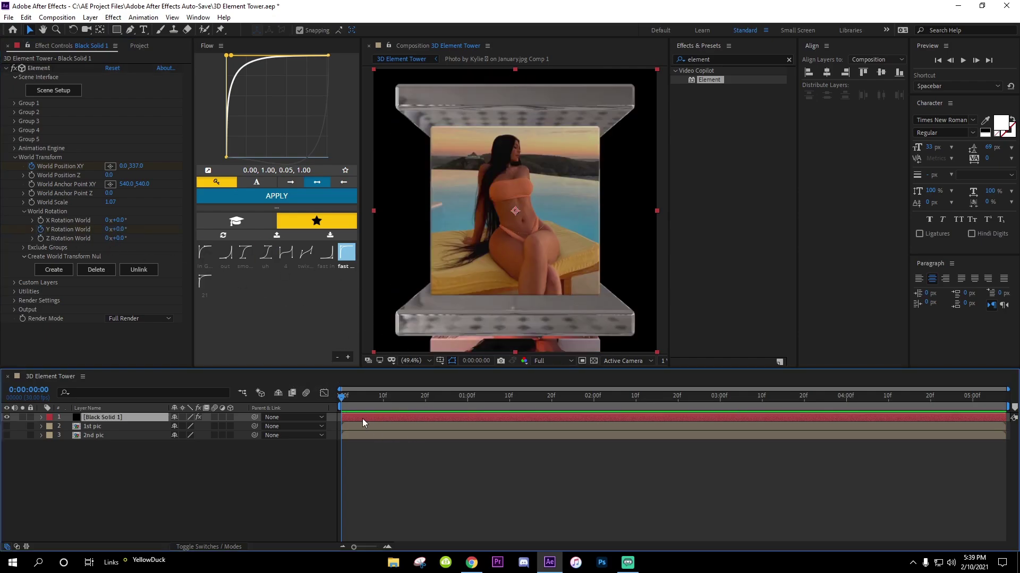
key("u")
left_click(350, 442)
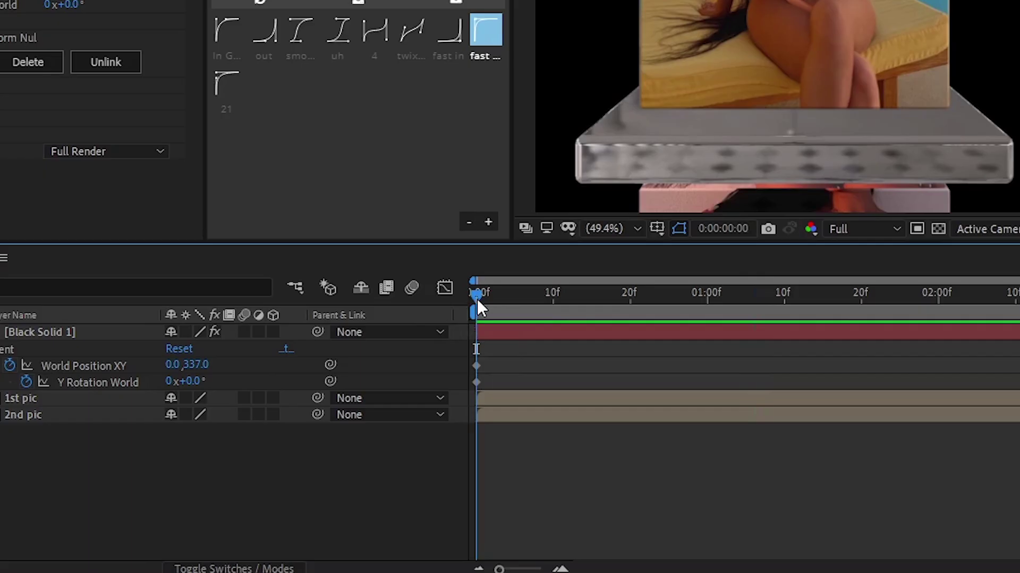
Step: At 0:00:01:01, set World Position XY to 0, -351 to bring the lower box into view
left_click_drag(343, 399, 468, 421)
left_click_drag(705, 327, 715, 332)
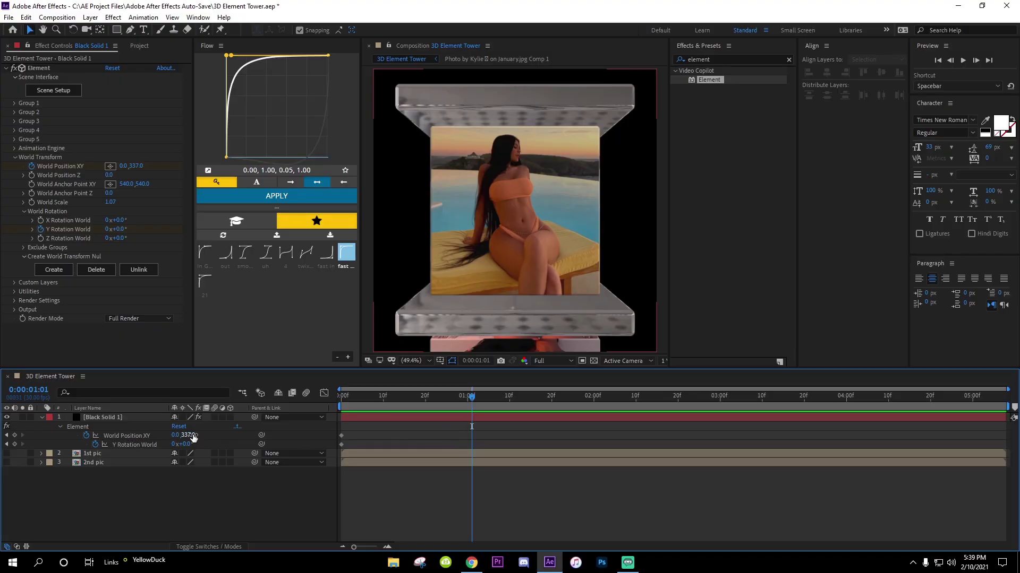
left_click_drag(193, 437, 4, 438)
left_click(431, 435)
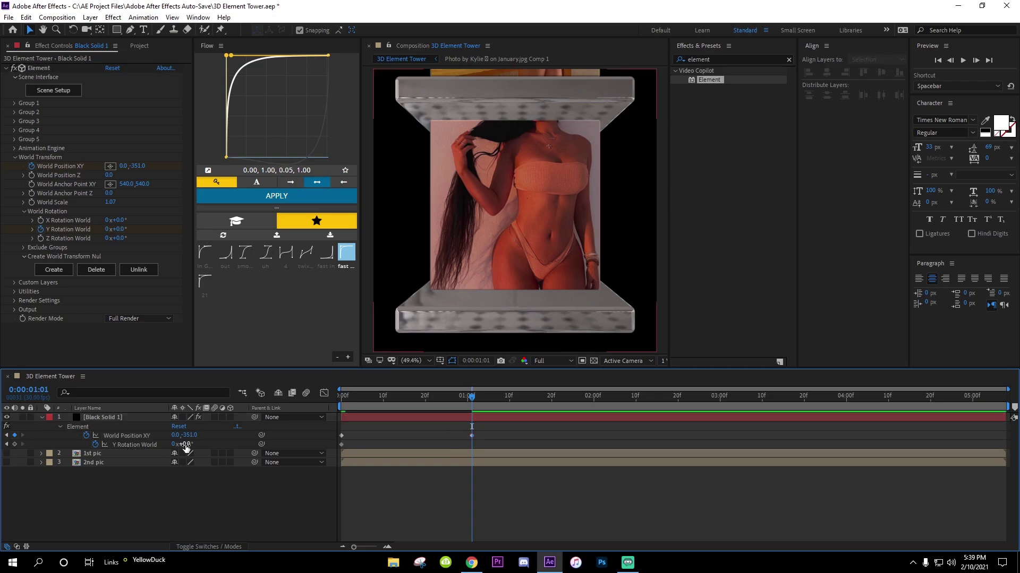
Step: Set Y Rotation World to 180° at 0:00:01:01
left_click_drag(185, 445, 285, 451)
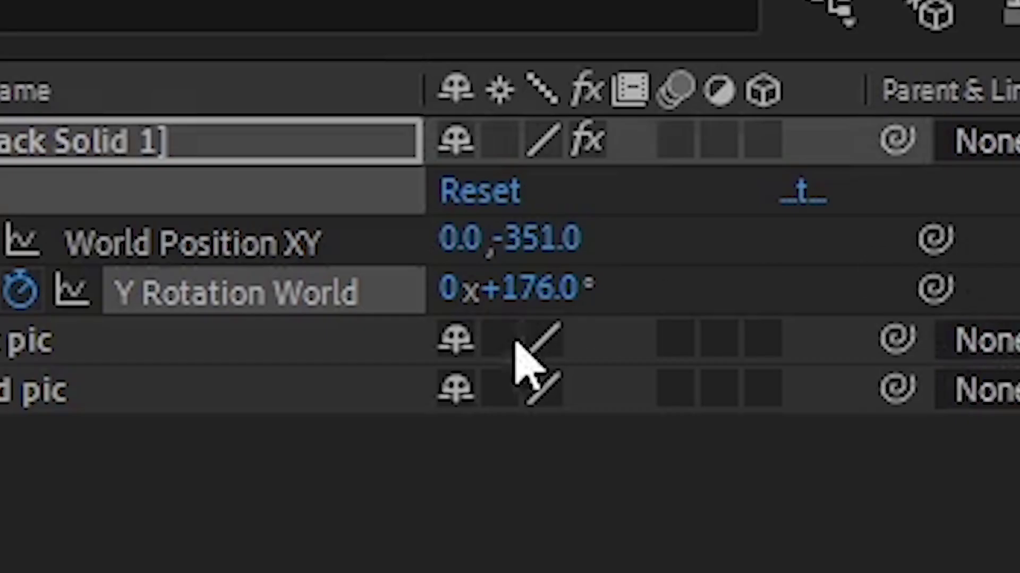
left_click(573, 295)
type("180")
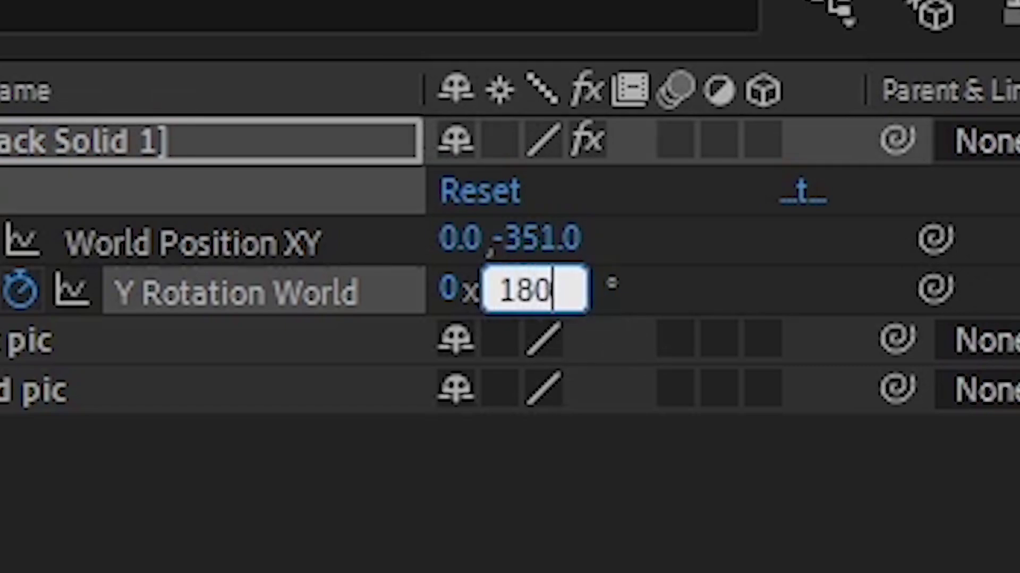
key("Return")
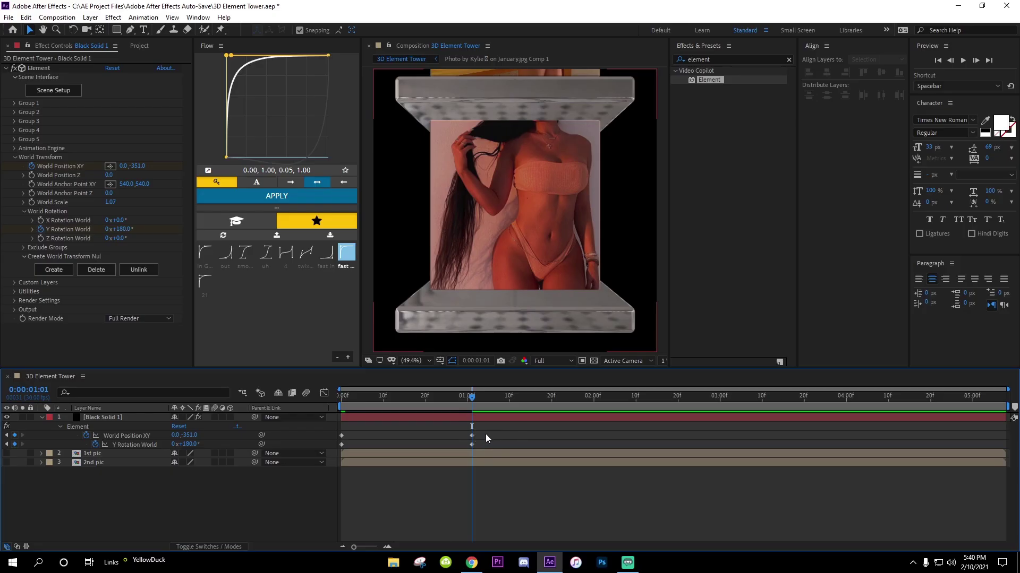
Step: Apply Easy Ease to all World Position XY and Y Rotation World keyframes
left_click_drag(489, 433, 335, 449)
left_click_drag(166, 374, 173, 346)
mouse_move(177, 338)
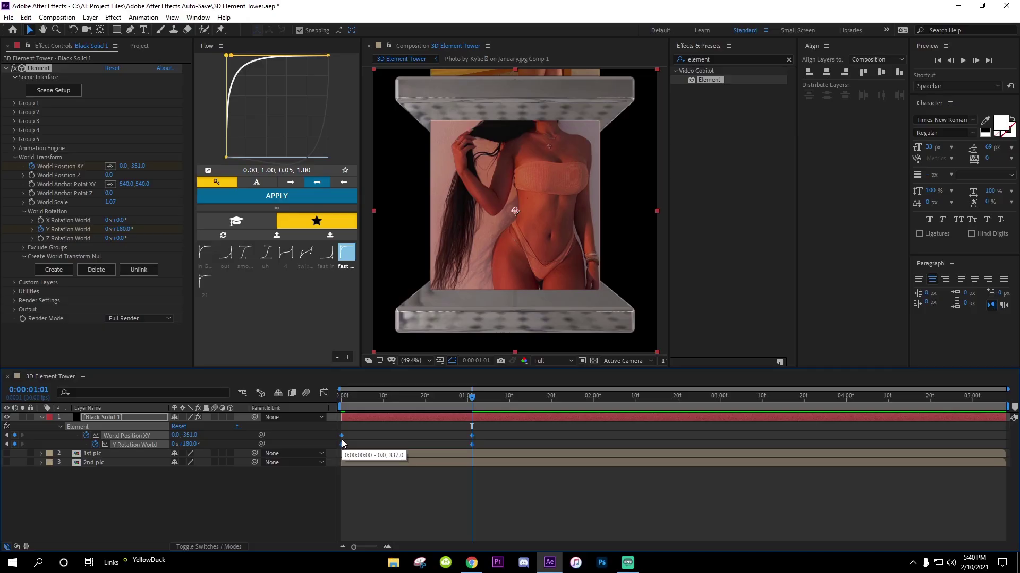
key("F9")
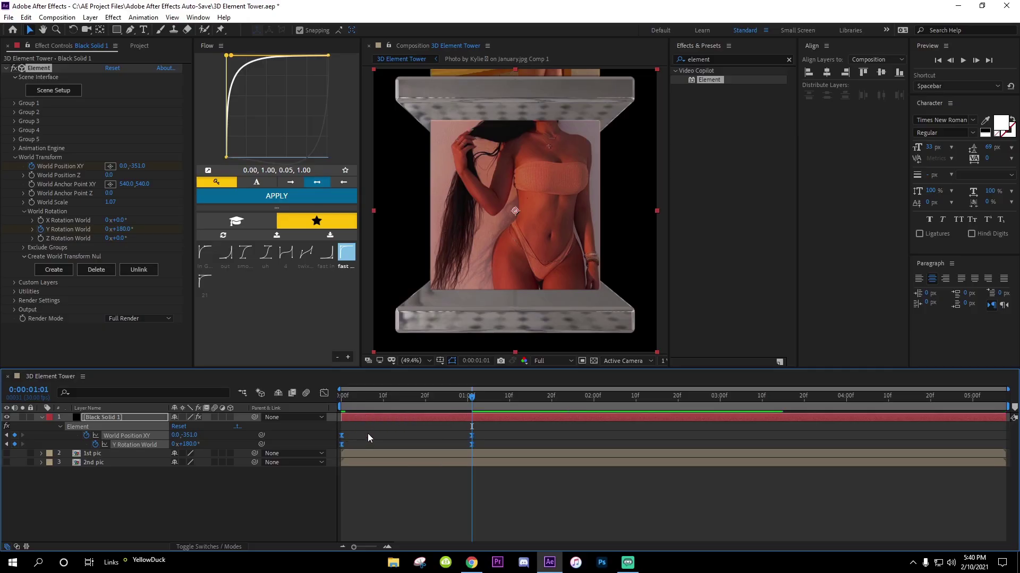
right_click(472, 435)
mouse_move(513, 429)
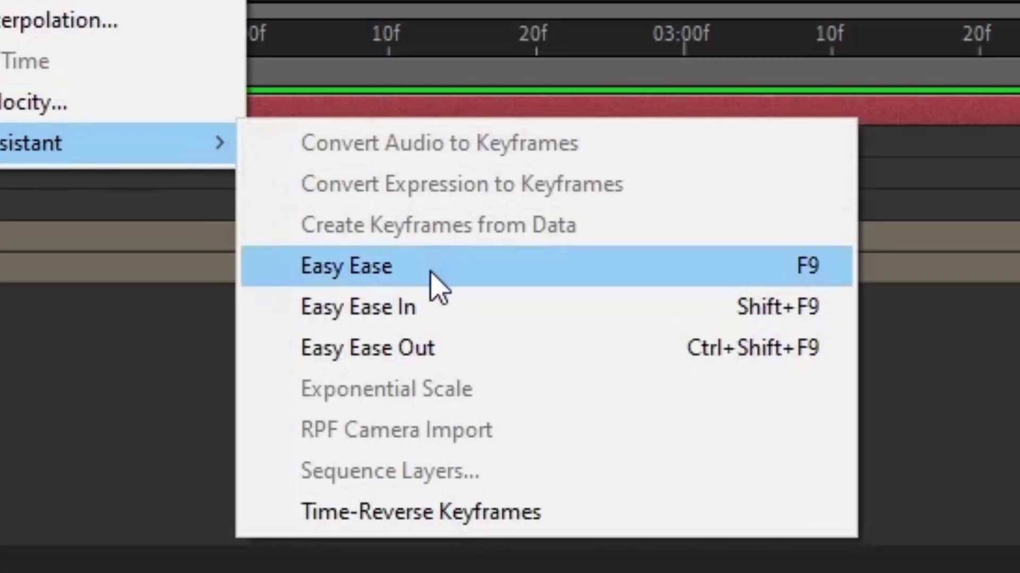
left_click(736, 564)
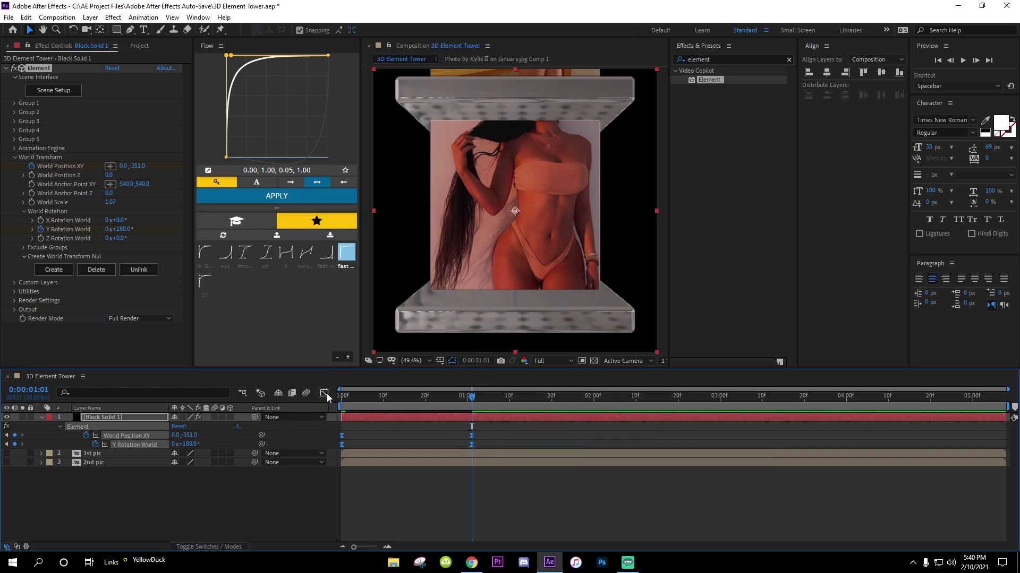
Step: Steepen the Y Rotation World value curve by stretching the end ease back to the start and the start ease to about frame 19
left_click(325, 393)
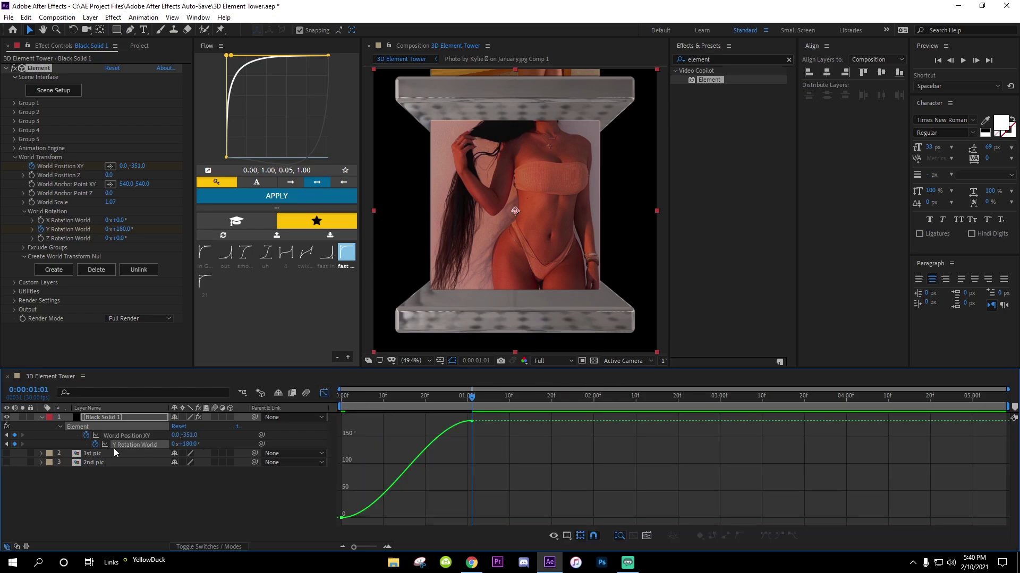
left_click_drag(503, 452, 334, 427)
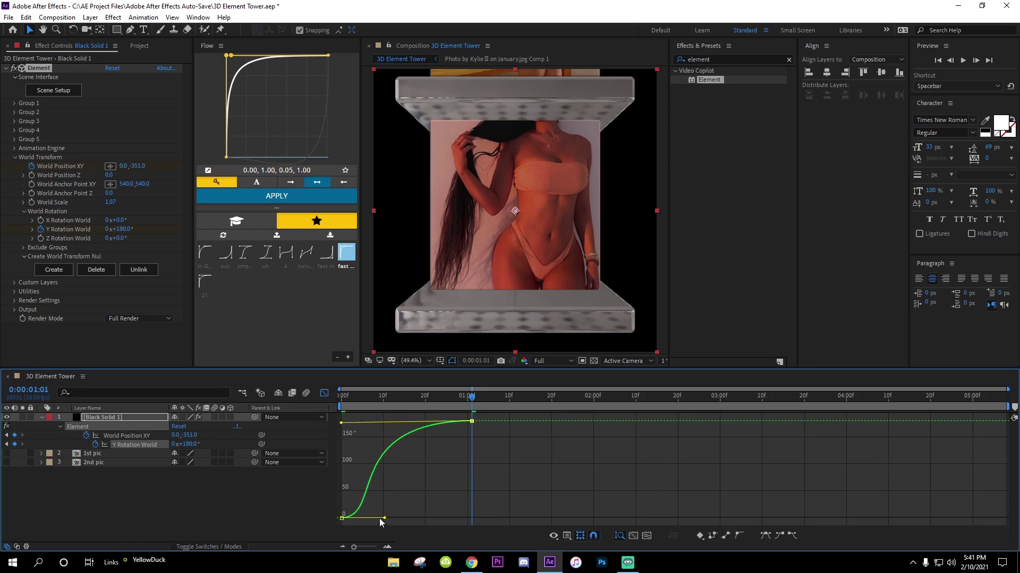
left_click_drag(385, 519, 422, 510)
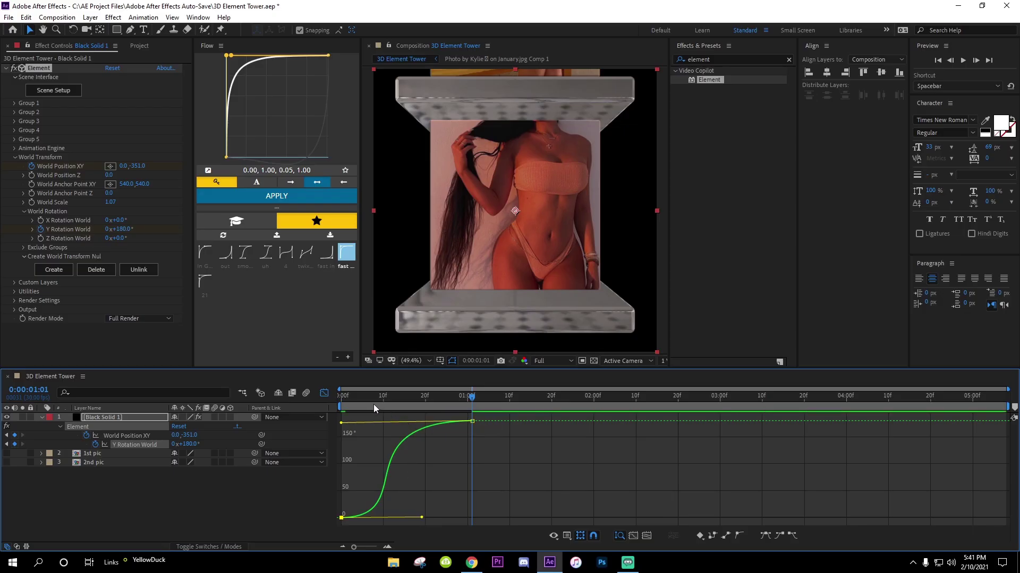
Step: Switch World Position XY to the speed graph and reshape its eases into a sharp peak at about frame 8
left_click(130, 437)
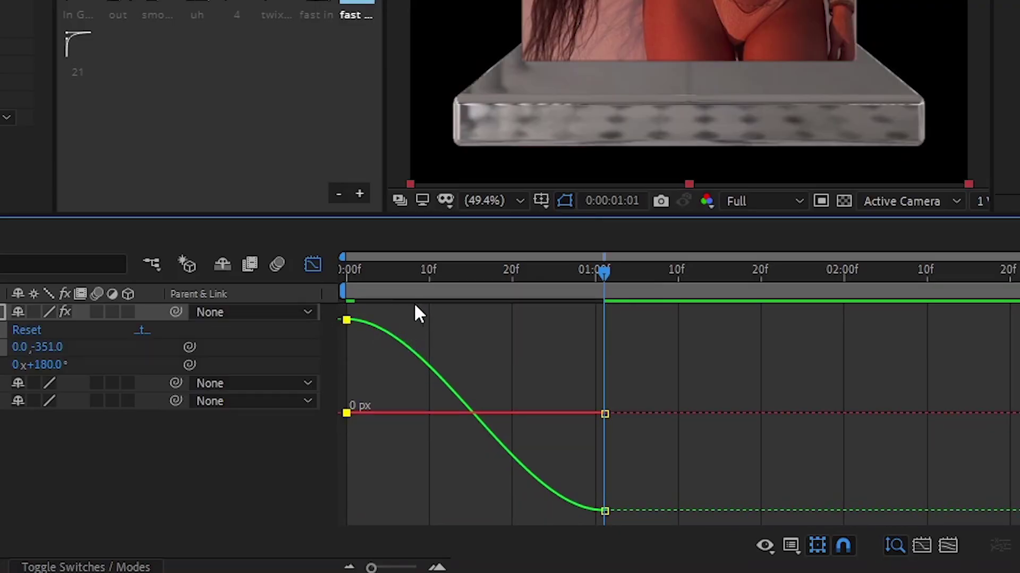
left_click_drag(419, 306, 338, 361)
left_click_drag(446, 328, 324, 378)
left_click_drag(397, 307, 309, 368)
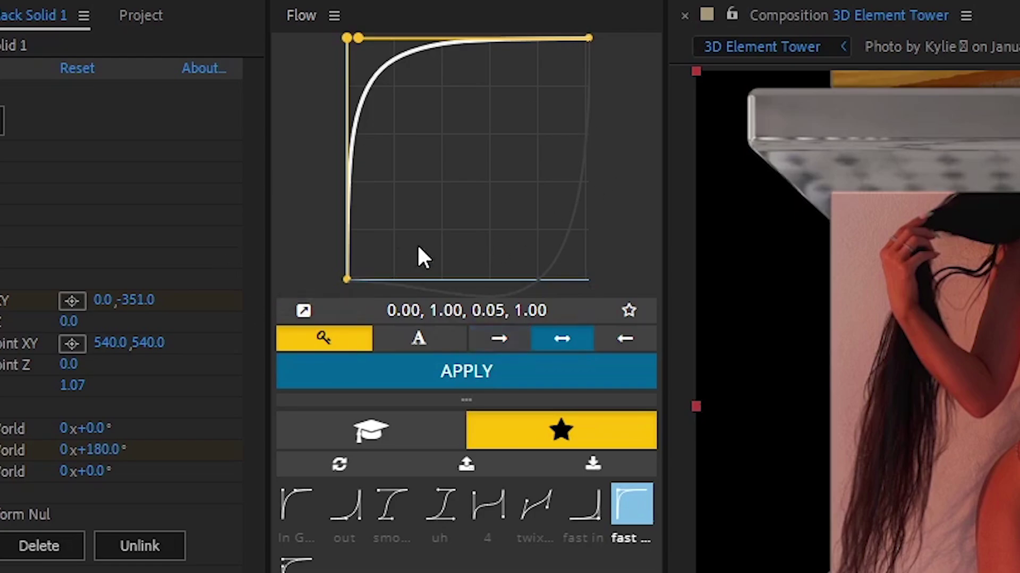
left_click(428, 380)
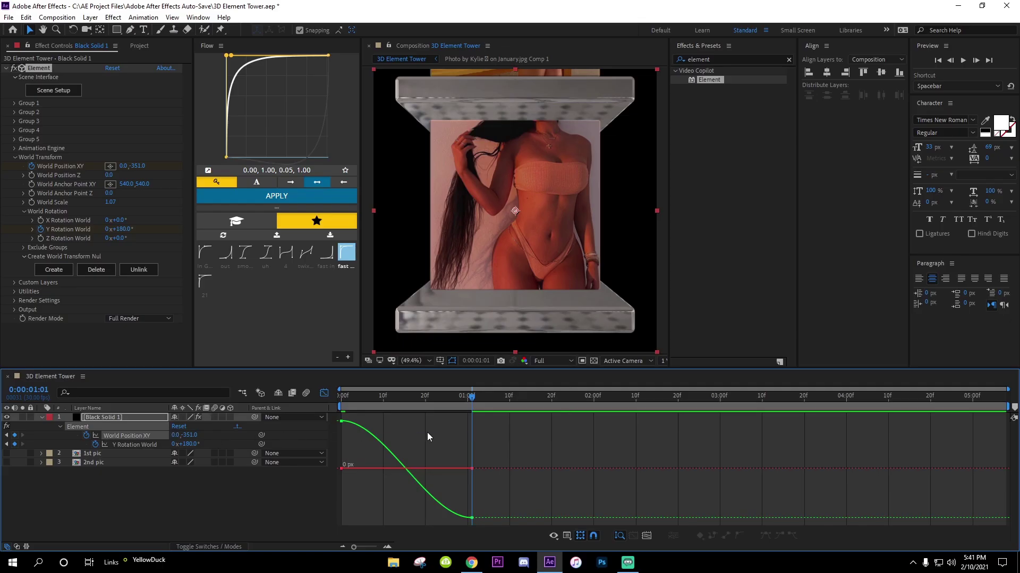
right_click(446, 444)
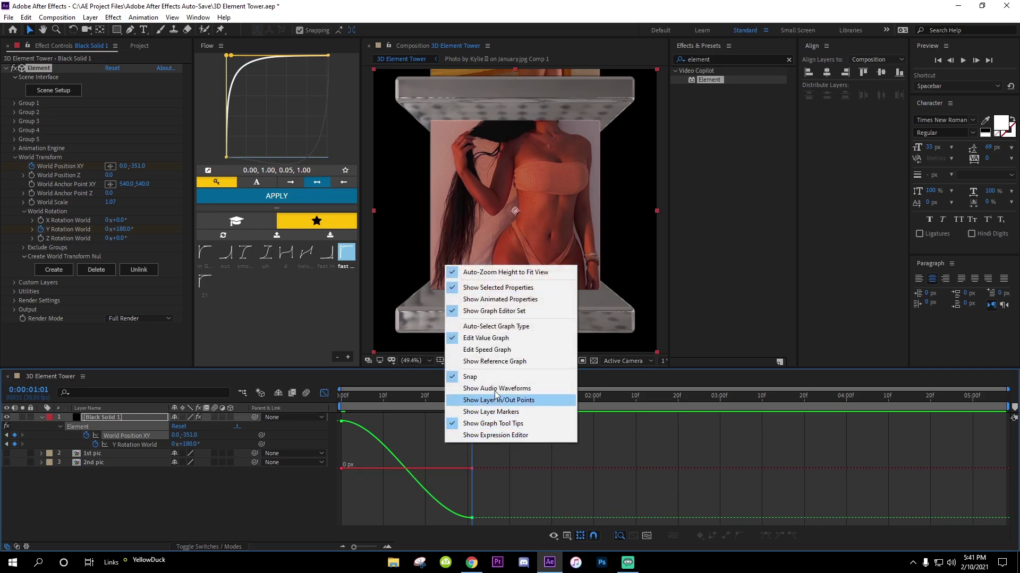
left_click(501, 350)
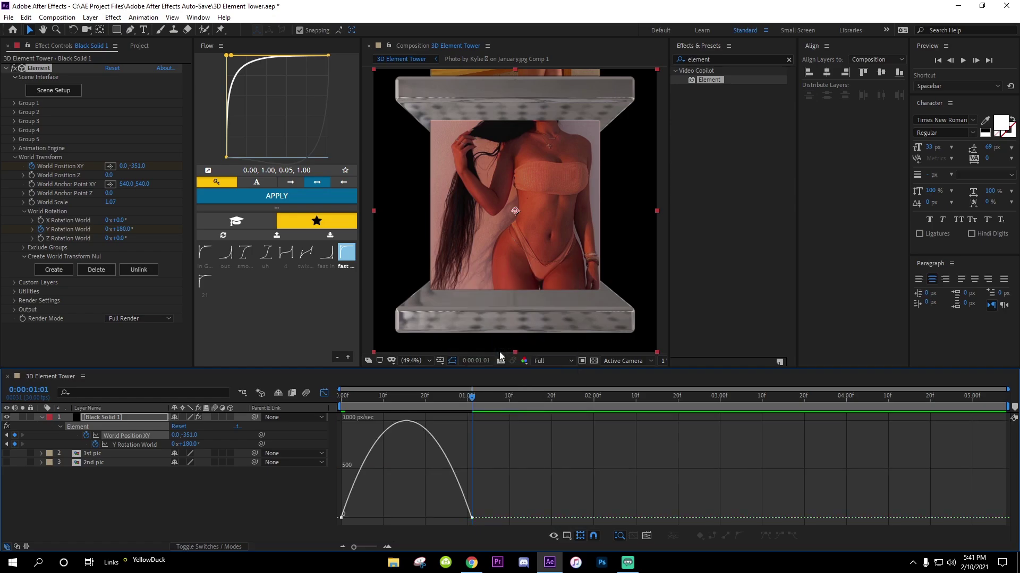
left_click_drag(494, 500, 372, 518)
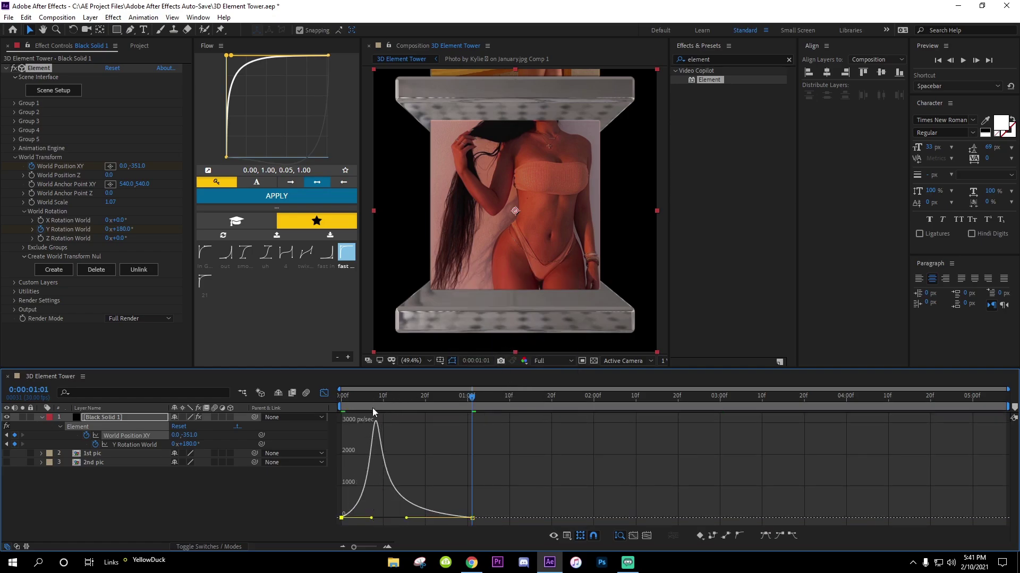
Step: Close the graph editor and preview the tower animation from the first frame
left_click_drag(366, 400, 339, 399)
left_click(323, 393)
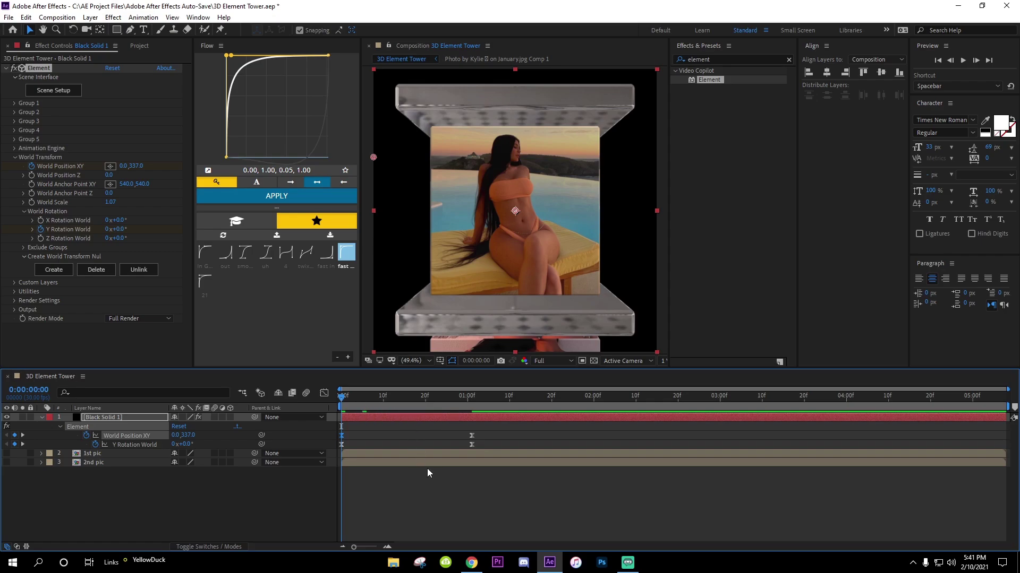
key("space")
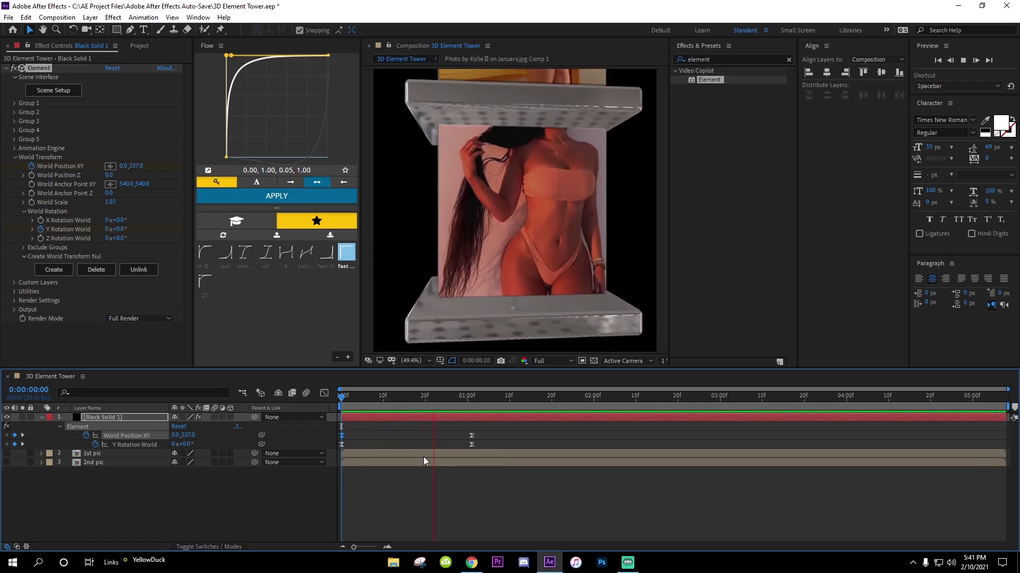
key("space")
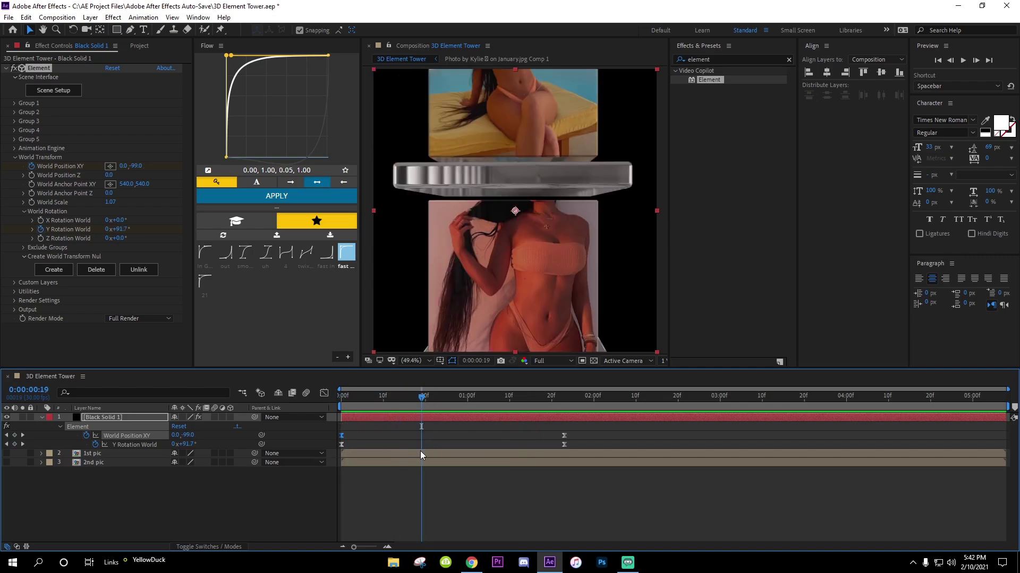
Step: Return to the first frame and play the retimed tower animation again
left_click_drag(419, 398, 437, 433)
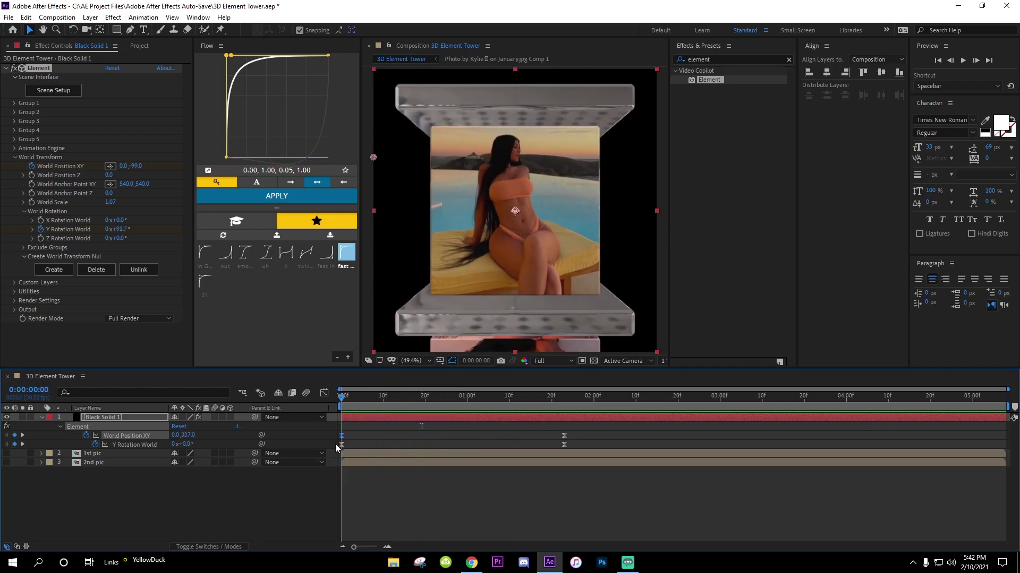
key("Home")
key("space")
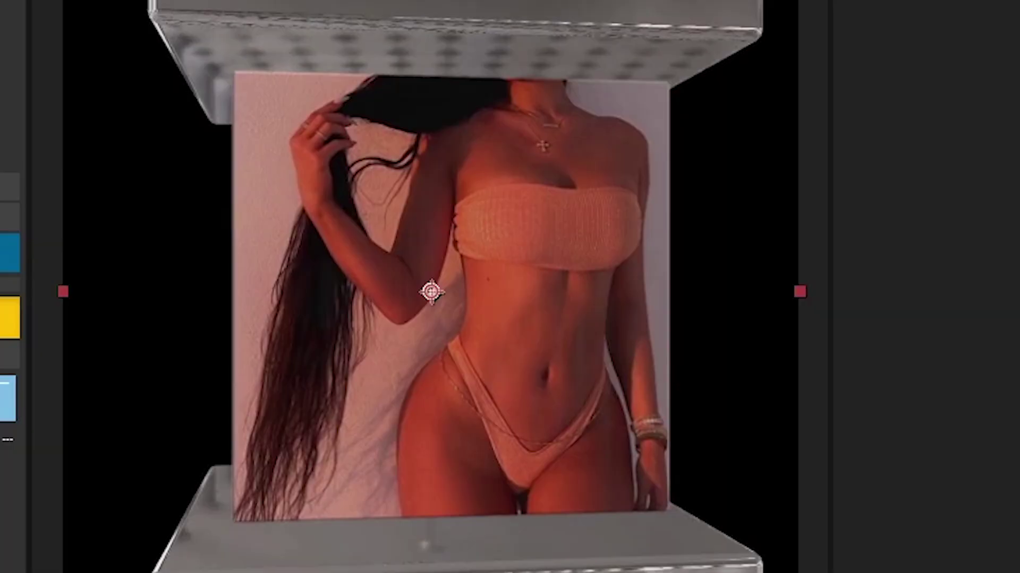
key("space")
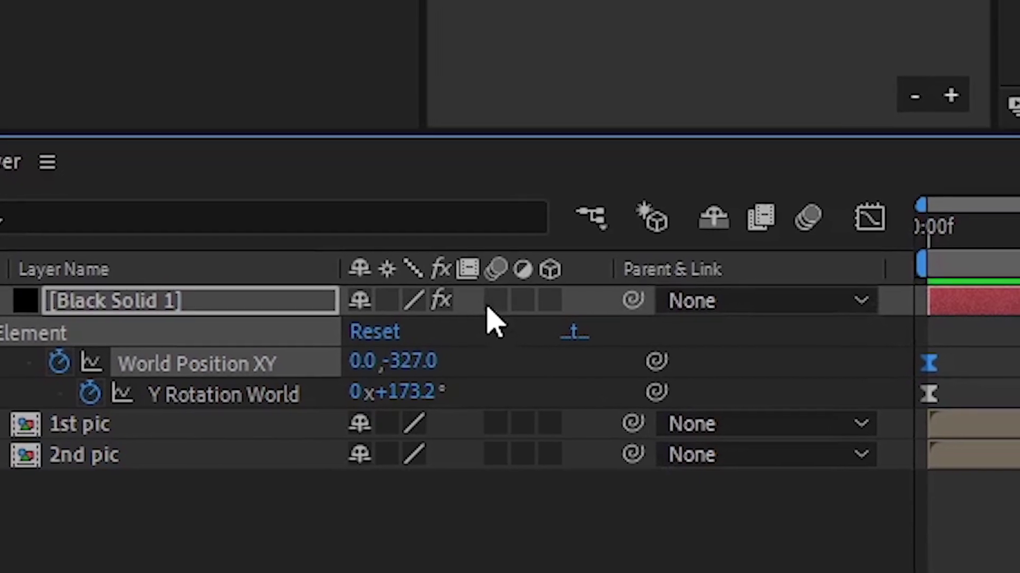
Step: Enable motion blur for the composition and the Black Solid 1 layer, and go to about frame 19 mid-rotation
left_click(808, 216)
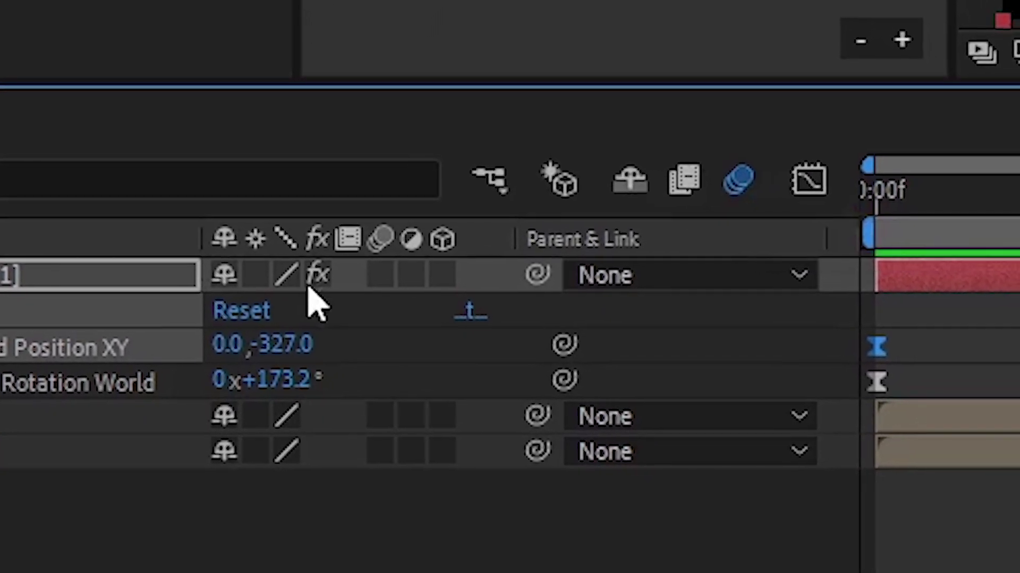
left_click(380, 274)
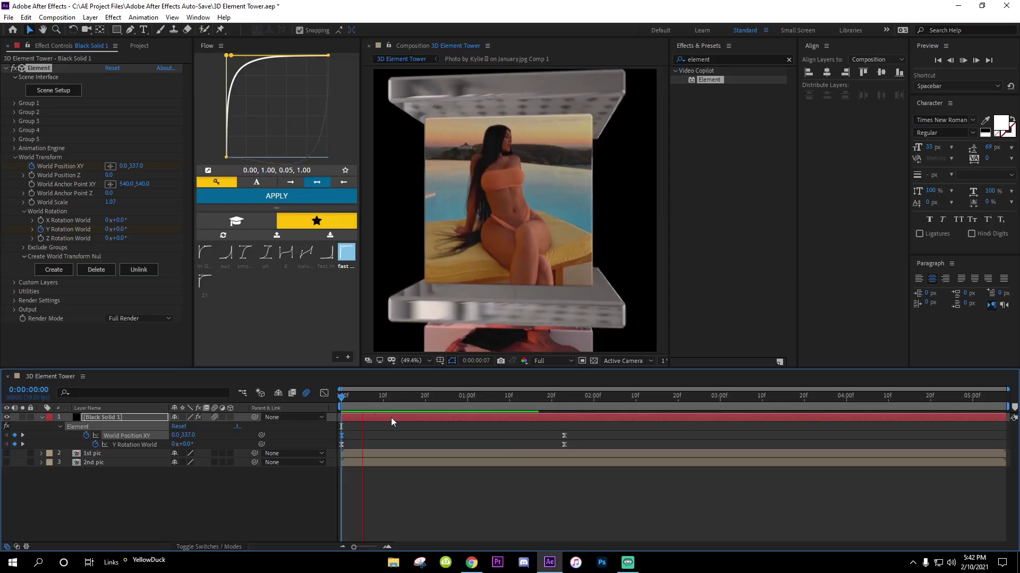
left_click(421, 397)
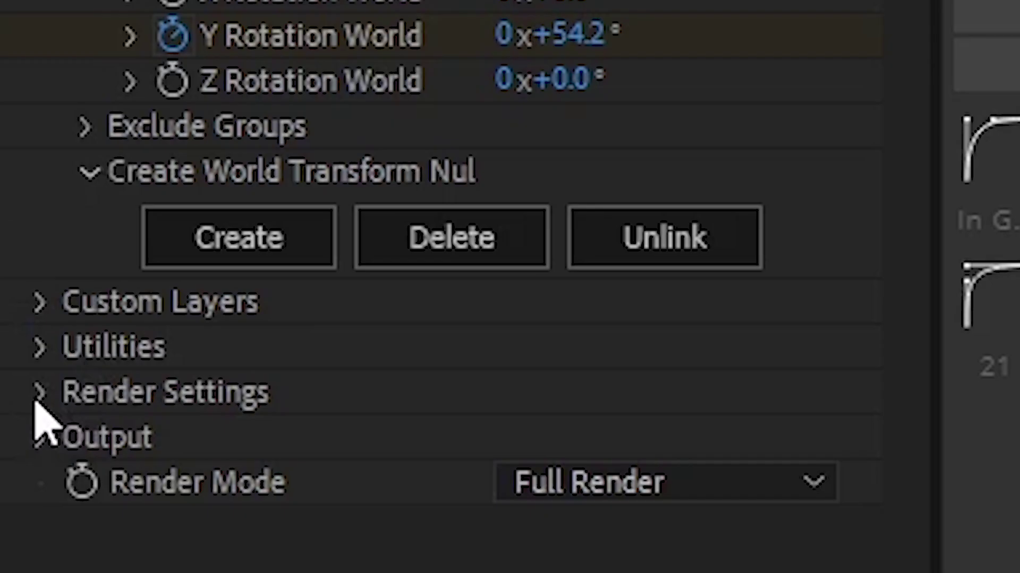
Step: Set Element's Motion Blur Samples to 15 in its render settings and scrub to 0:00:01:19 to check the blur
left_click(14, 300)
scroll(14, 306, "down", 3)
left_click(85, 383)
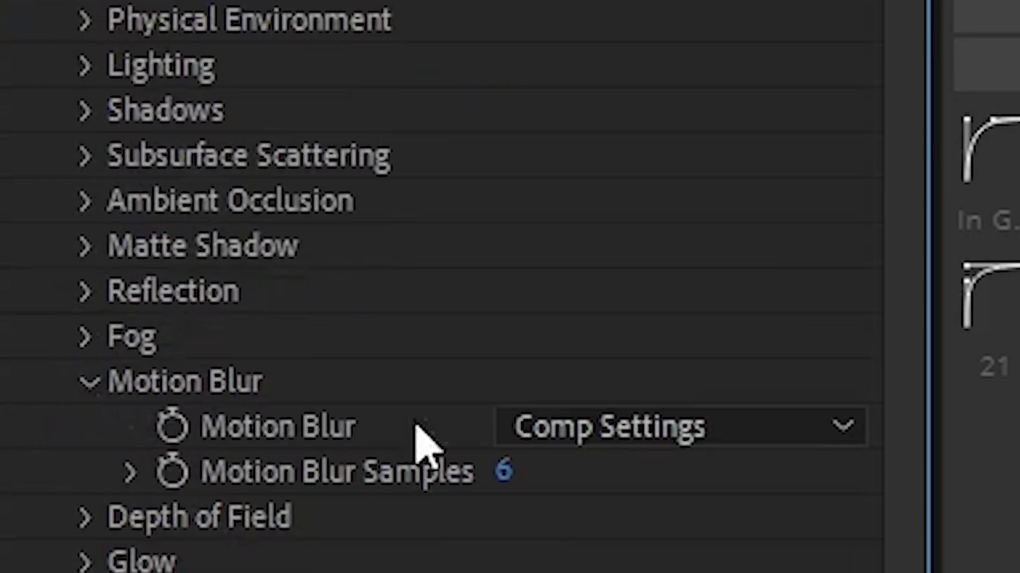
left_click(510, 474)
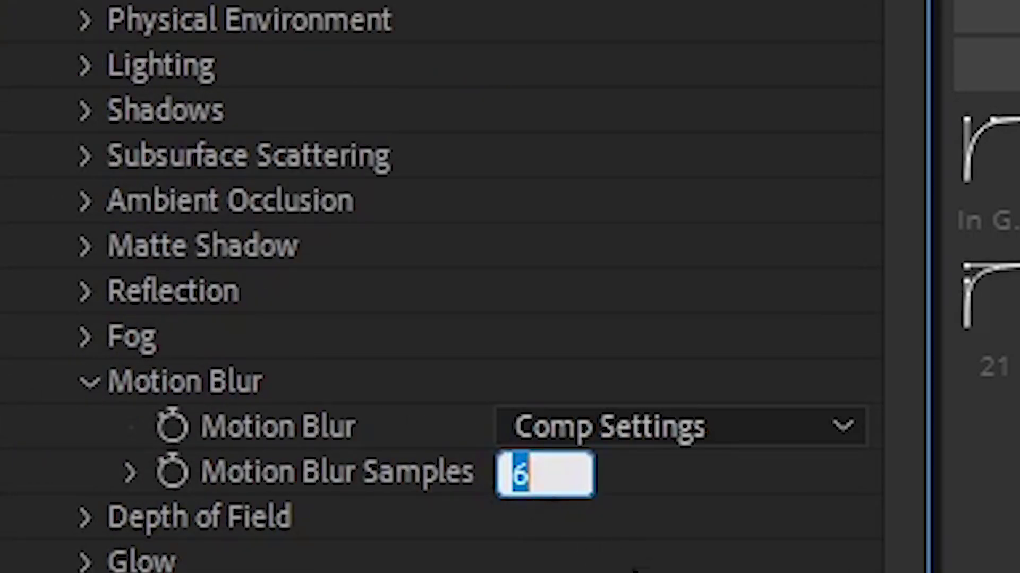
type("15")
key("Return")
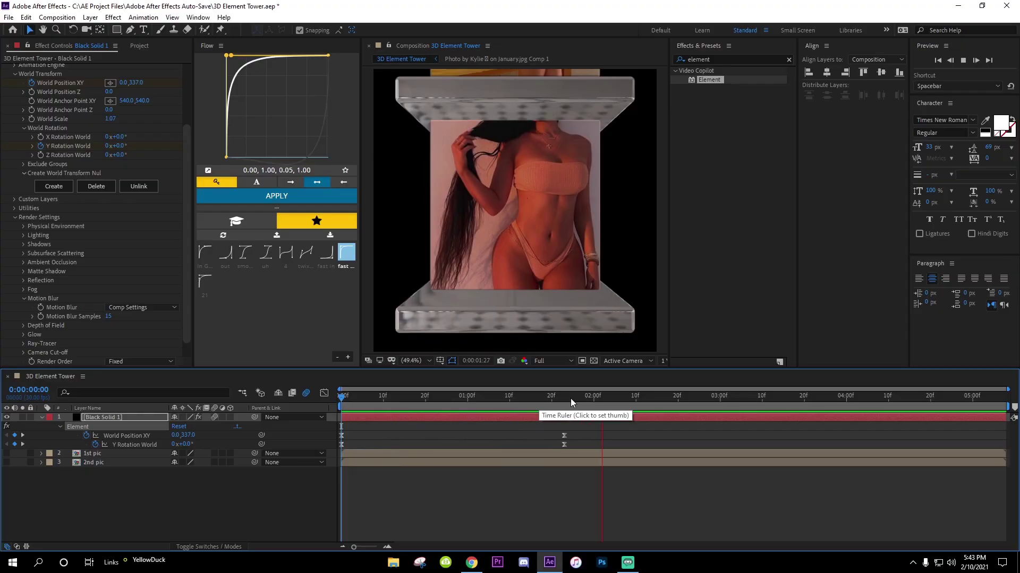
left_click_drag(570, 398, 547, 397)
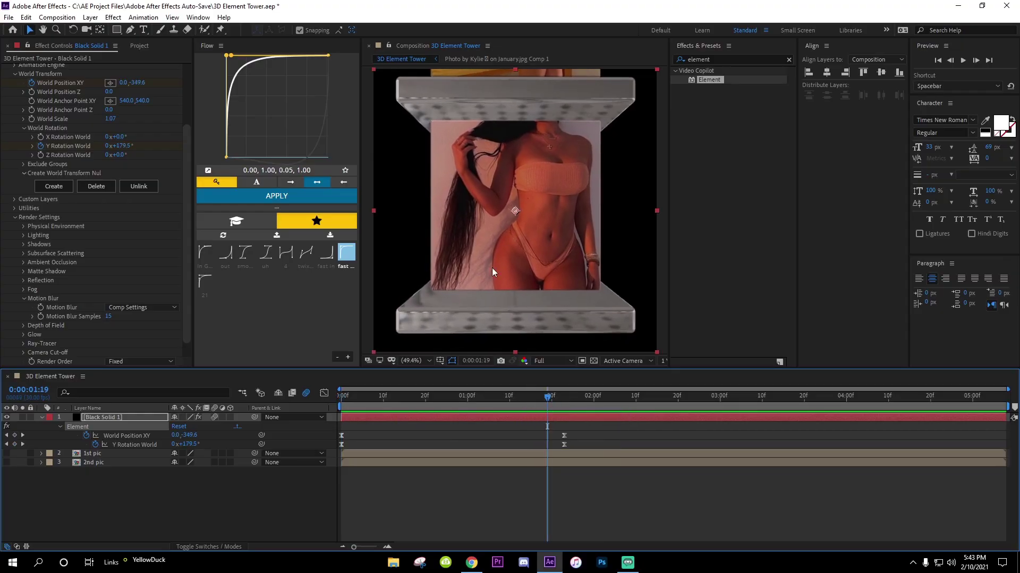
Step: Go to 0:00:01:16 and create a World Transform Null from Element's World Transform settings
left_click_drag(546, 438, 533, 439)
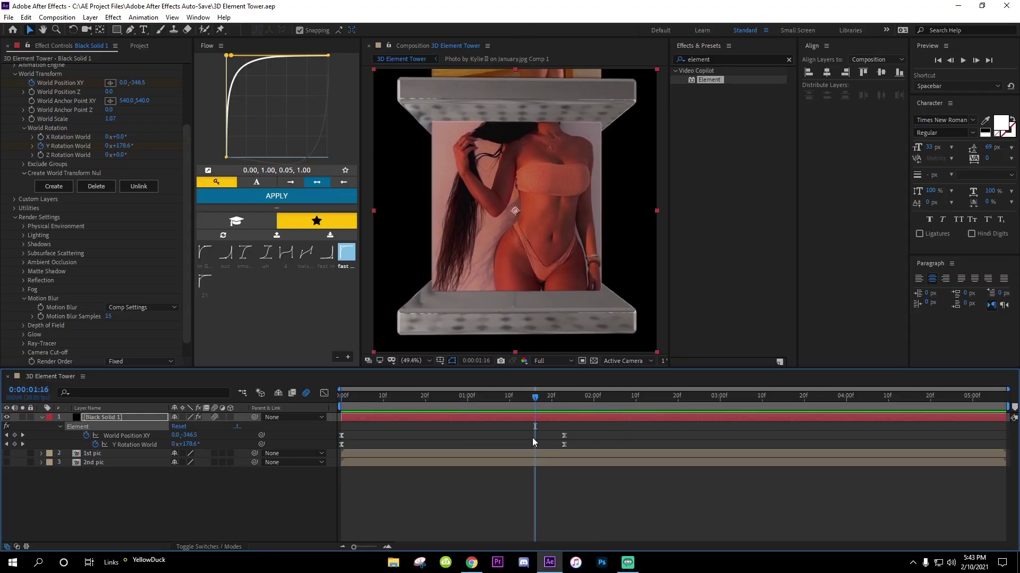
scroll(68, 269, "up", 3)
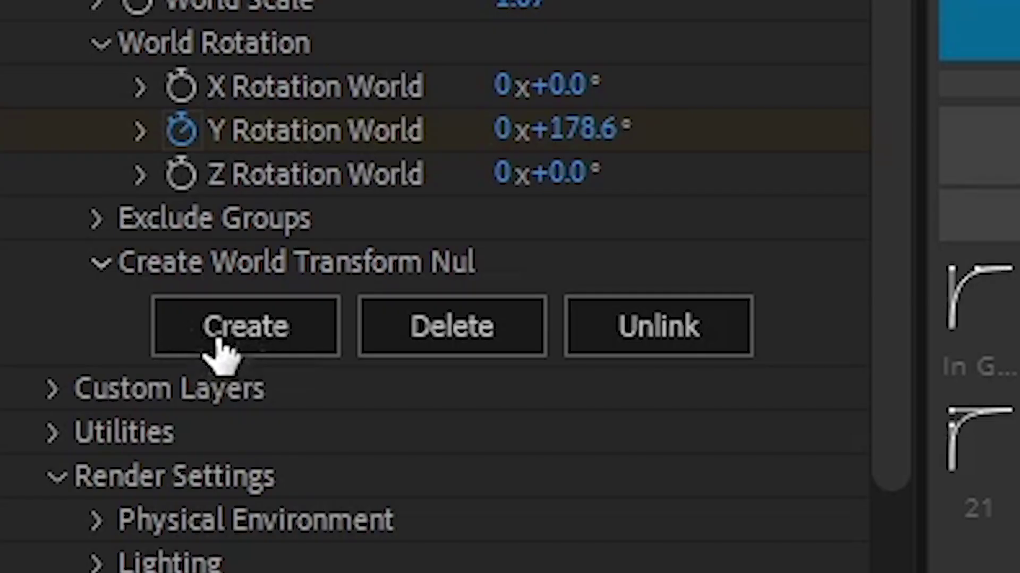
left_click(53, 259)
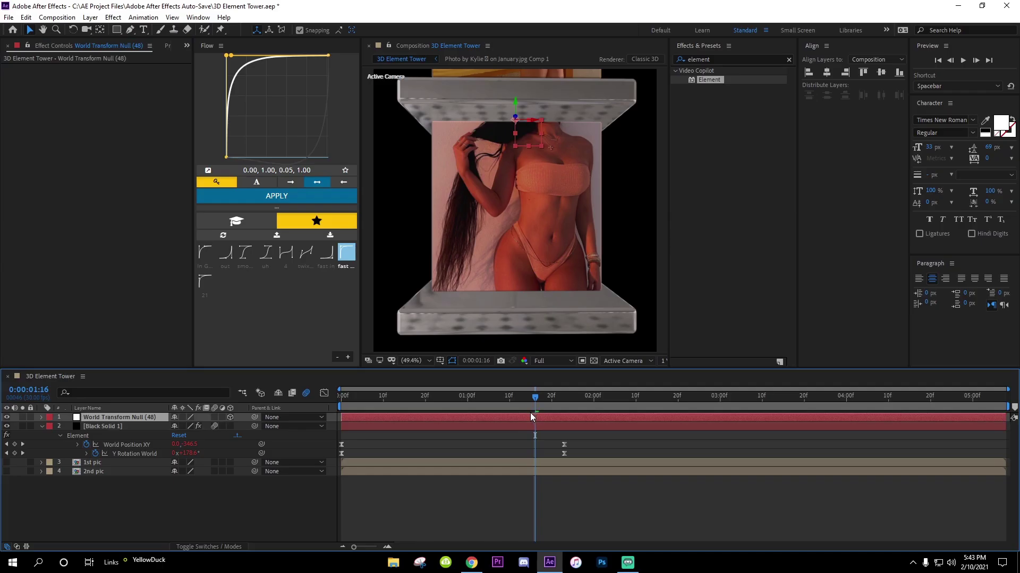
Step: Start keyframing the World Transform Null's Position and Y Rotation at 0:00:01:16 and show only its animated properties
key("p")
left_click(68, 426)
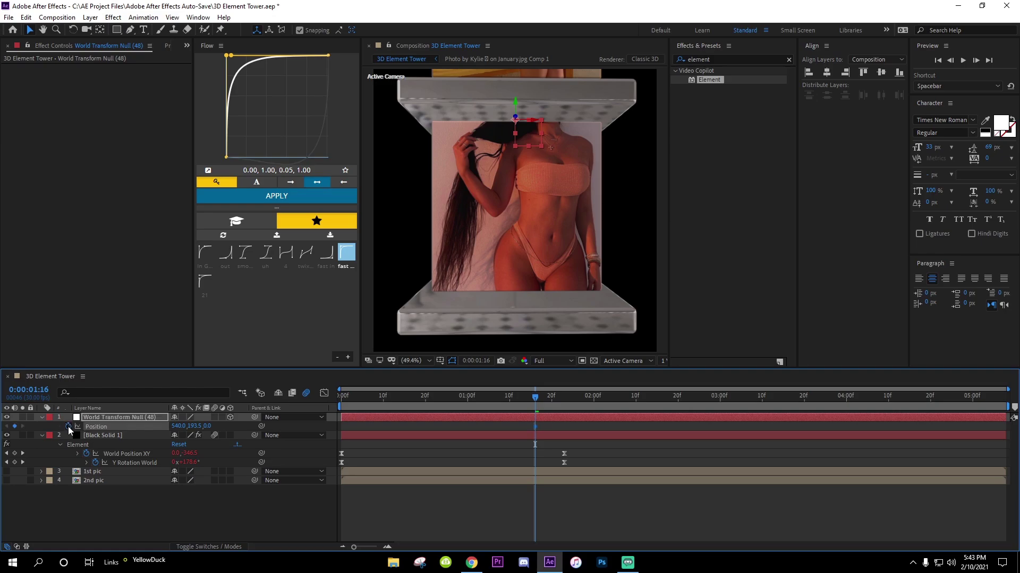
key("r")
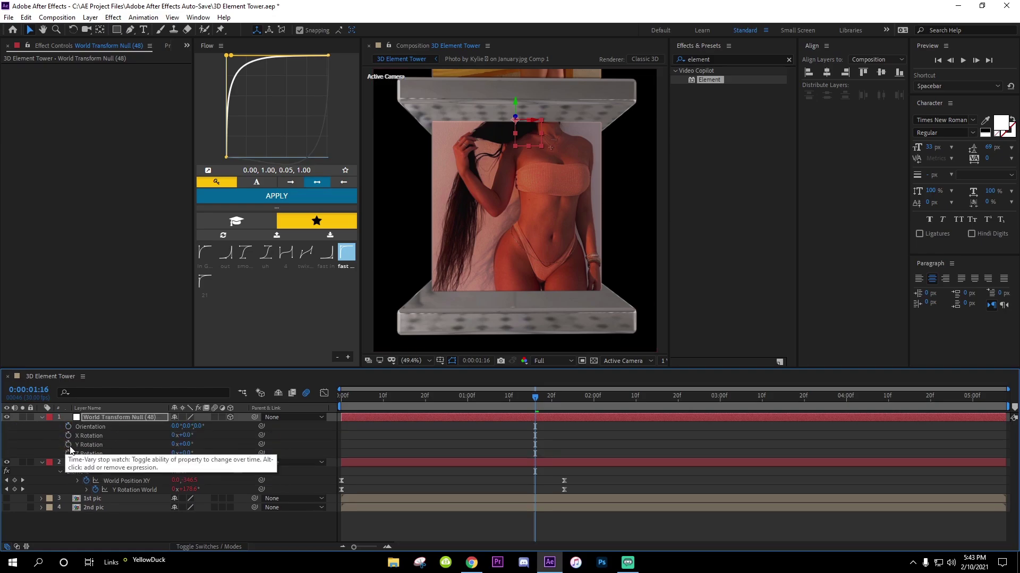
left_click(68, 445)
key("u")
left_click(569, 431)
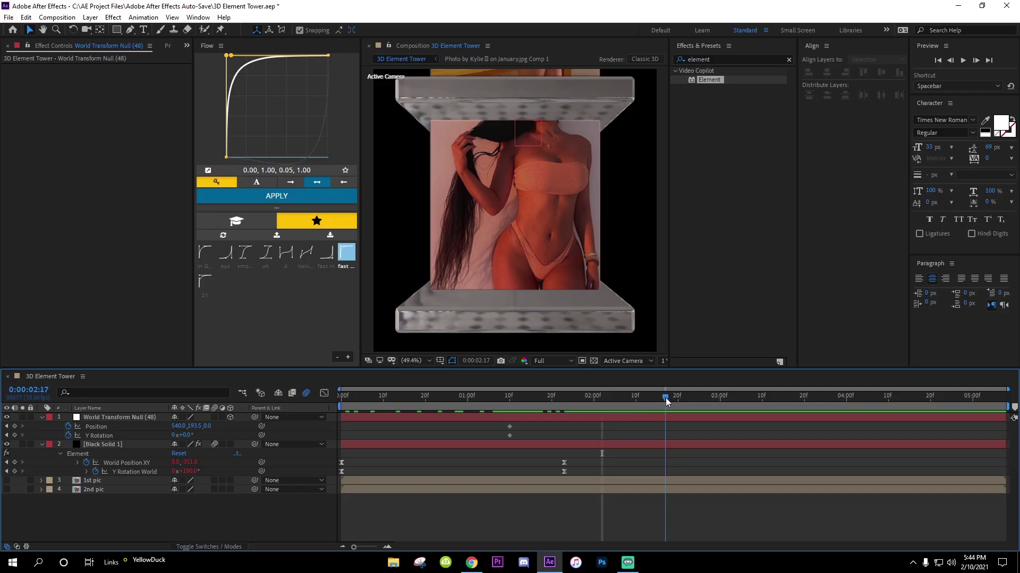
Step: At 0:00:03:03, set the World Transform Null's vertical position to 876.5 and its Y Rotation to 180°, and preview the move
left_click_drag(665, 397, 734, 431)
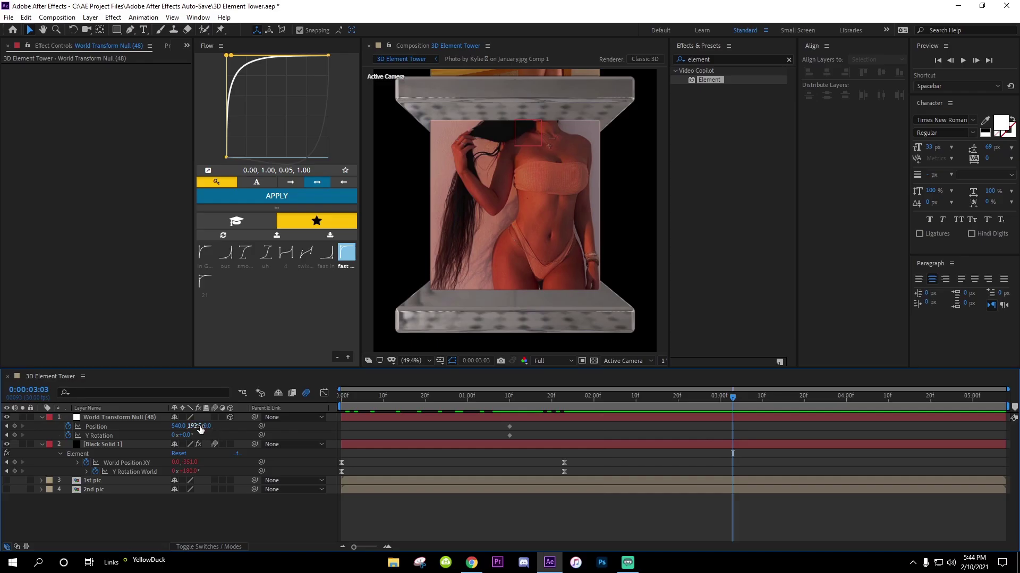
left_click_drag(197, 427, 127, 426)
left_click_drag(505, 436, 558, 435)
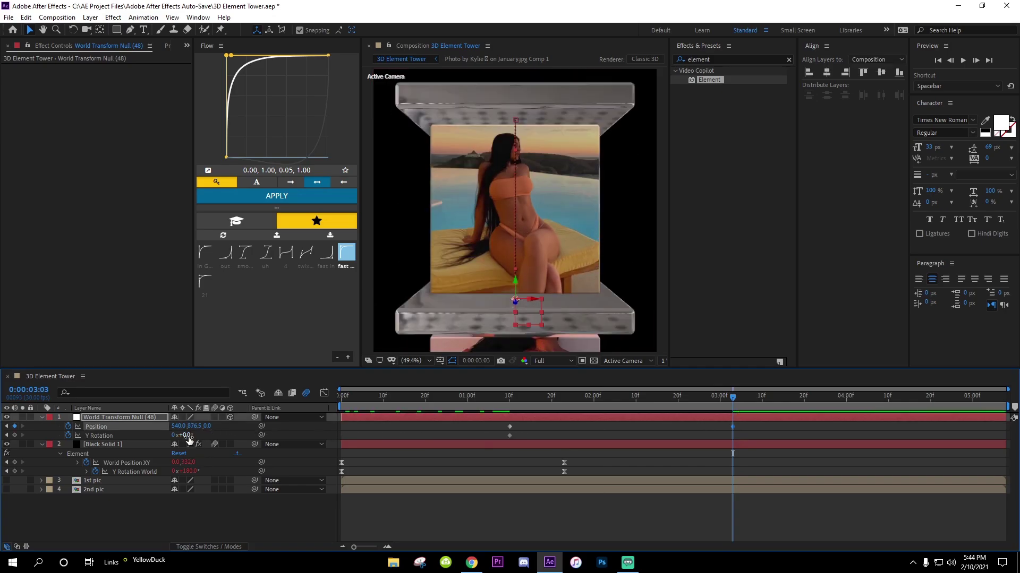
left_click_drag(188, 439, 206, 445)
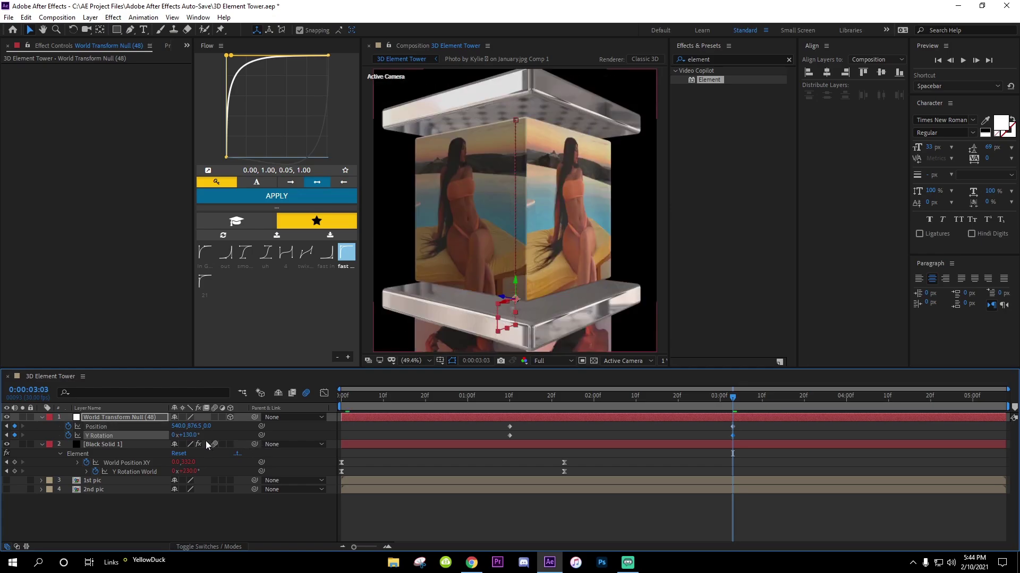
left_click(191, 435)
type("180")
key("Return")
key("space")
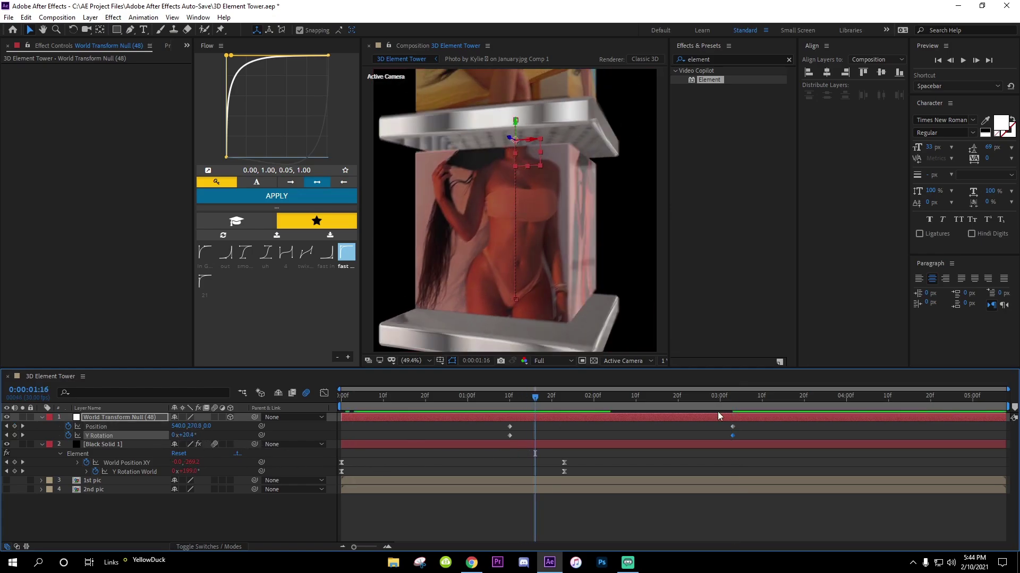
Step: Apply Easy Ease to the null's Position and Y Rotation keyframes and open the Y Rotation curve in the graph editor
left_click_drag(747, 424, 494, 437)
key("F9")
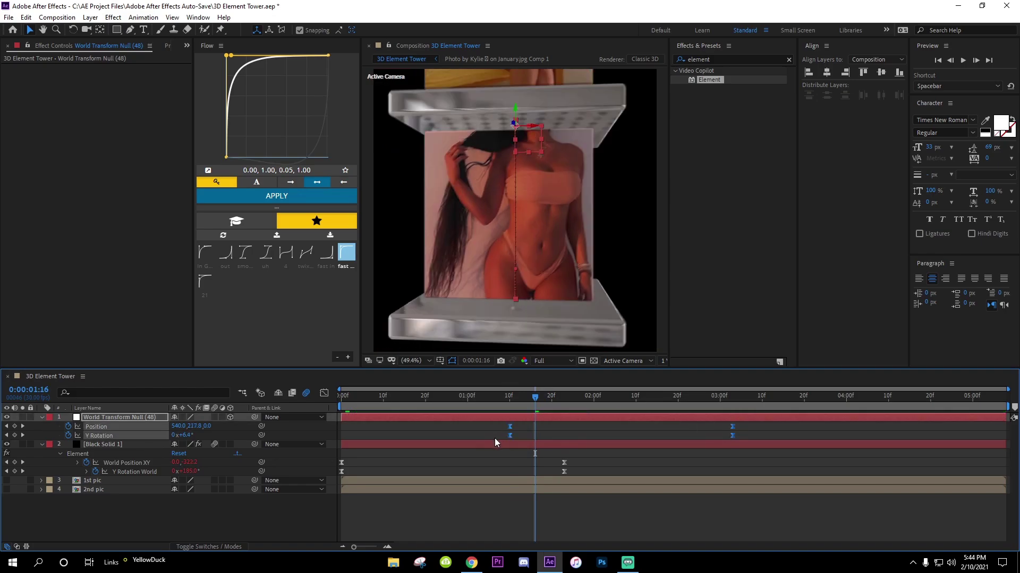
left_click(322, 394)
left_click(96, 435)
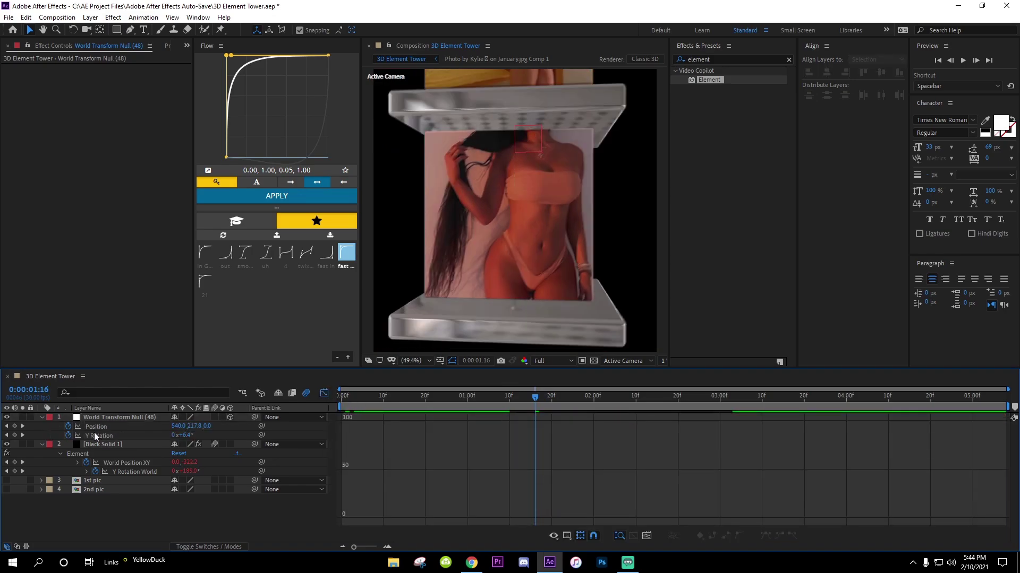
Step: Switch Y Rotation to the value graph and extend the last keyframe's ease fully back and the first keyframe's about halfway forward
right_click(534, 450)
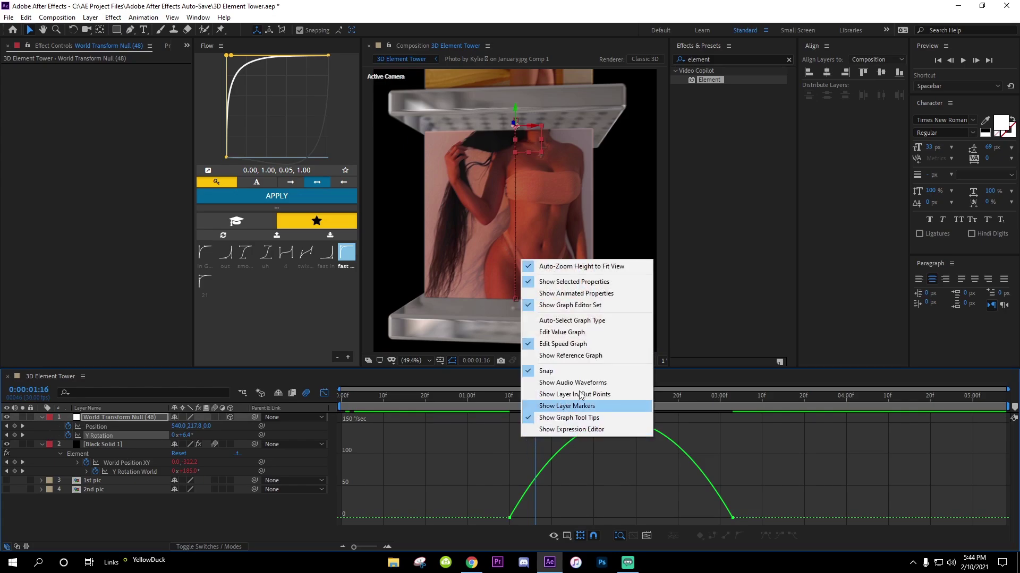
left_click(573, 332)
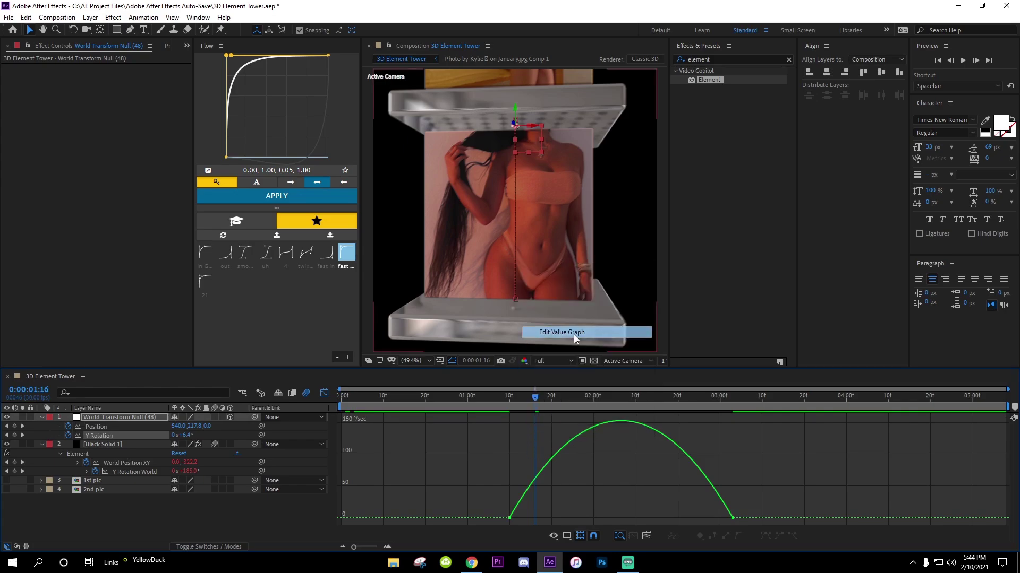
left_click(730, 421)
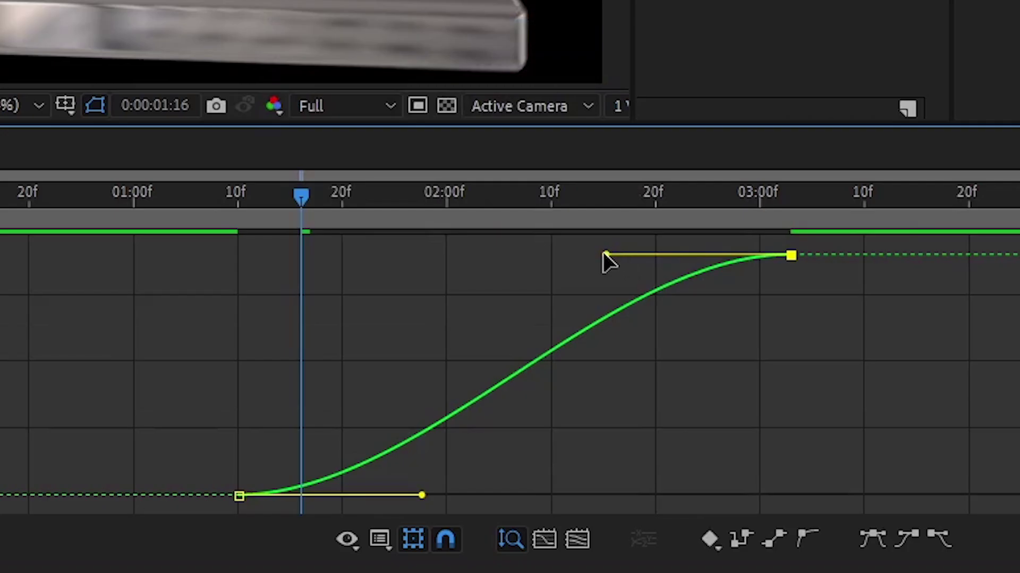
left_click_drag(605, 255, 149, 260)
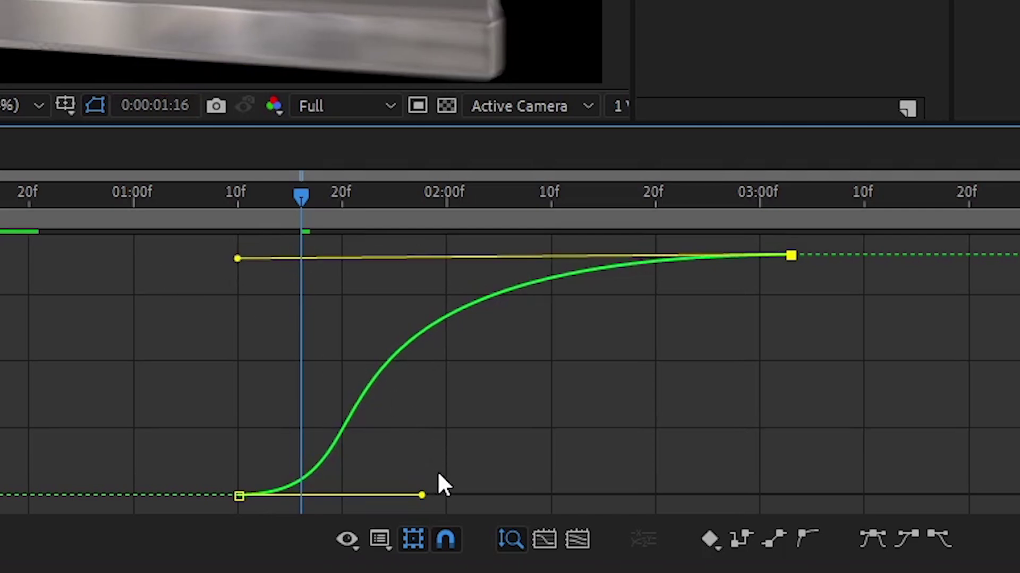
left_click_drag(421, 495, 511, 495)
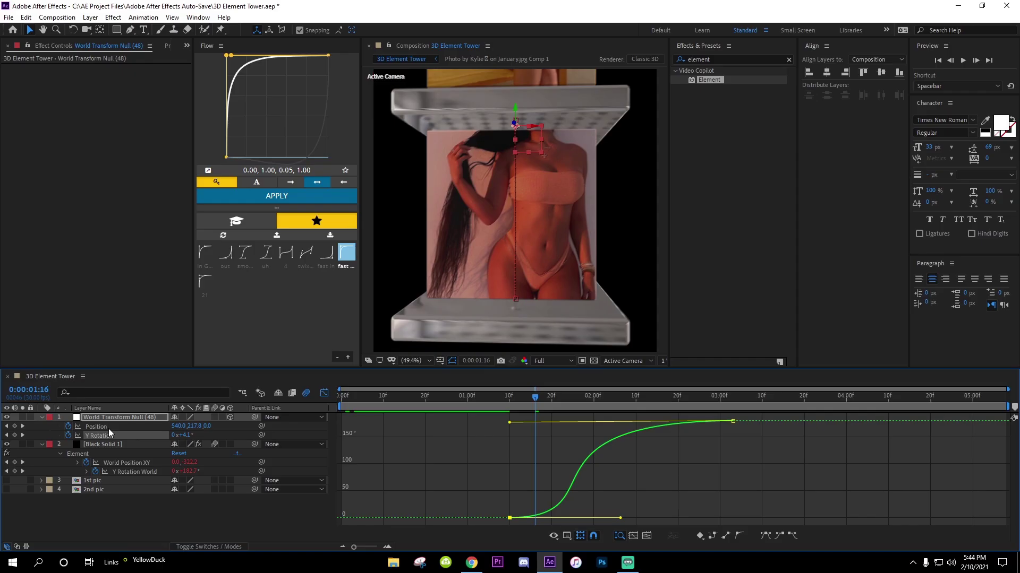
Step: Separate the World Transform Null's Position into individual X, Y and Z dimensions
left_click(114, 429)
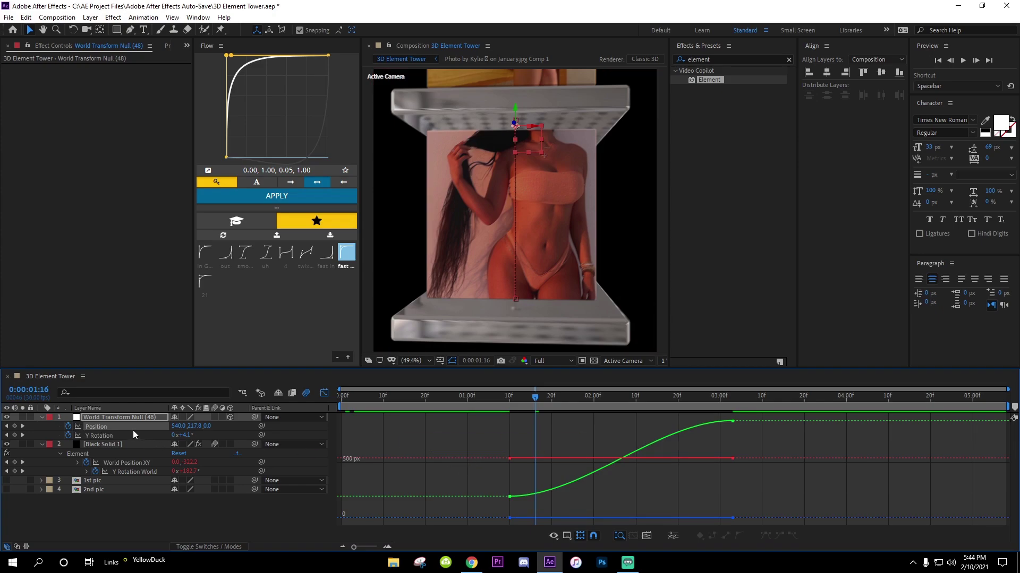
right_click(132, 425)
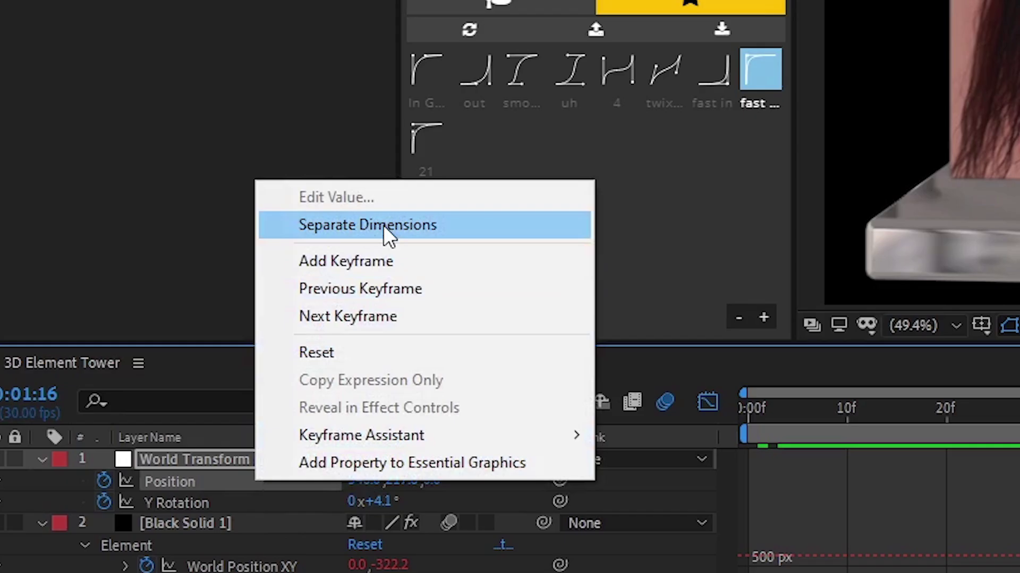
left_click(384, 225)
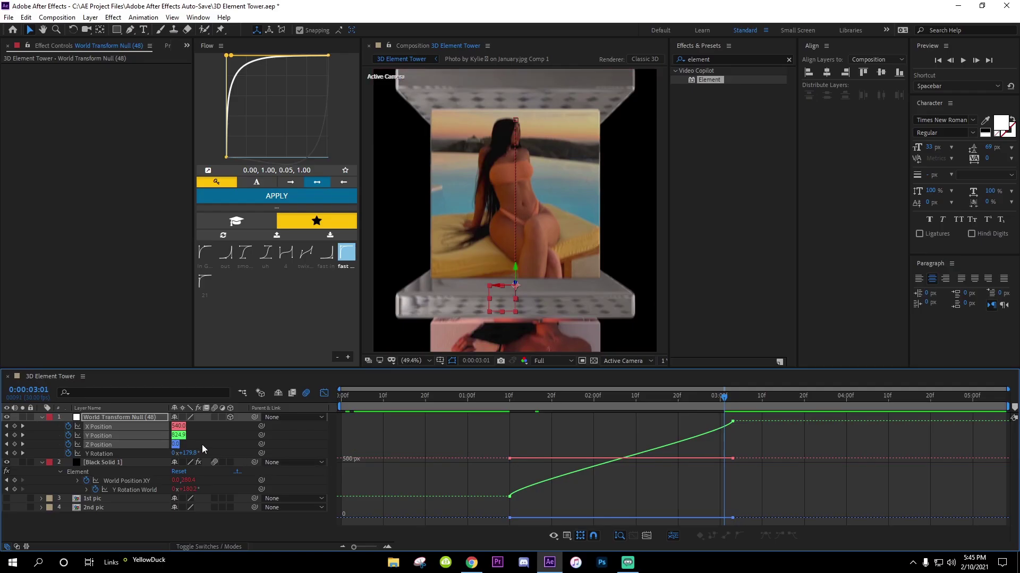
Step: Remove the keyframe animation from the null's X Position and Z Position, leaving Y Position animated
left_click(203, 444)
left_click(108, 436)
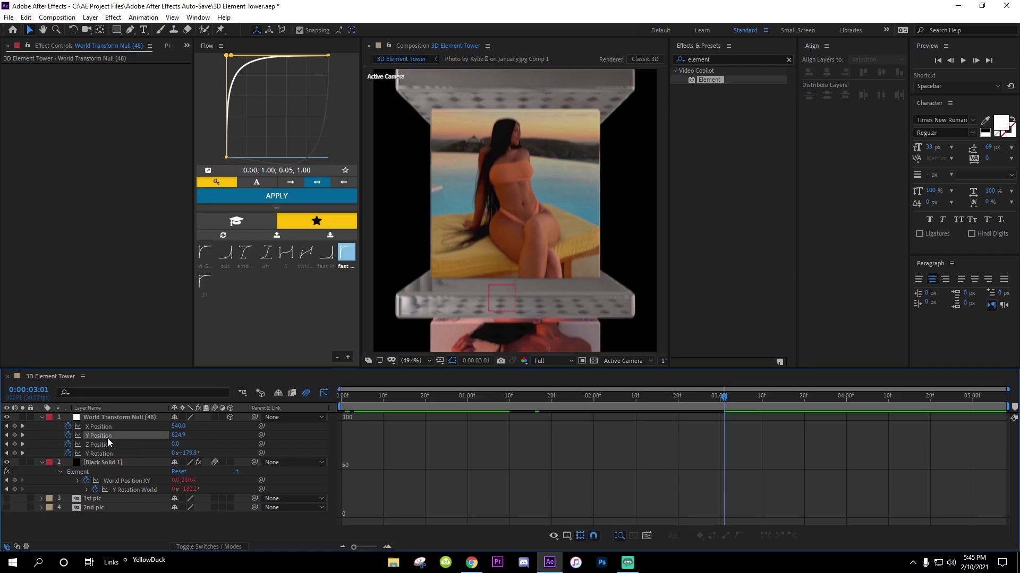
left_click(106, 445)
left_click(68, 444)
left_click(67, 426)
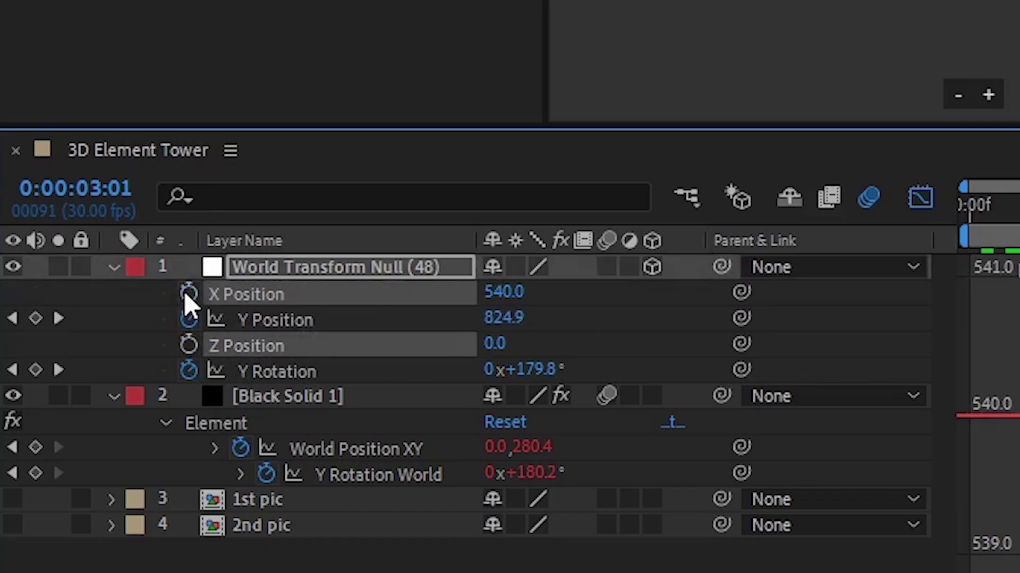
Step: Reshape the Y Position value curve with a long ease into the last keyframe, reaching back to the first, and adjust the first keyframe's handle
left_click(283, 322)
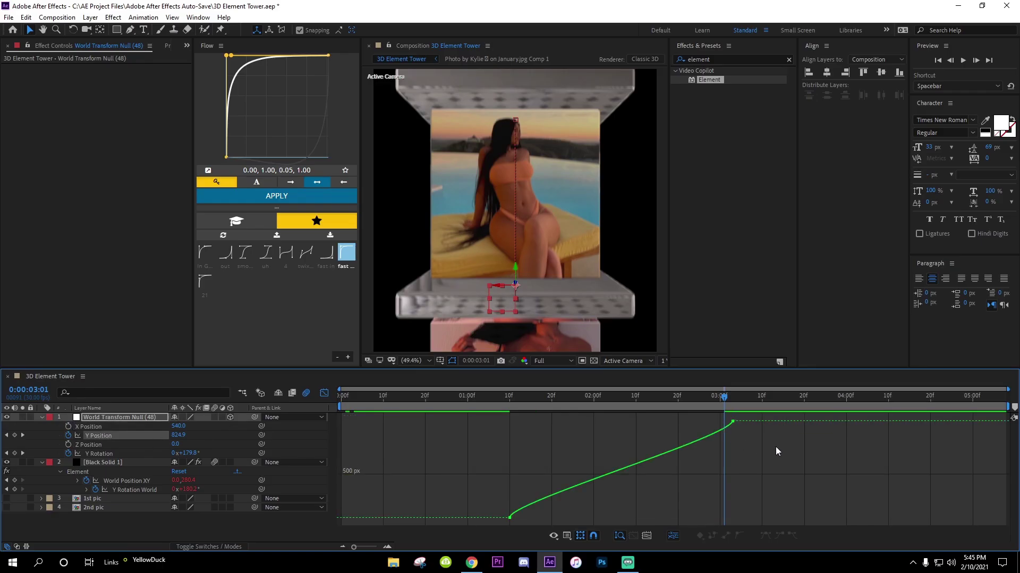
left_click(732, 421)
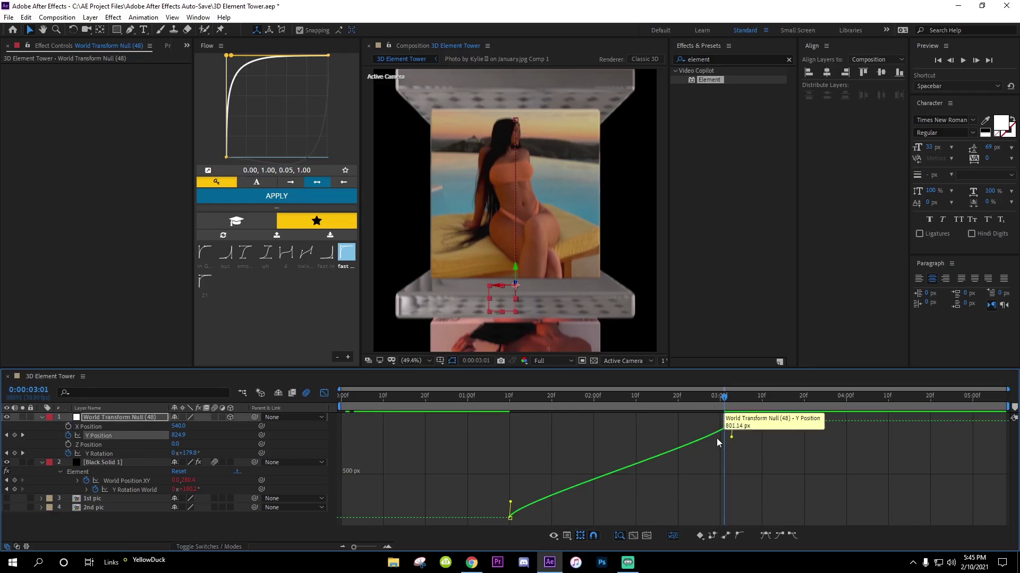
left_click_drag(728, 429, 464, 425)
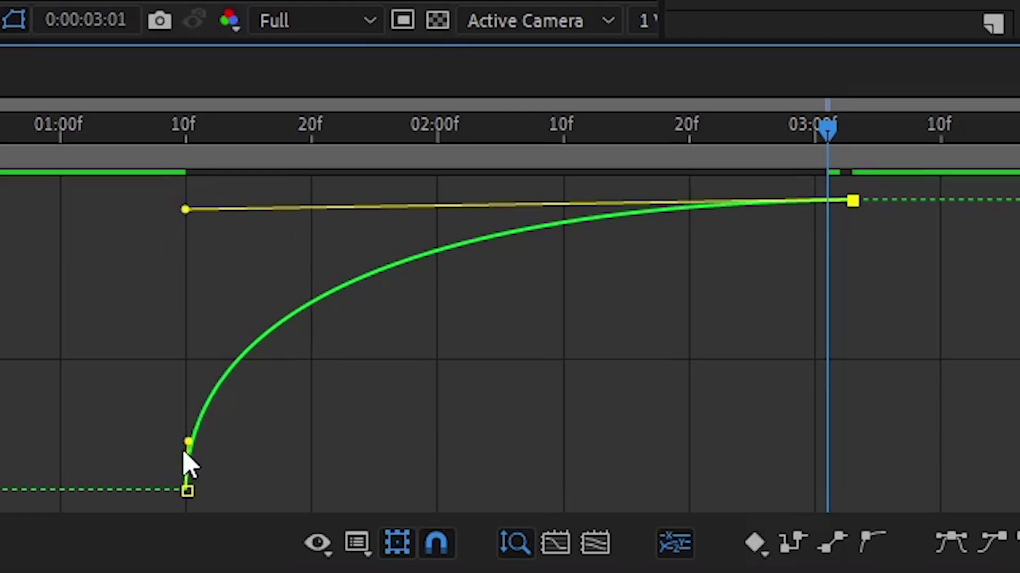
left_click_drag(185, 452, 504, 490)
Step: Close the graph editor and play the complete tower animation from the first frame
left_click(324, 393)
key("Home")
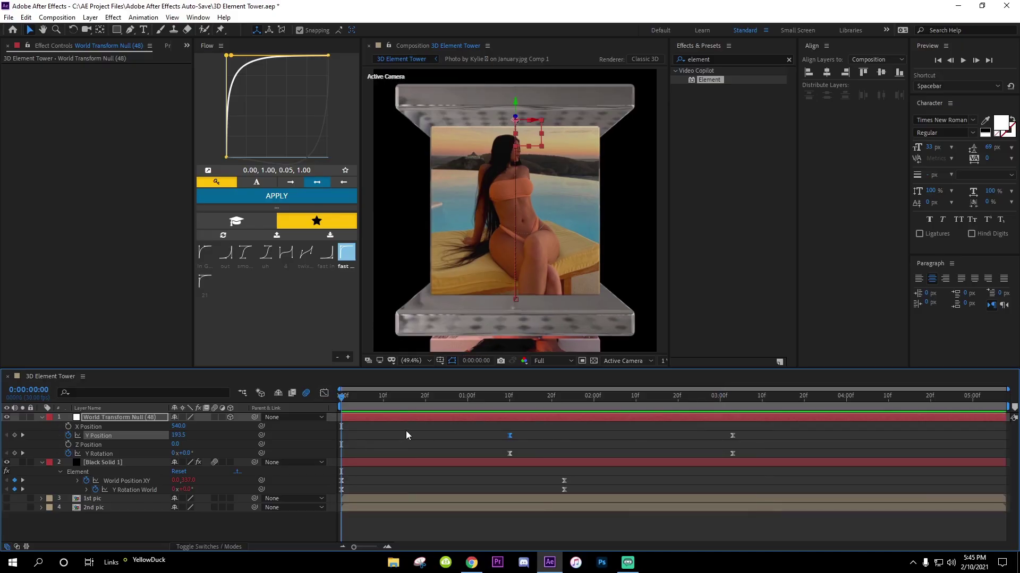
key("space")
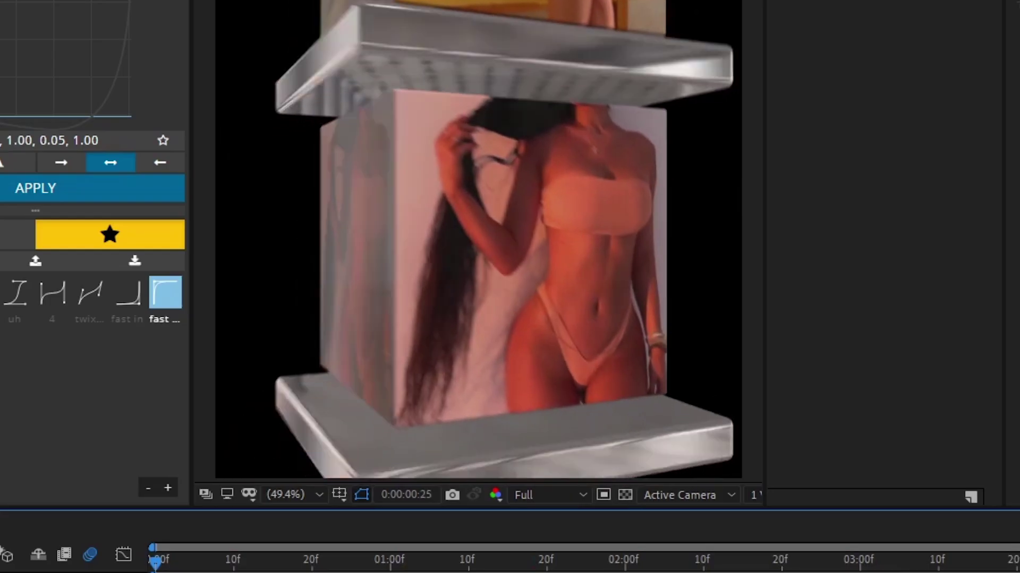
left_click_drag(341, 397, 351, 463)
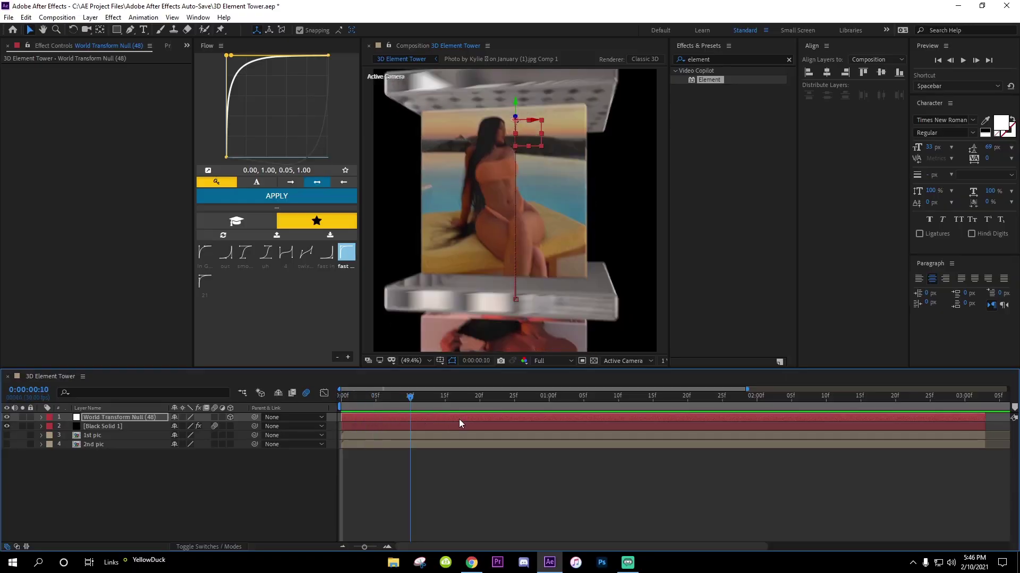
key("space")
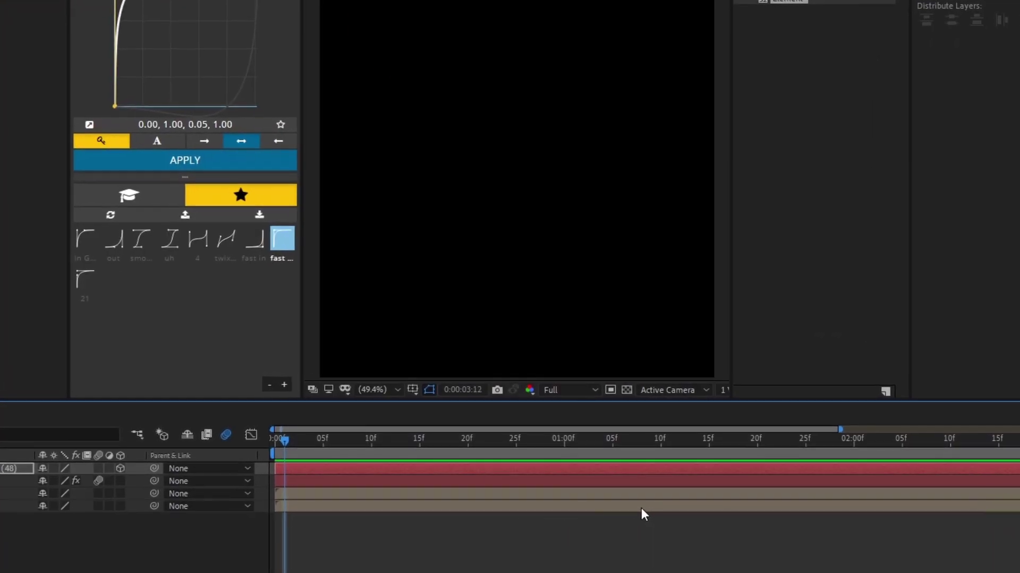
Step: Return to the first frame and pre-compose all four layers as Pre-comp 1, moving all attributes into the new composition
left_click_drag(967, 441, 271, 526)
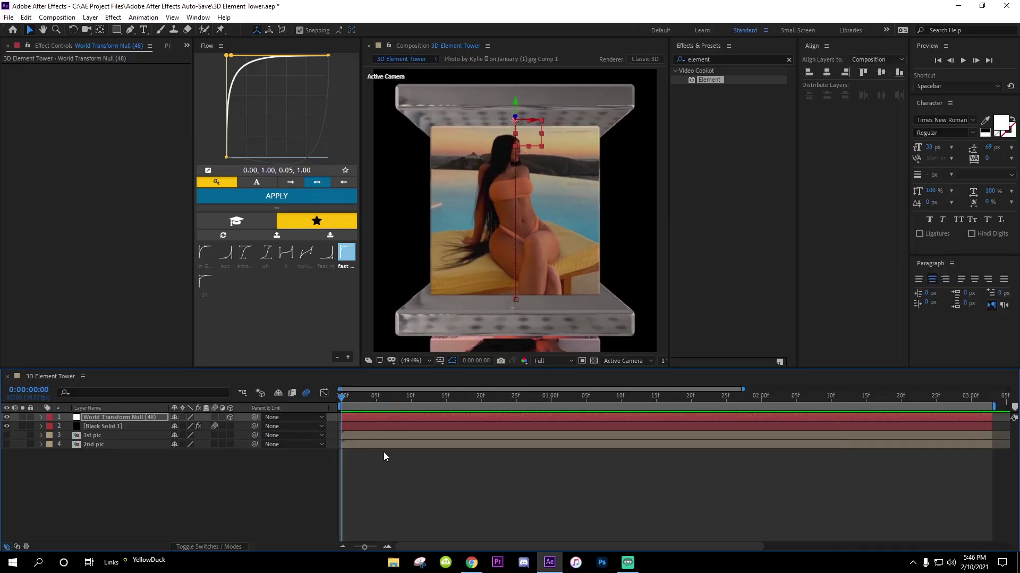
left_click(325, 510)
left_click(378, 419, "shift")
right_click(378, 419)
left_click(451, 374)
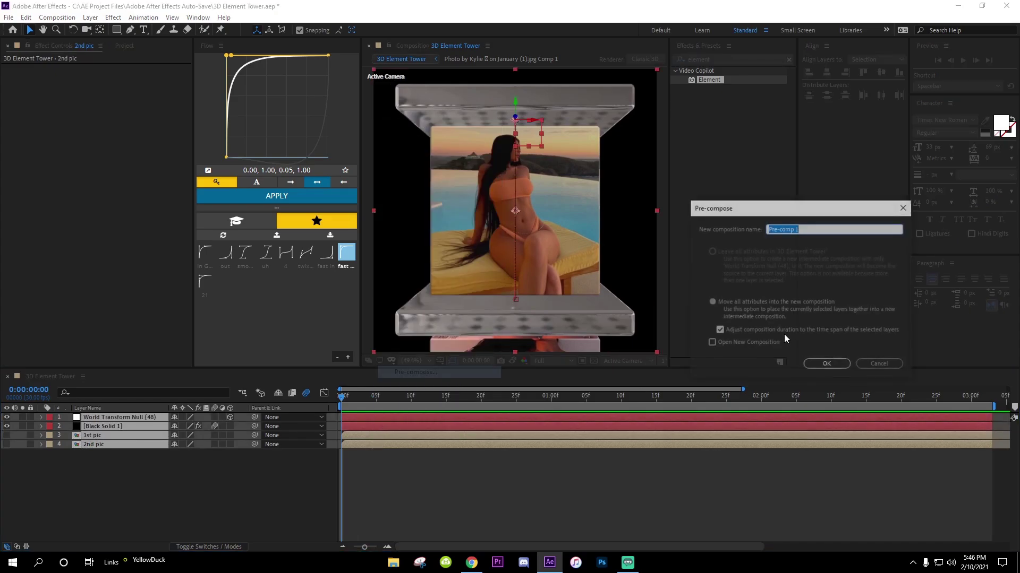
left_click(826, 364)
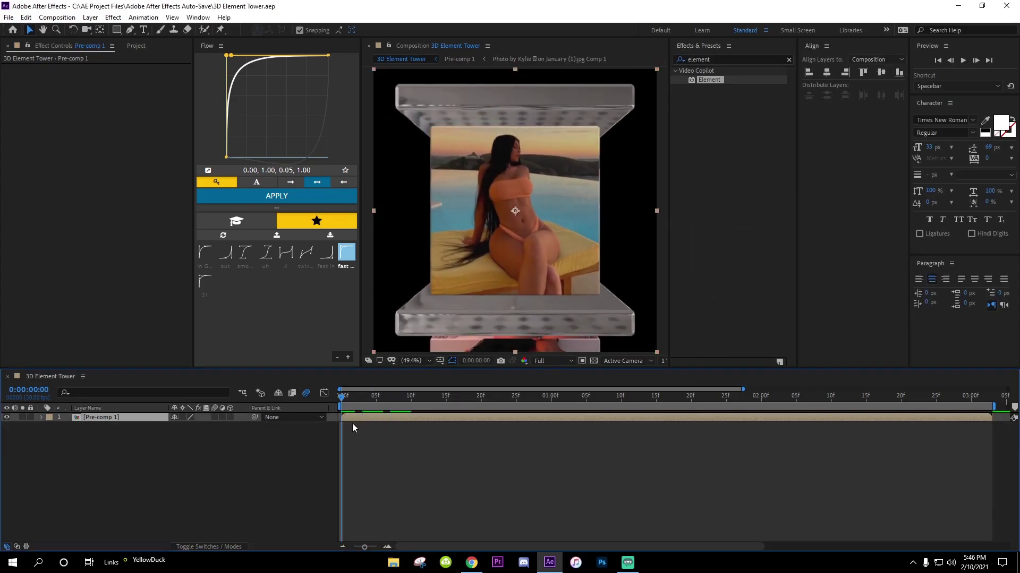
Step: Keyframe Pre-comp 1's Scale from 585% at the first frame down to 100% at about frame 22
key("s")
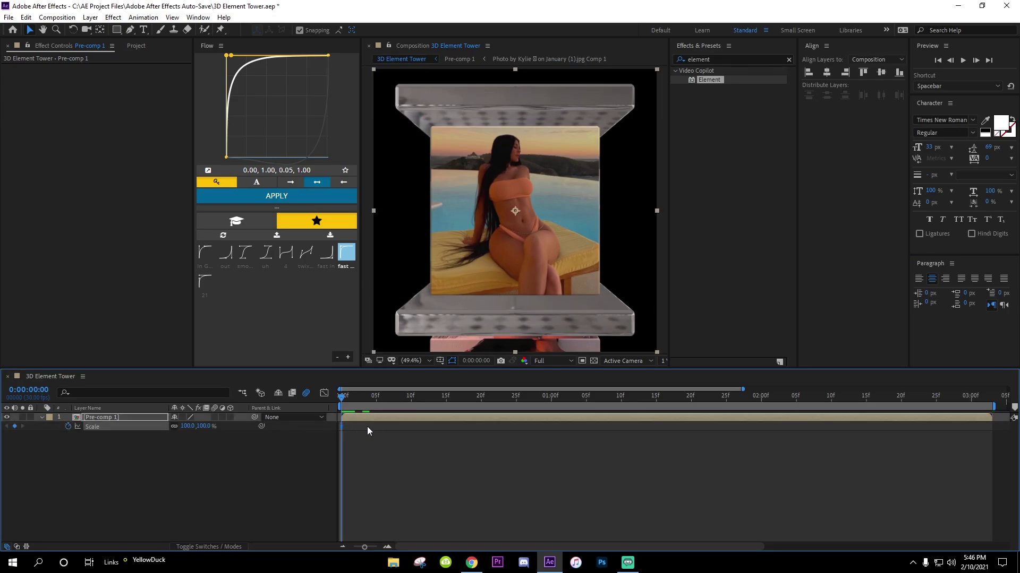
left_click(489, 431)
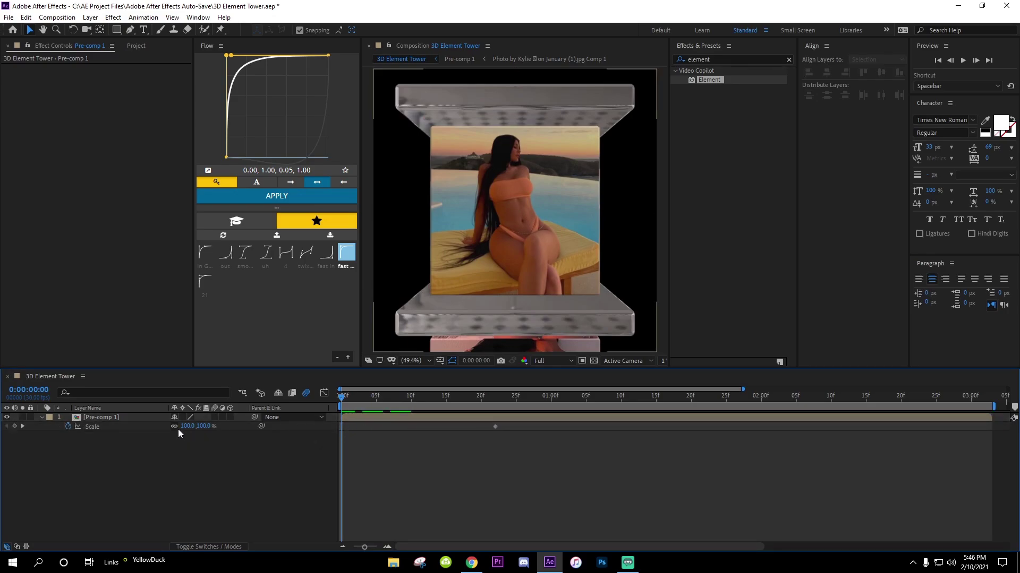
left_click_drag(183, 426, 327, 438)
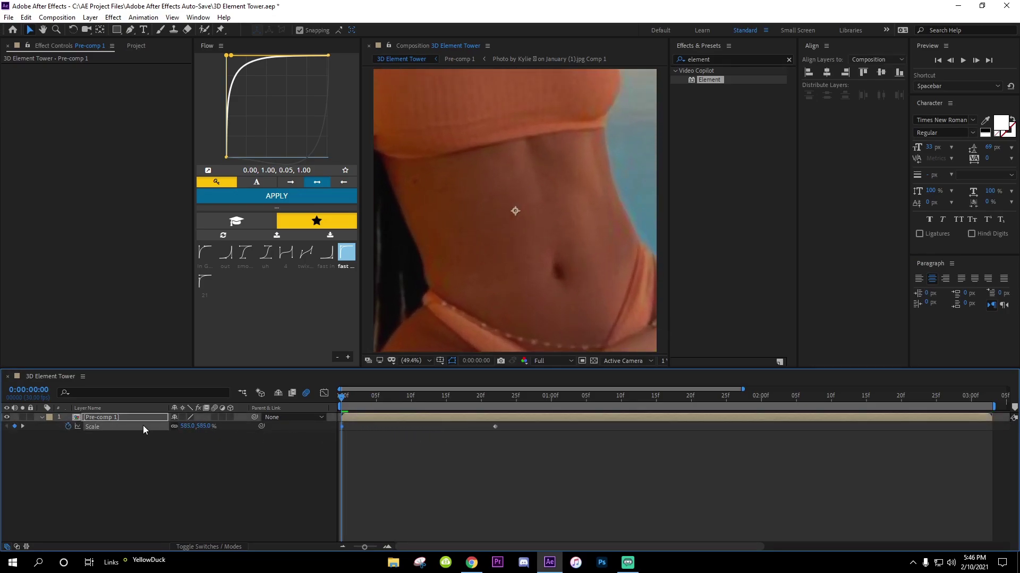
Step: Reshape the Scale value curve into a steep initial drop with a long ease into the last keyframe, and enable the layer's motion blur
left_click(324, 393)
left_click(340, 422)
left_click_drag(394, 422, 319, 518)
left_click_drag(445, 521, 366, 520)
key("shift+F3")
key("space")
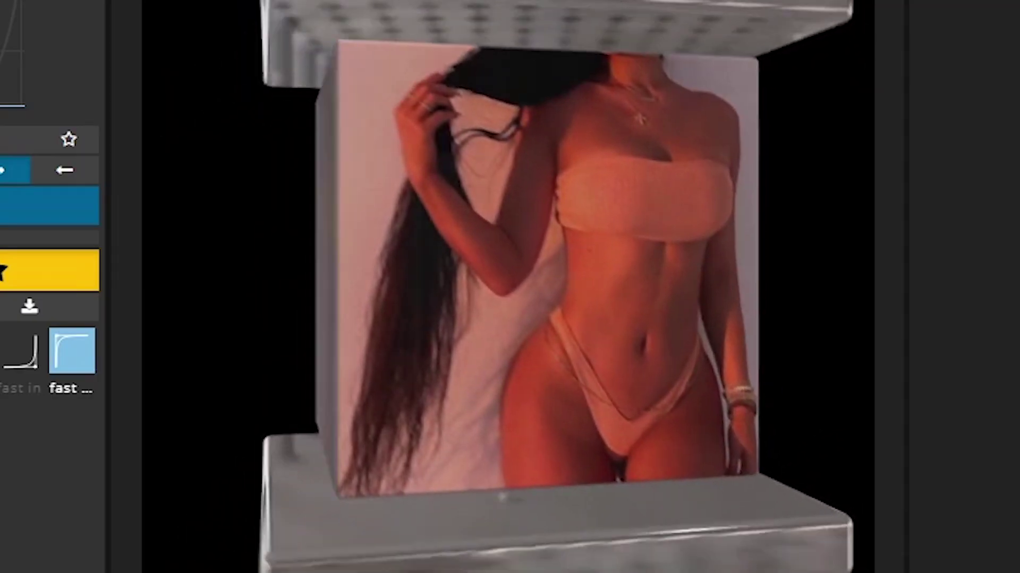
Step: Pre-compose the scaled Pre-comp 1 layer as Pre-comp 1 Comp 1, moving all attributes into the new composition
right_click(848, 417)
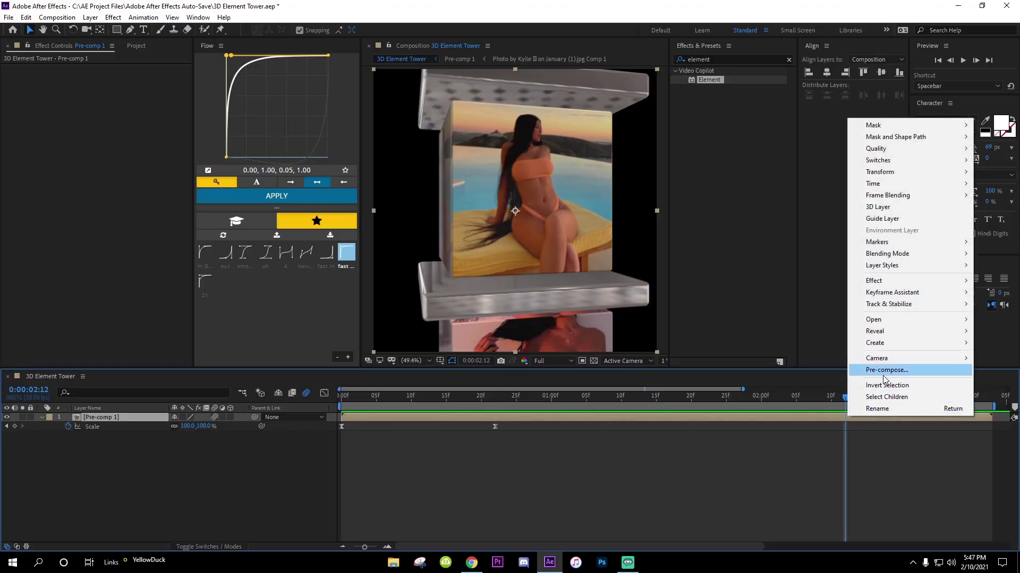
left_click(883, 370)
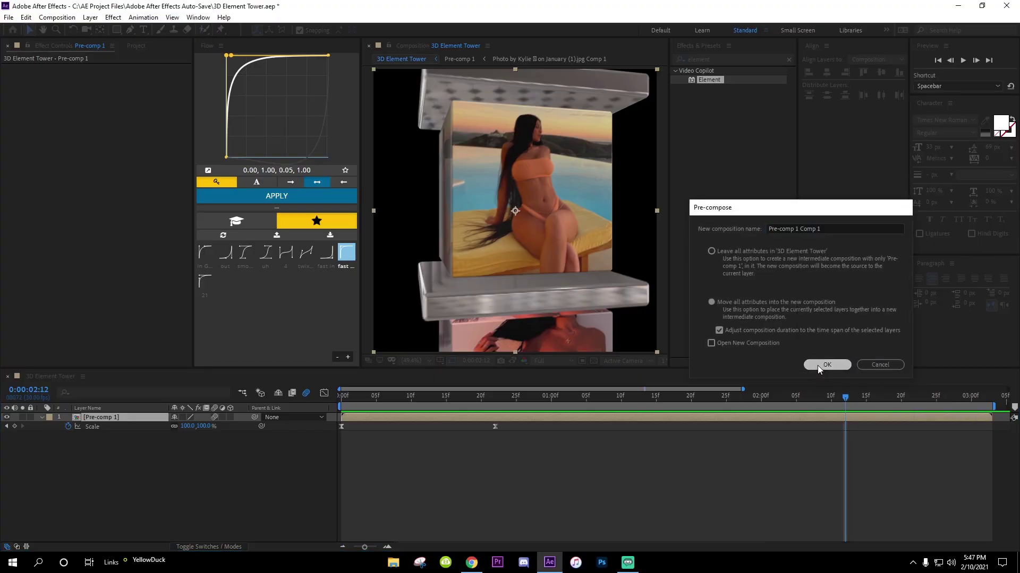
left_click(817, 365)
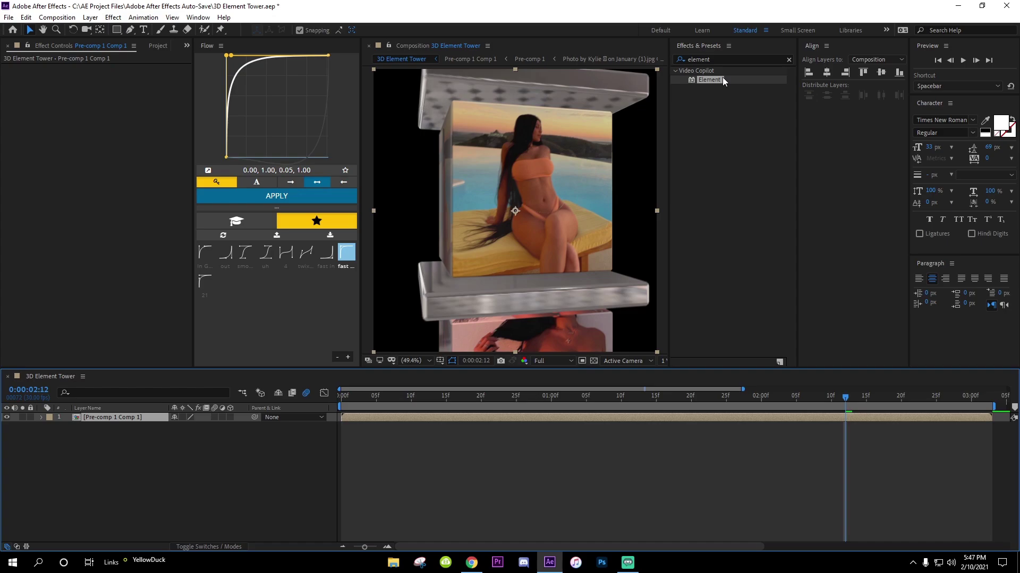
Step: Search the effects for "warp" and apply the Distort Warp effect to the Pre-comp 1 Comp 1 layer
left_click_drag(719, 59, 578, 61)
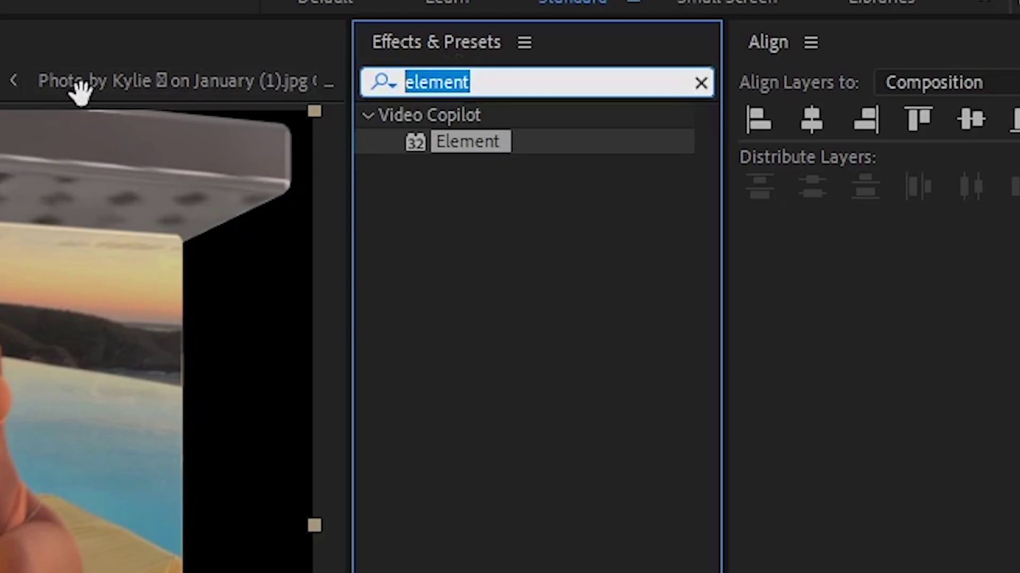
type("warp")
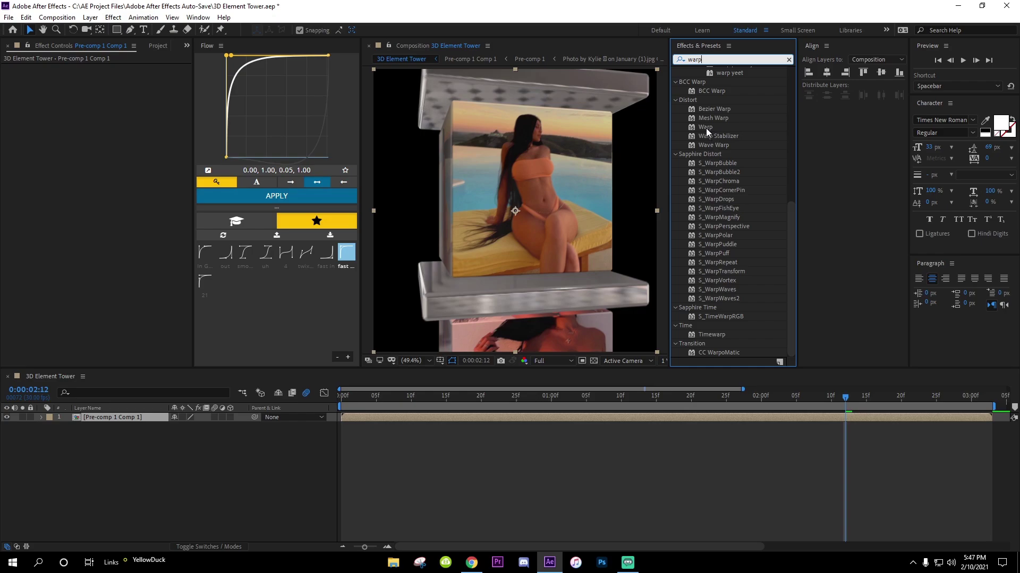
left_click_drag(706, 129, 764, 418)
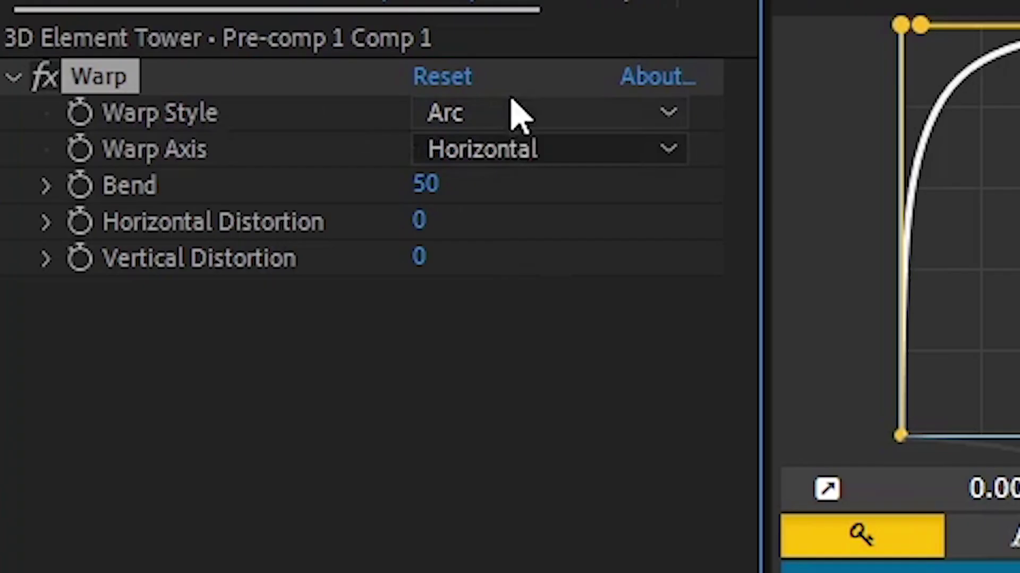
Step: Set the Warp style to FishEye and its Bend to 0
left_click(129, 78)
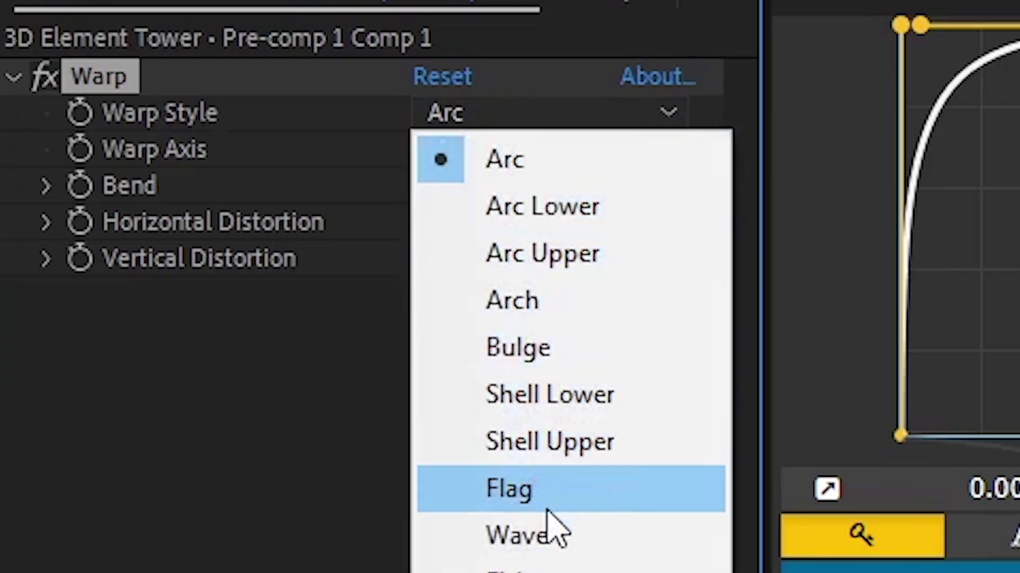
left_click(133, 217)
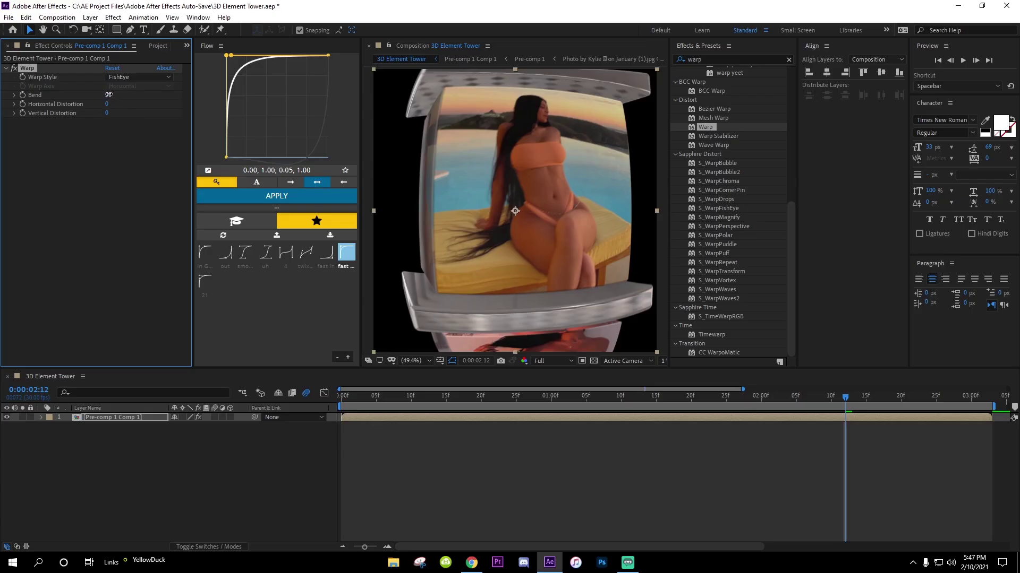
left_click(109, 96)
type("0")
key("Return")
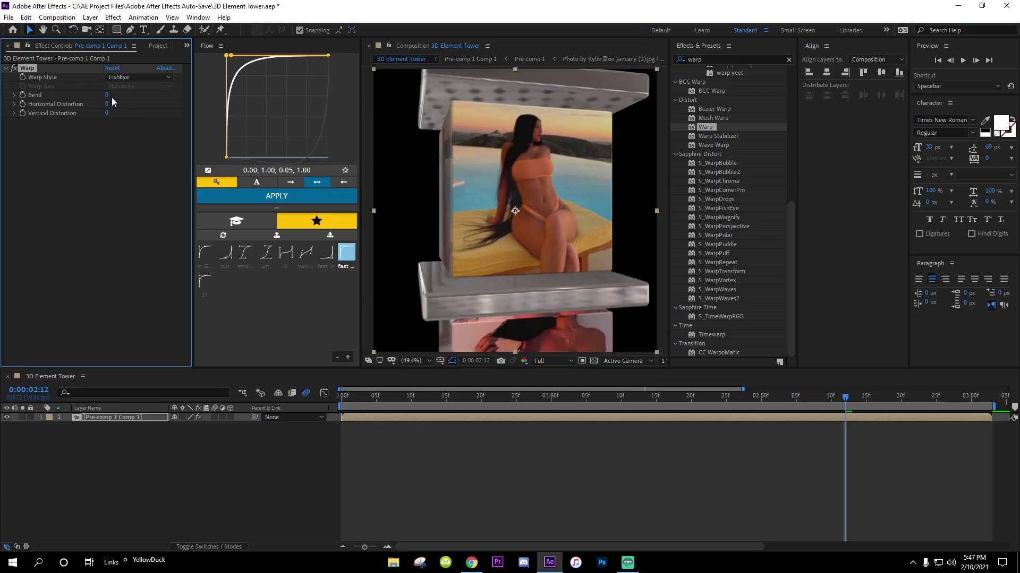
Step: Keyframe the Warp Bend from 0 at 0:00:02:12 to -100, placing the second keyframe at the layer's end
left_click(22, 95)
key("u")
left_click_drag(858, 400, 986, 438)
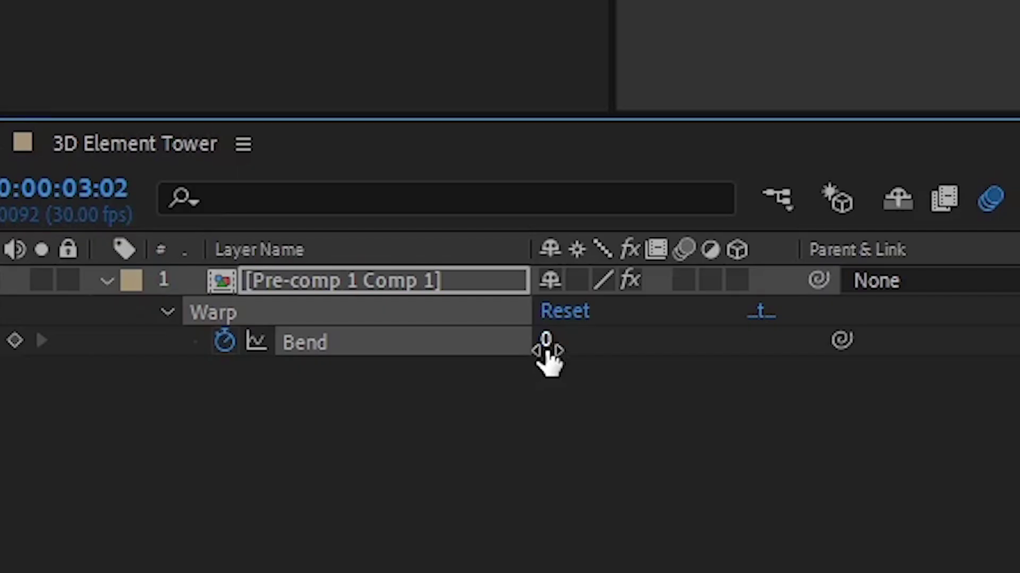
left_click_drag(172, 435, 35, 459)
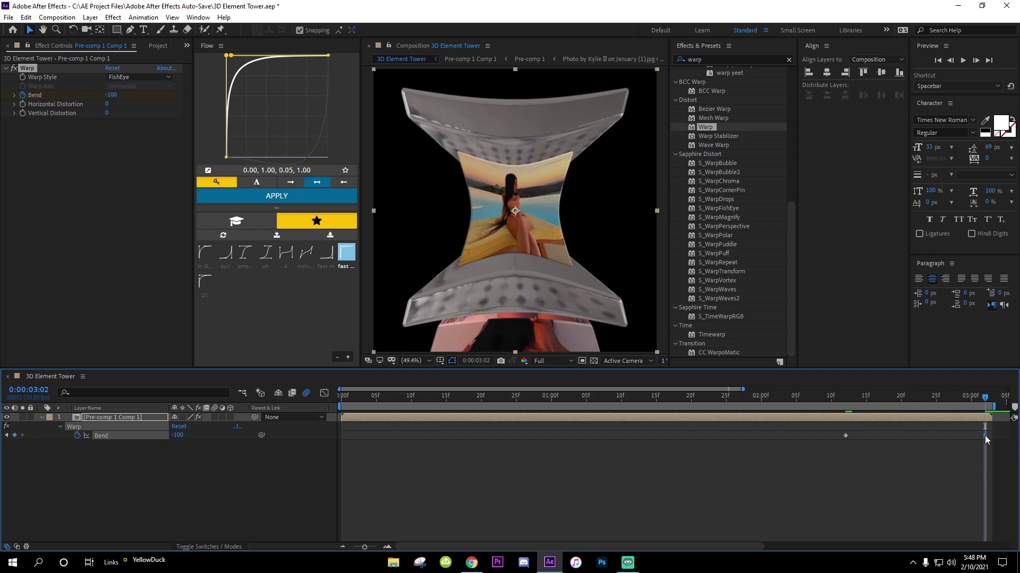
left_click_drag(986, 438, 991, 439)
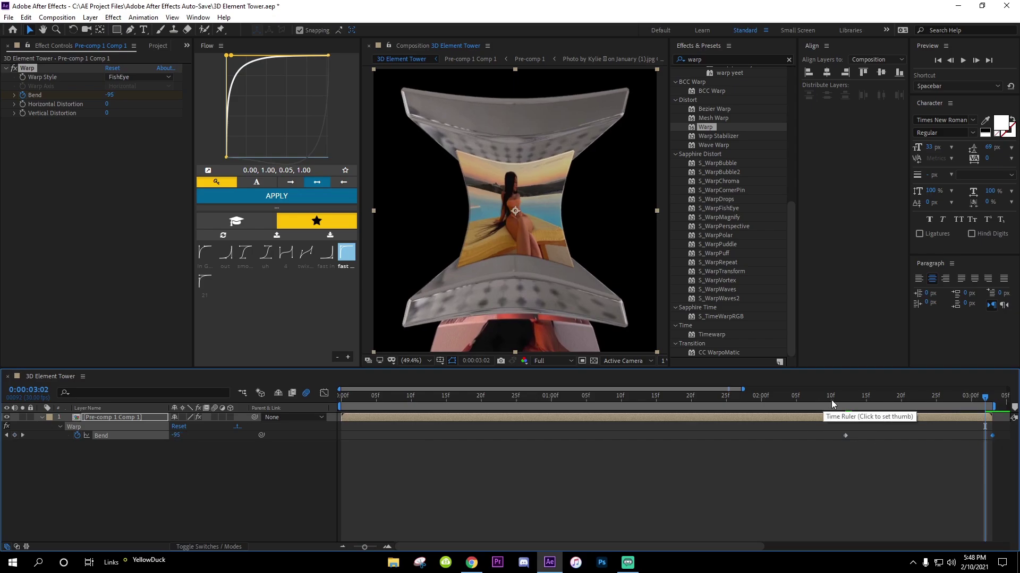
Step: Scrub through the bend animation and apply Easy Ease to both Bend keyframes
left_click_drag(830, 405, 887, 419)
left_click_drag(339, 457, 651, 435)
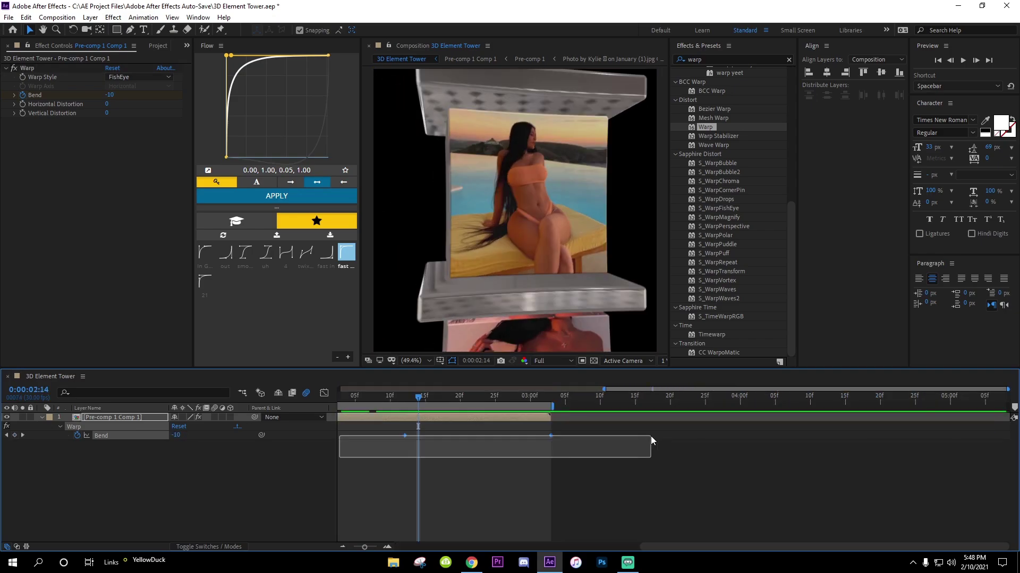
left_click_drag(808, 389, 667, 404)
scroll(637, 409, "left", 3)
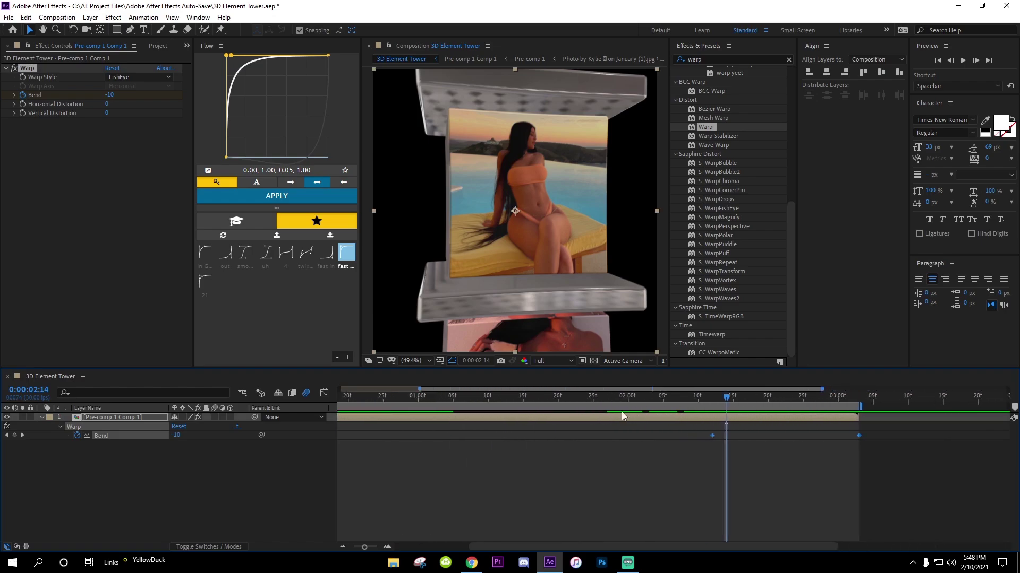
key("F9")
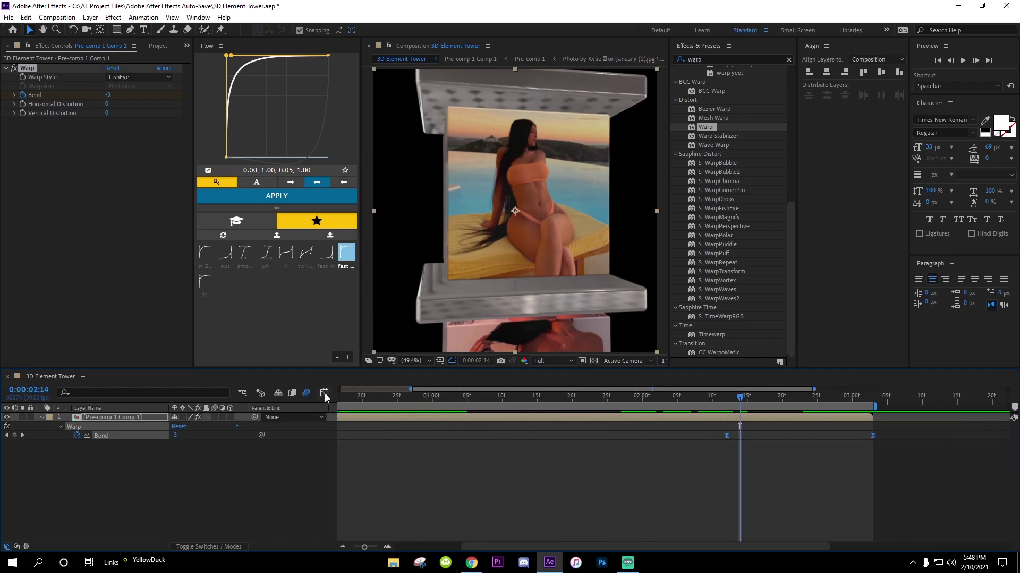
Step: Reshape the Bend value curve with a long ease out of the first keyframe and a steep drop into the last, and check the motion
left_click(324, 394)
left_click(873, 517)
left_click_drag(825, 517, 872, 403)
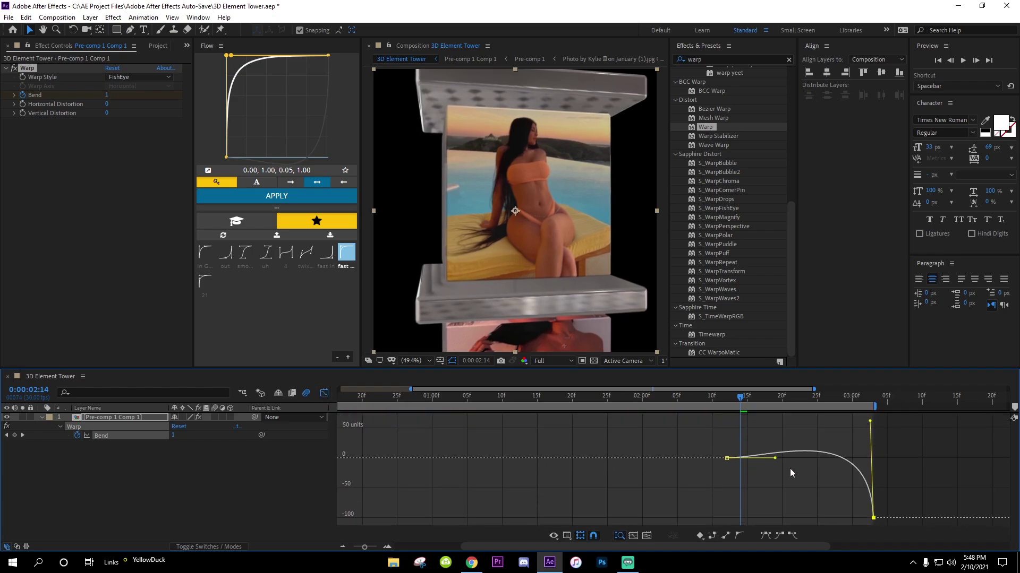
left_click_drag(775, 458, 835, 458)
left_click_drag(872, 419, 878, 458)
left_click_drag(871, 422, 893, 403)
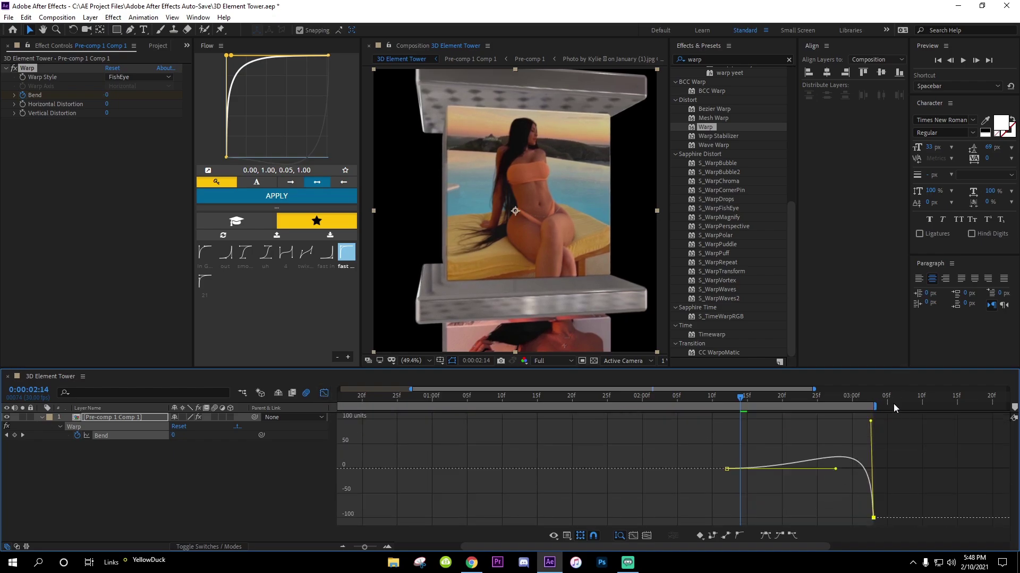
left_click_drag(813, 401, 861, 422)
left_click(866, 397)
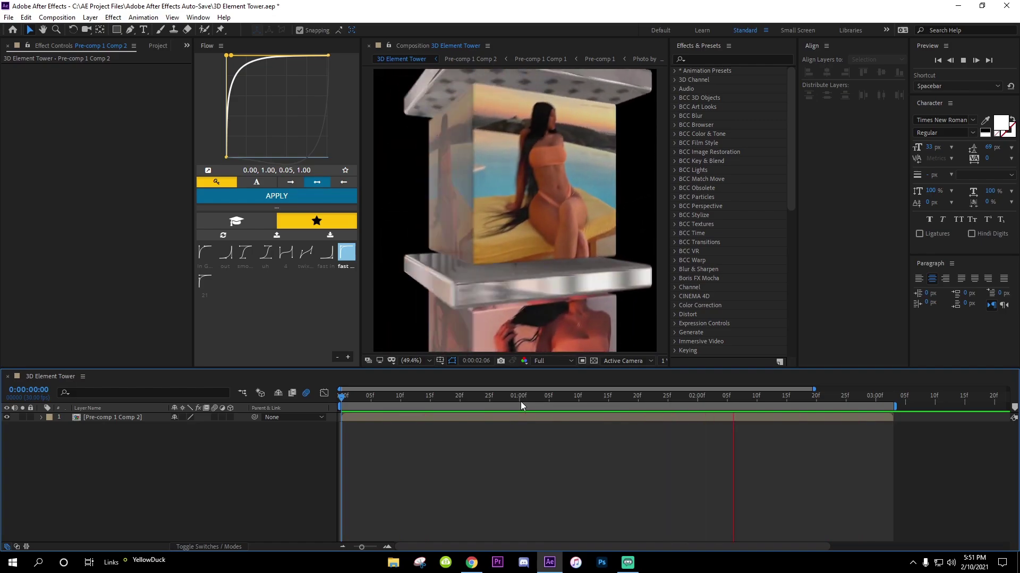
Step: Duplicate the Pre-comp 1 Comp 2 layer at about 0:00:01:03 and scale the lower copy to 233% as a background
left_click(536, 397)
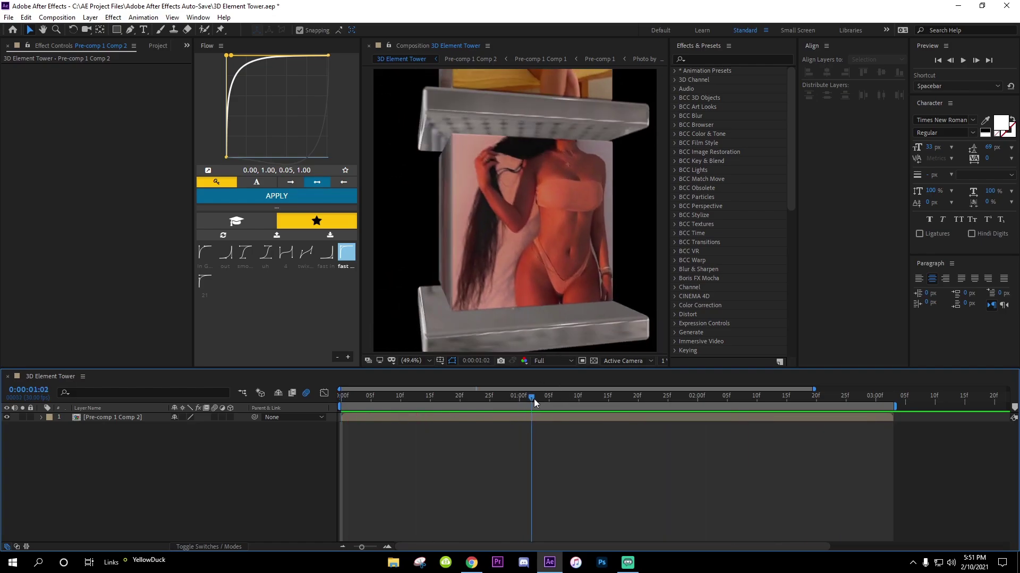
left_click(537, 417)
key("ctrl+d")
left_click(522, 426)
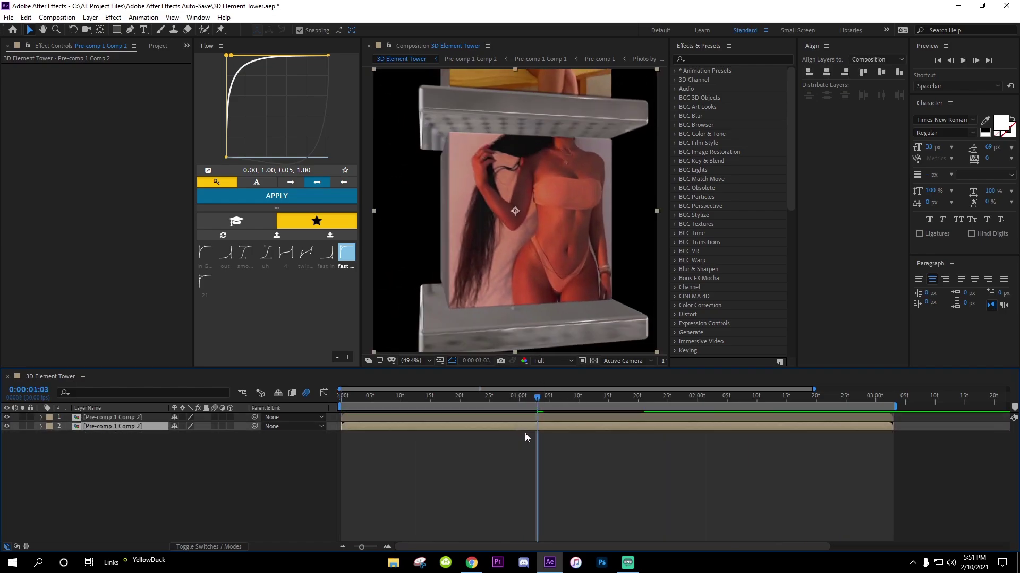
key("s")
left_click_drag(185, 435, 256, 436)
Step: Search the effects for "tint" and pick the Color Correction Tint effect for the enlarged background copy
left_click(694, 60)
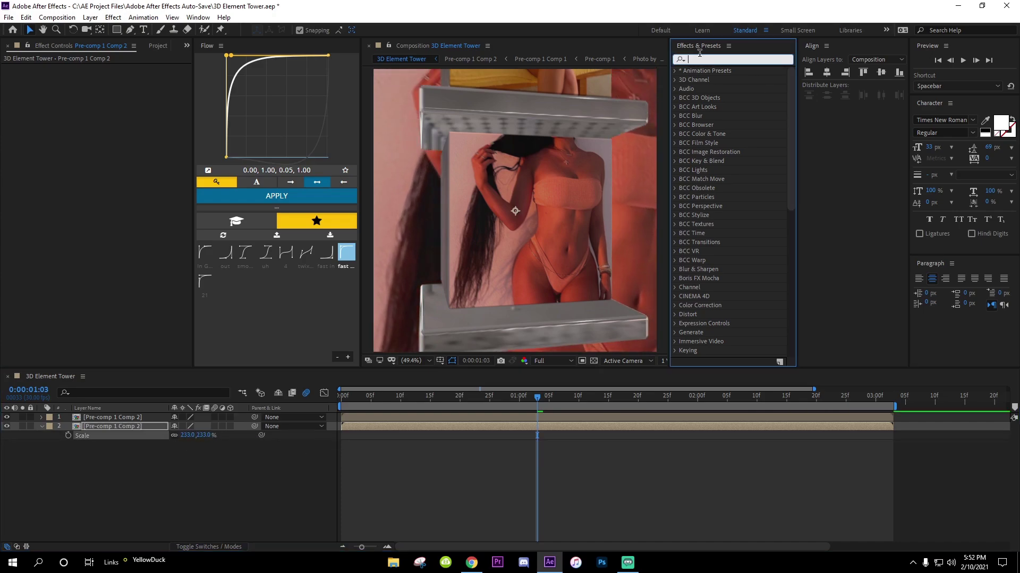
type("tint")
left_click(715, 125)
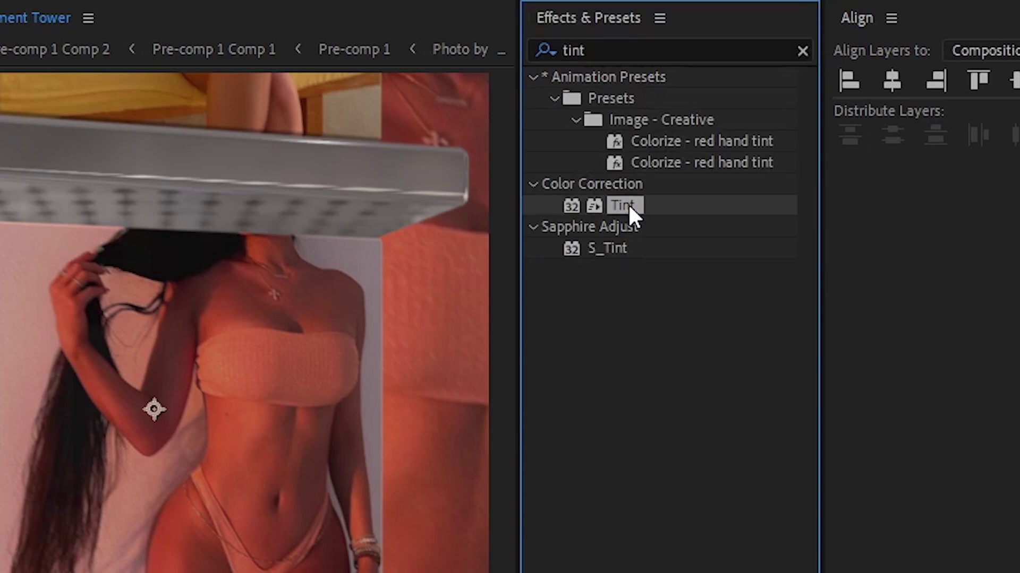